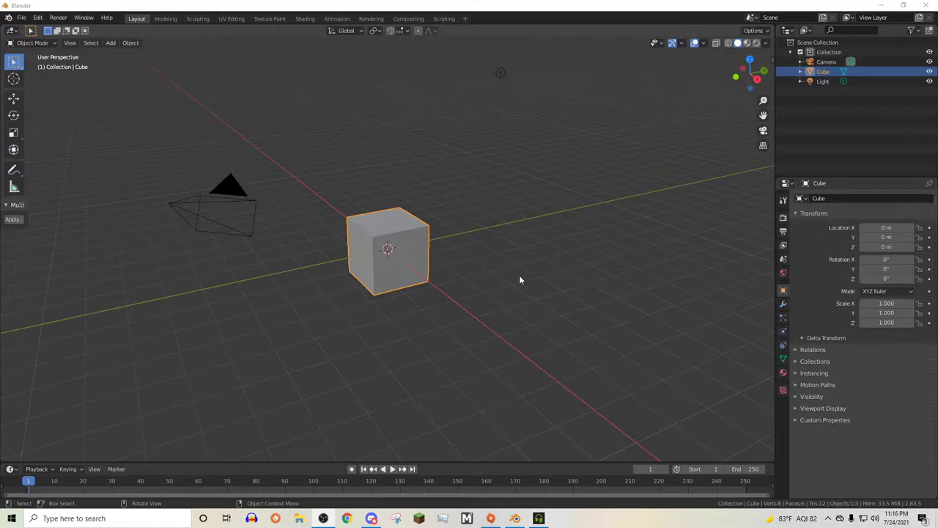
Delete the default cube from the scene
middle_drag(519, 280, 466, 273)
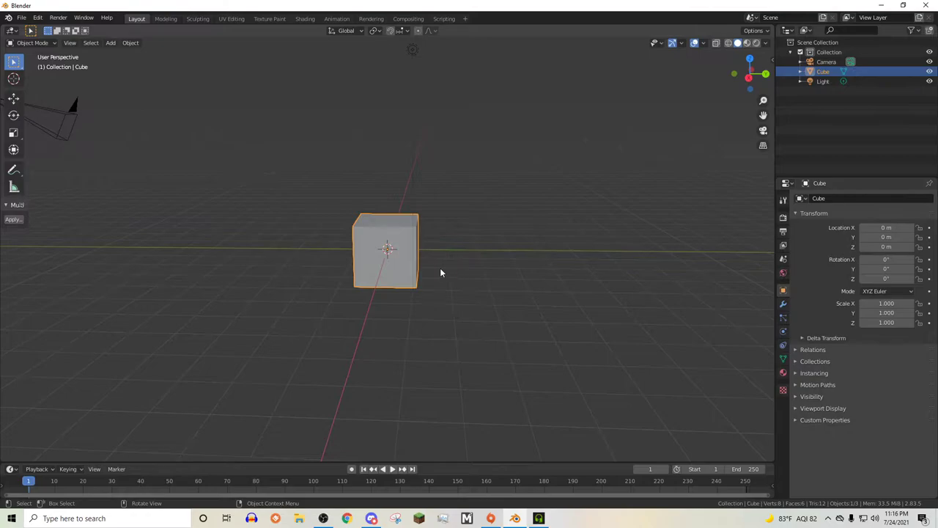
middle_drag(440, 270, 425, 282)
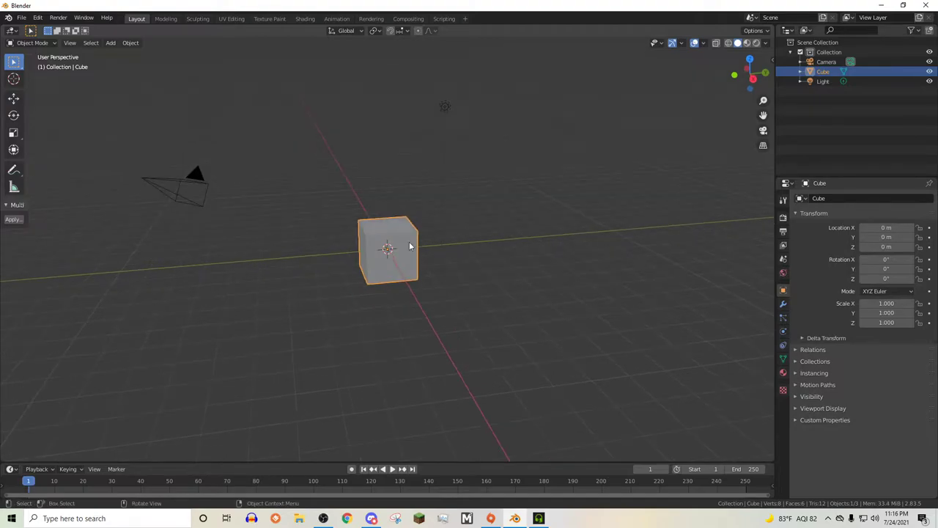
key(Delete)
Import Robaku Meshy.fbx from the Robaku Onslaught skin folder as an FBX model
click(21, 17)
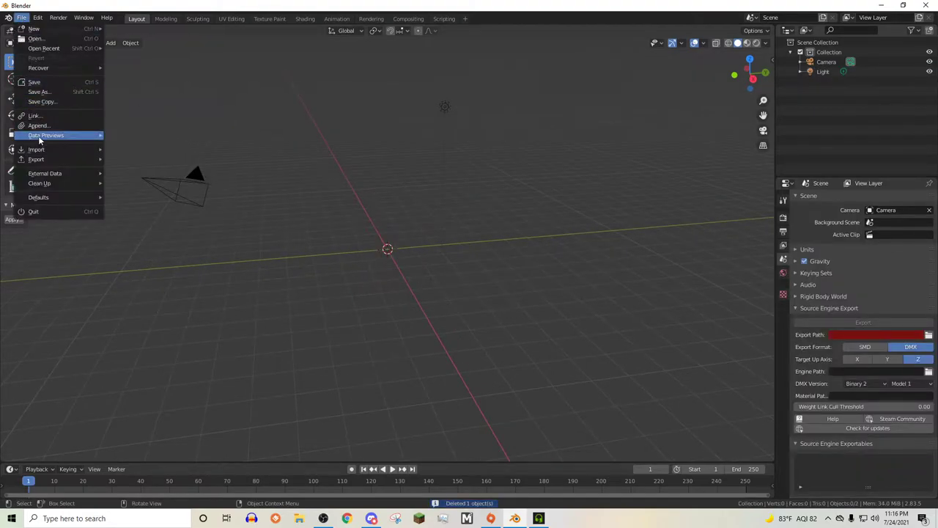
mouse_move(34, 150)
click(142, 208)
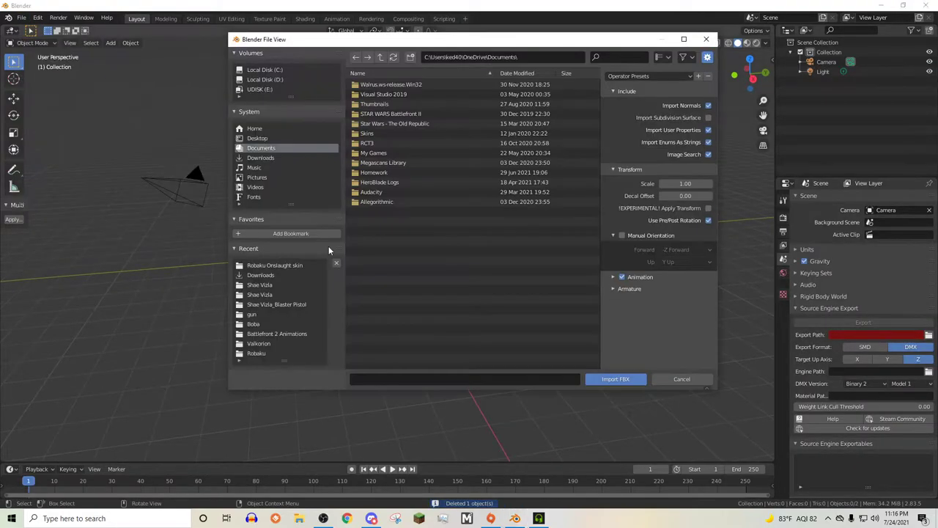
click(270, 268)
click(391, 155)
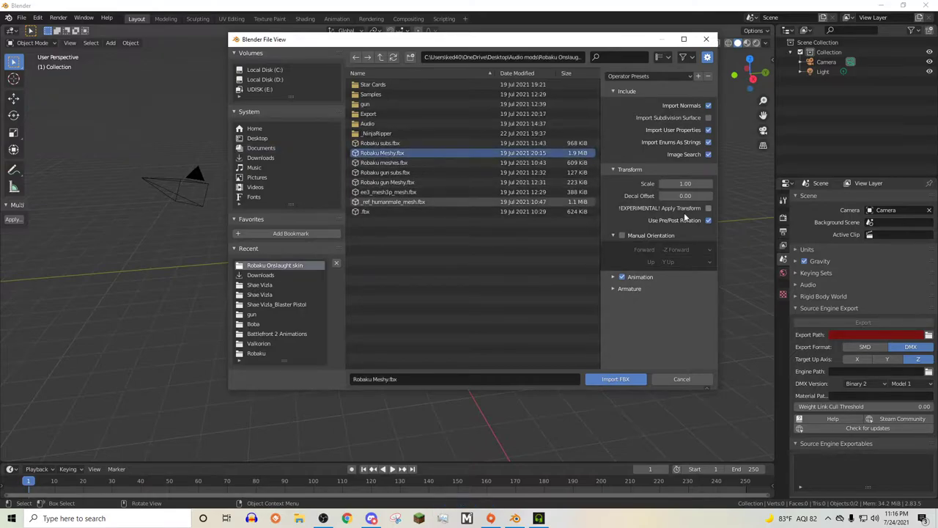
click(615, 379)
Hide the imported Reference armature so only the character meshes show in the viewport
middle_drag(346, 234, 495, 214)
click(929, 81)
click(460, 156)
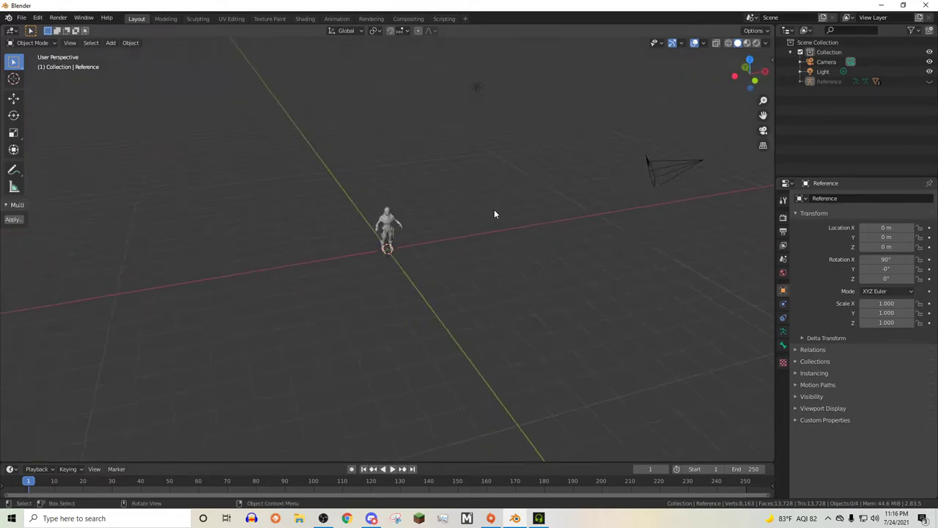
Reset the camera's location and rotation to 0 on all three axes
click(665, 170)
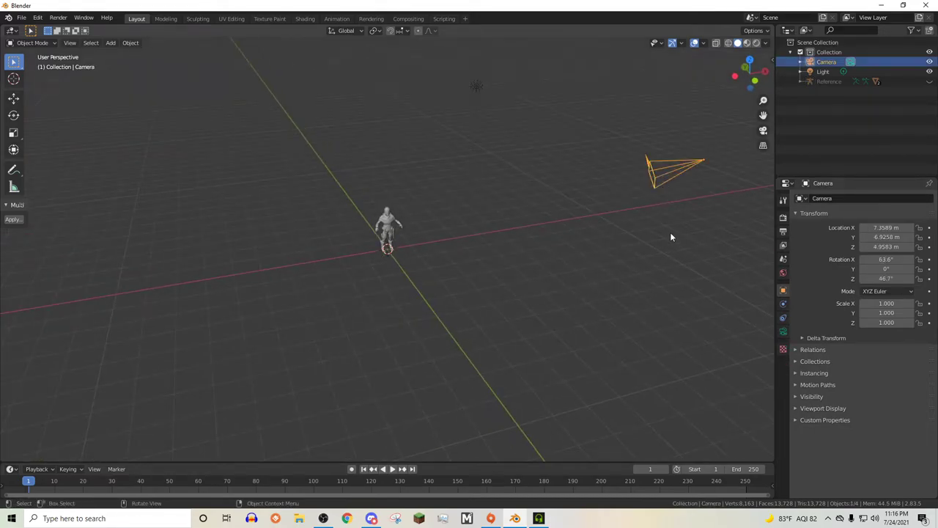
click(875, 228)
text(0)
key(Tab)
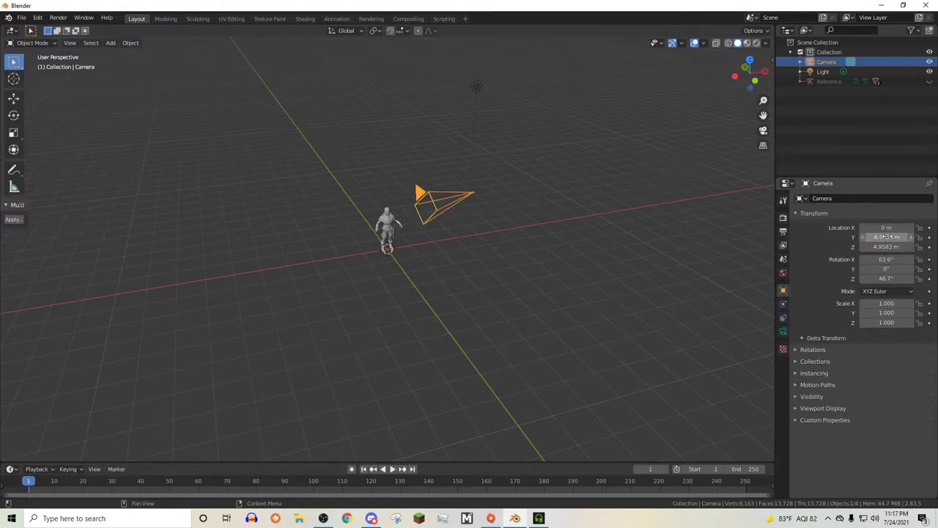
text(0)
key(Tab)
text(0)
key(Tab)
text(0)
click(885, 278)
text(0)
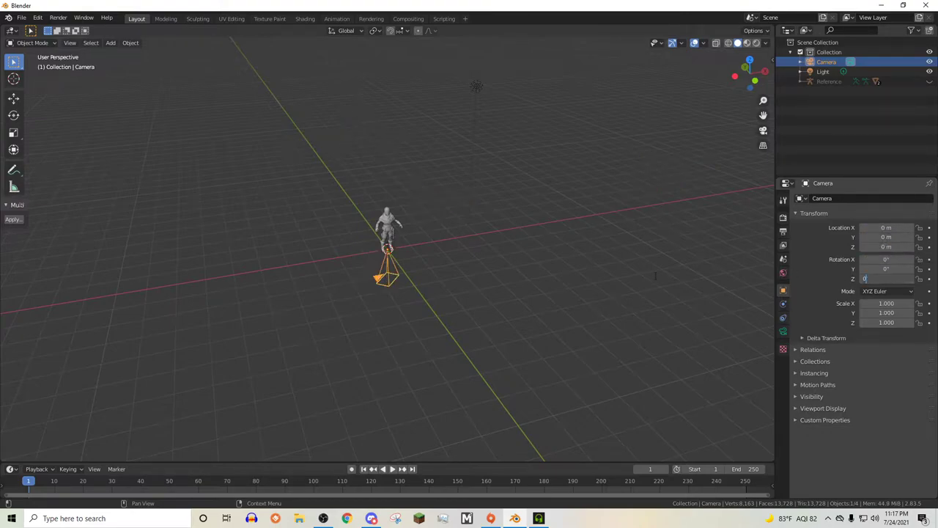
key(Return)
Move the camera along the Y axis to about -5.06 m, in front of the character
middle_drag(466, 307, 506, 306)
scroll(136, 137, down, 3)
click(13, 99)
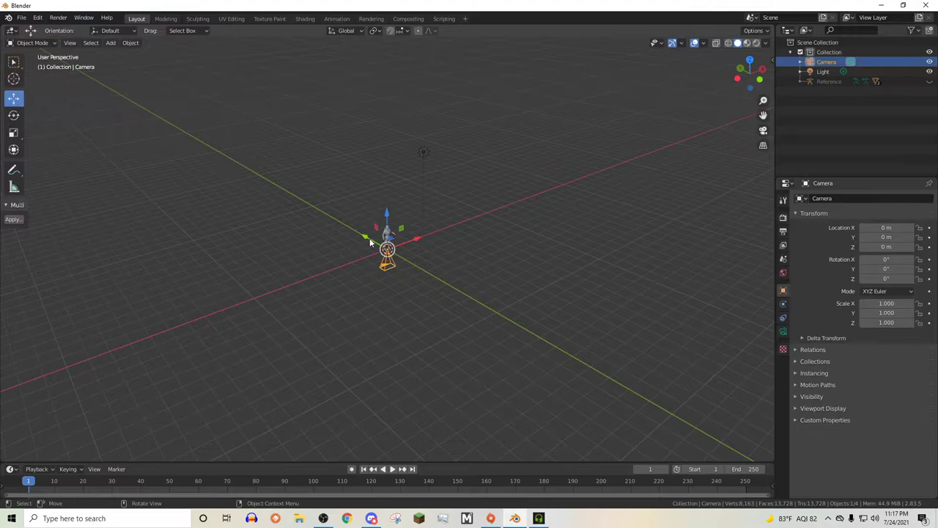
drag(370, 239, 428, 294)
Rotate the camera to 90° on the X axis so it faces the character
click(14, 115)
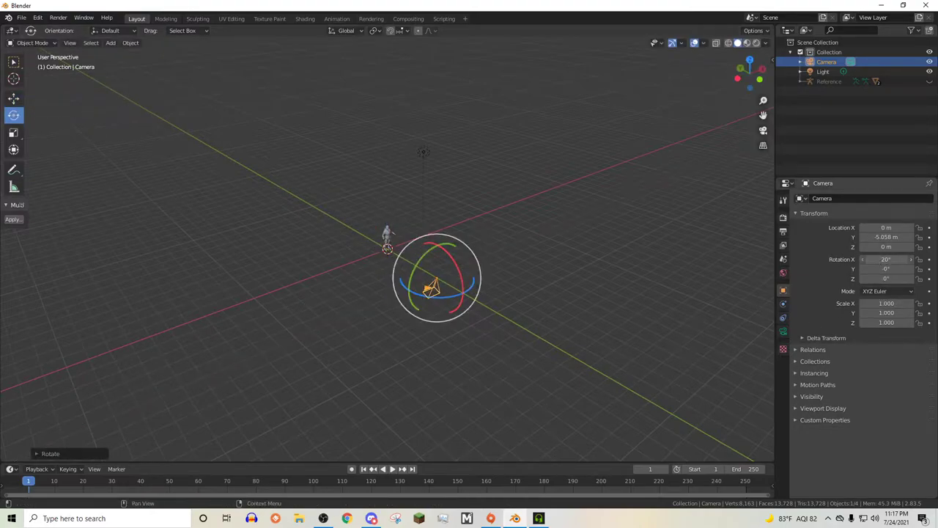
click(670, 221)
middle_drag(609, 233, 554, 209)
click(566, 214)
scroll(558, 214, up, 4)
scroll(554, 212, up, 4)
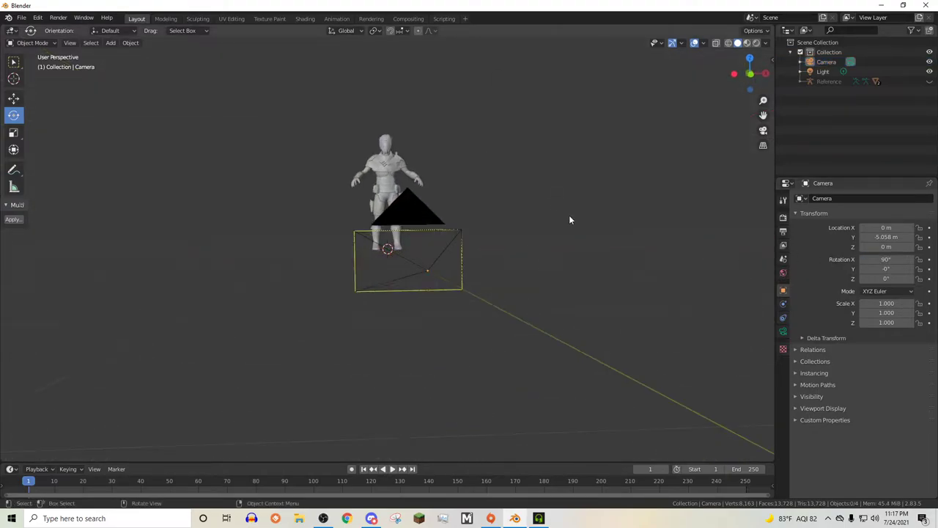
scroll(444, 257, down, 3)
right_click(443, 257)
middle_drag(421, 220, 451, 227)
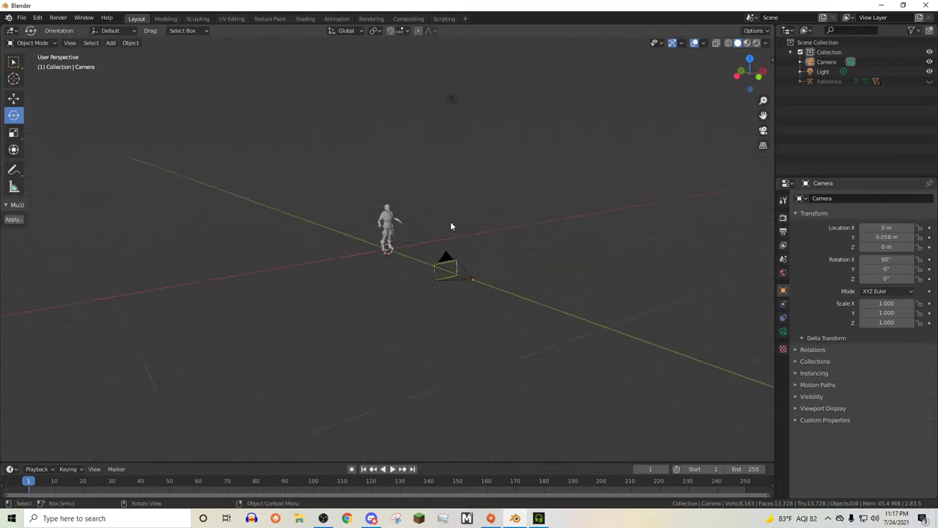
Set the render output resolution to 256 × 256 px
click(465, 273)
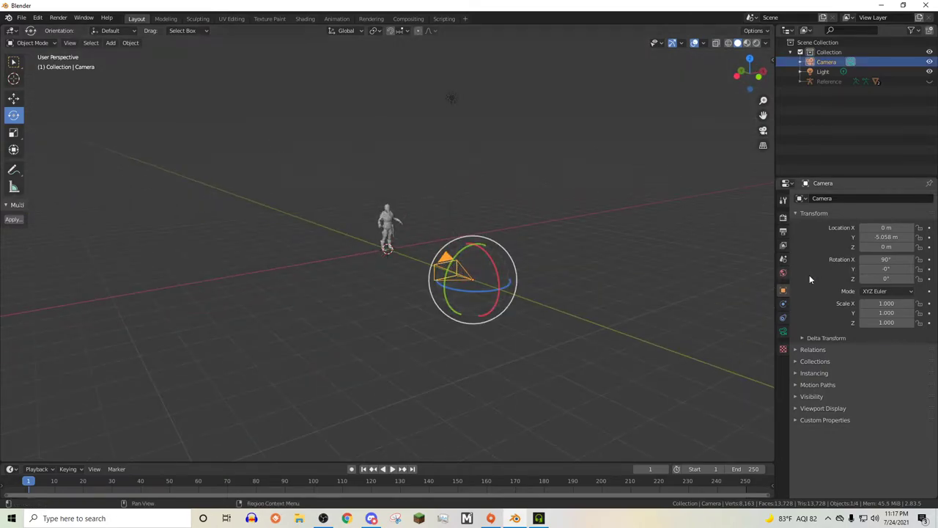
click(783, 232)
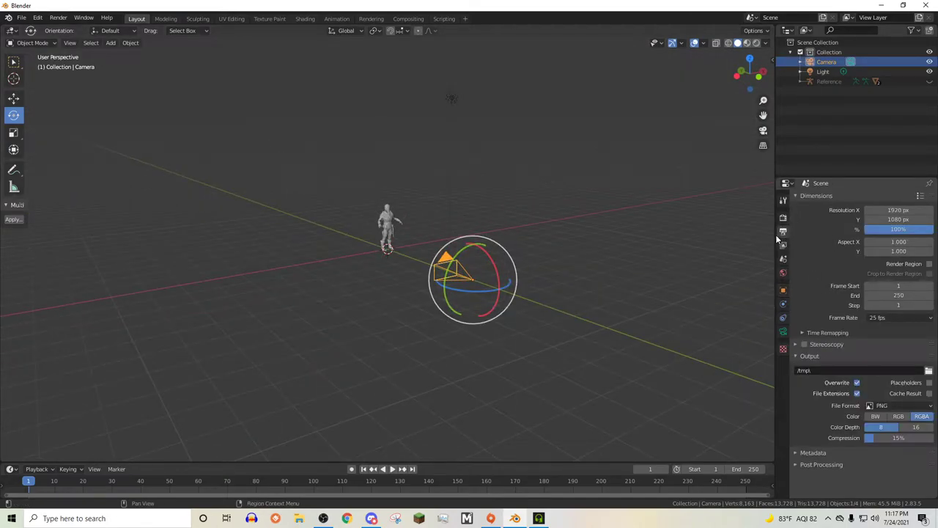
click(900, 210)
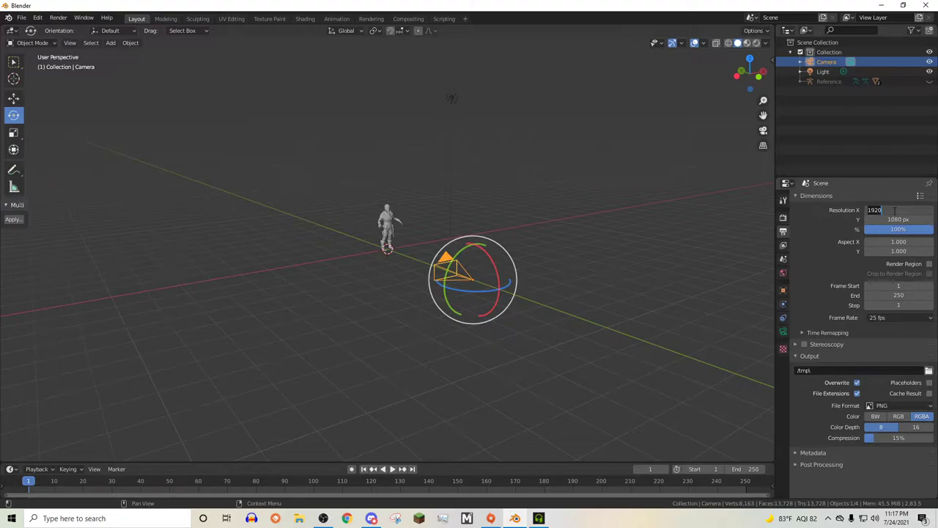
click(900, 220)
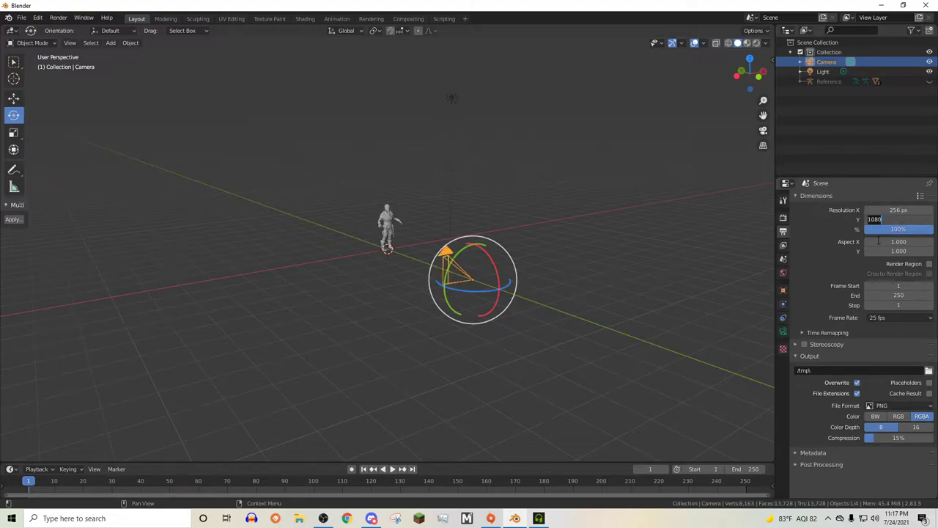
text(256)
key(Return)
Look through the camera to check how the character is framed, and return to the perspective view
middle_drag(648, 239, 492, 233)
scroll(492, 232, up, 2)
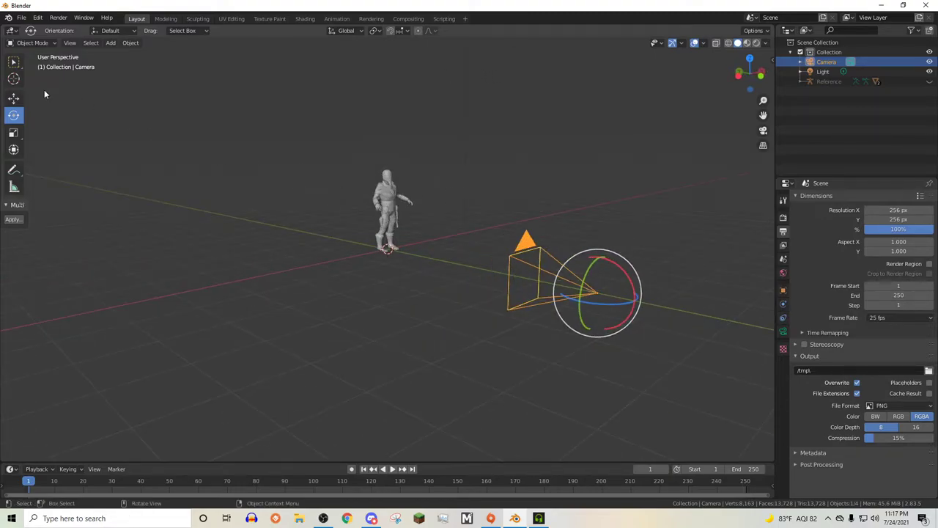
click(548, 198)
click(763, 130)
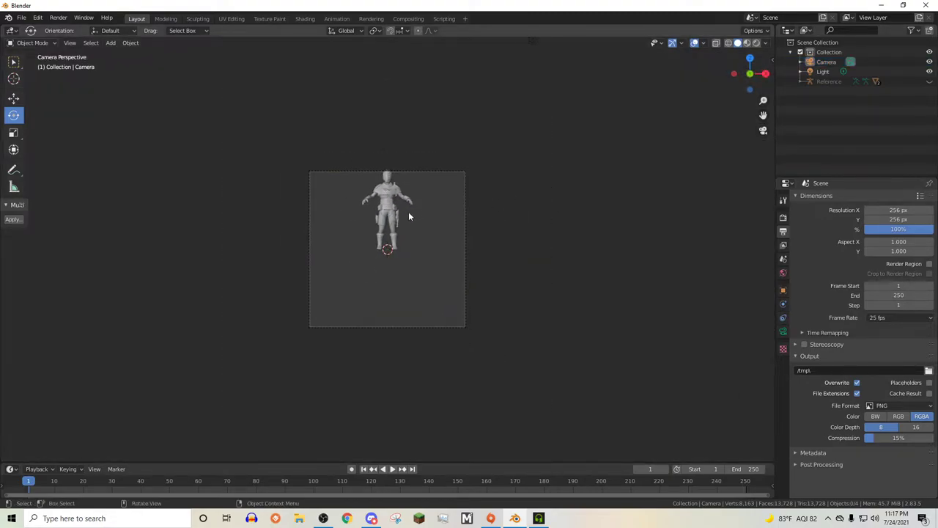
middle_drag(408, 213, 450, 238)
scroll(458, 234, down, 6)
Raise the camera's focal length to about 426 mm
click(536, 275)
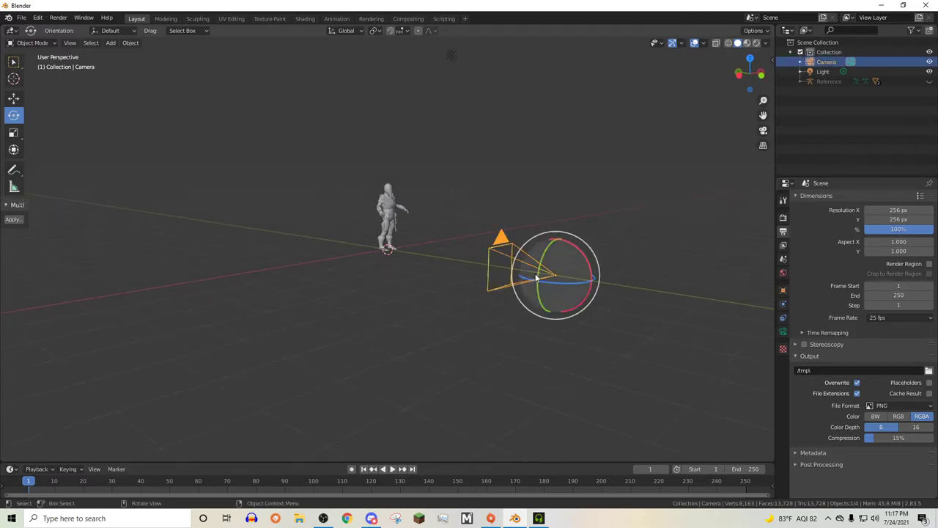
click(782, 333)
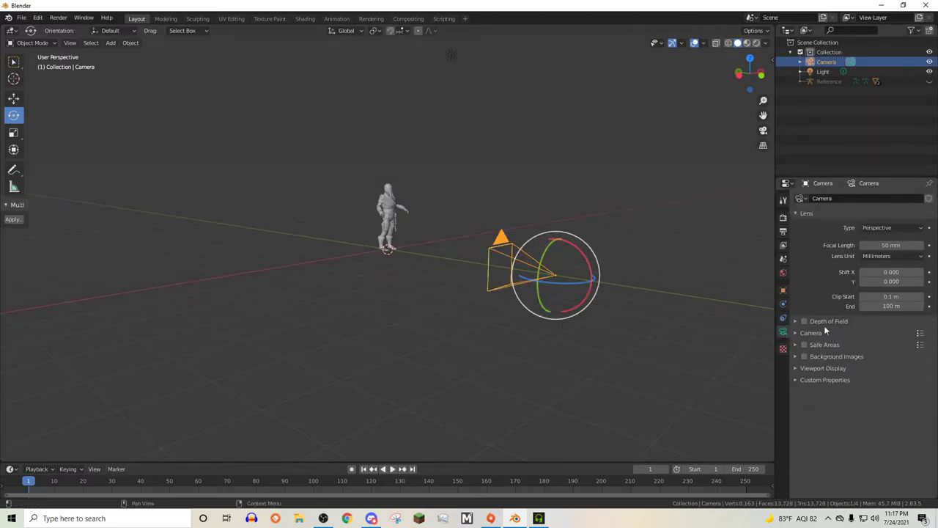
drag(891, 245, 936, 245)
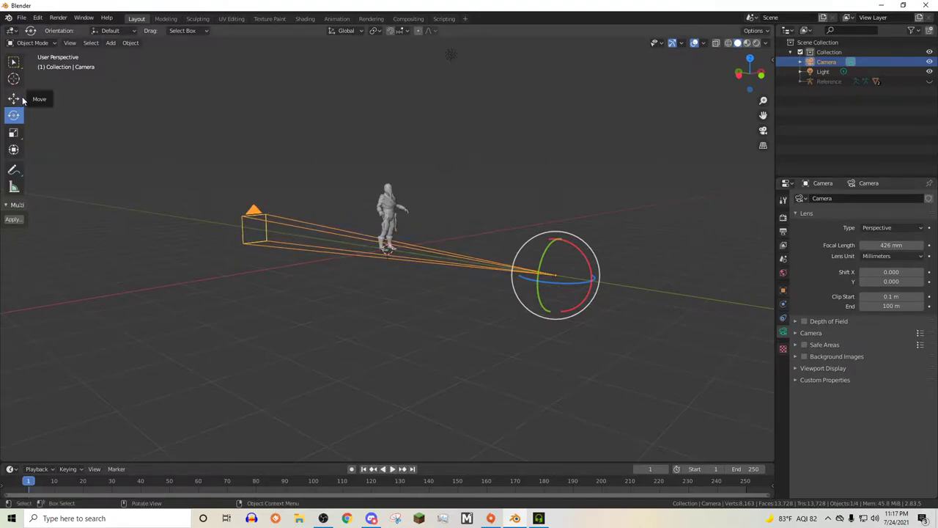
Move the camera straight up to the height of the character's head
click(14, 99)
drag(559, 246, 571, 165)
click(612, 175)
Look through the camera to check the framing of the character's head and shoulders
middle_drag(615, 178, 598, 181)
click(764, 131)
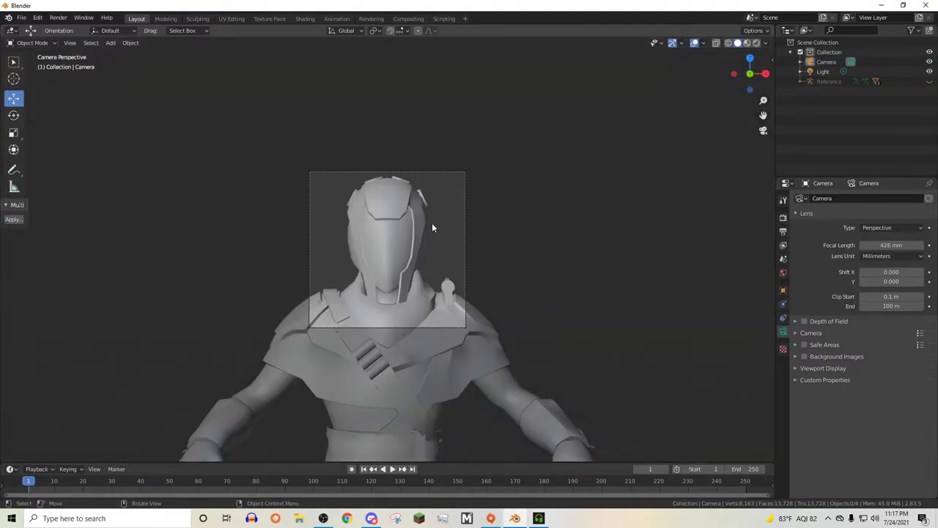
scroll(432, 225, up, 3)
scroll(431, 225, down, 4)
scroll(429, 225, up, 4)
scroll(427, 229, down, 4)
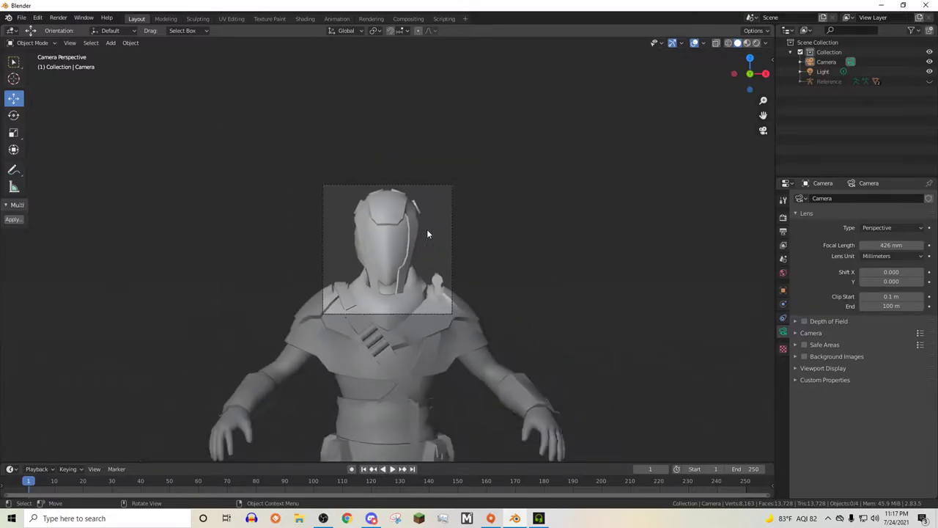
Leave the camera view and show the character in Material Preview shading
middle_drag(311, 261, 330, 275)
scroll(330, 275, up, 5)
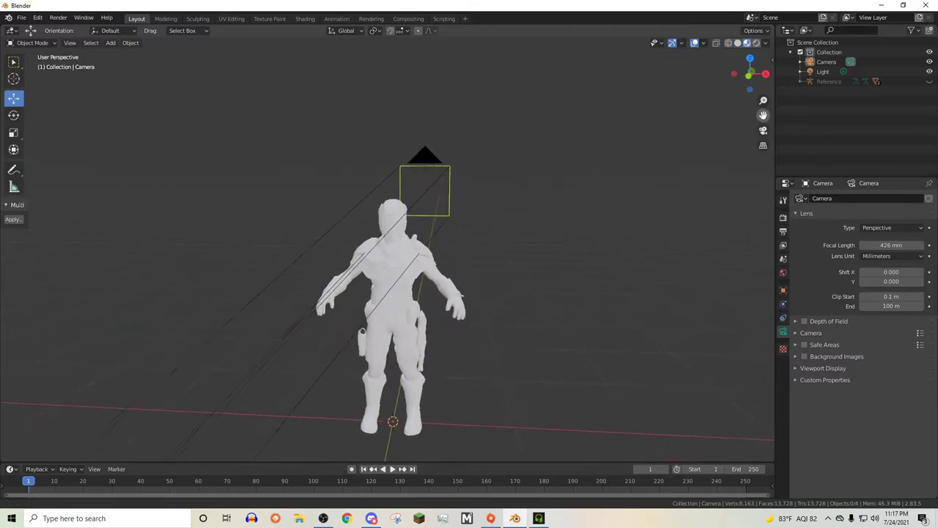
scroll(330, 275, down, 2)
middle_drag(342, 169, 362, 174)
scroll(321, 164, up, 2)
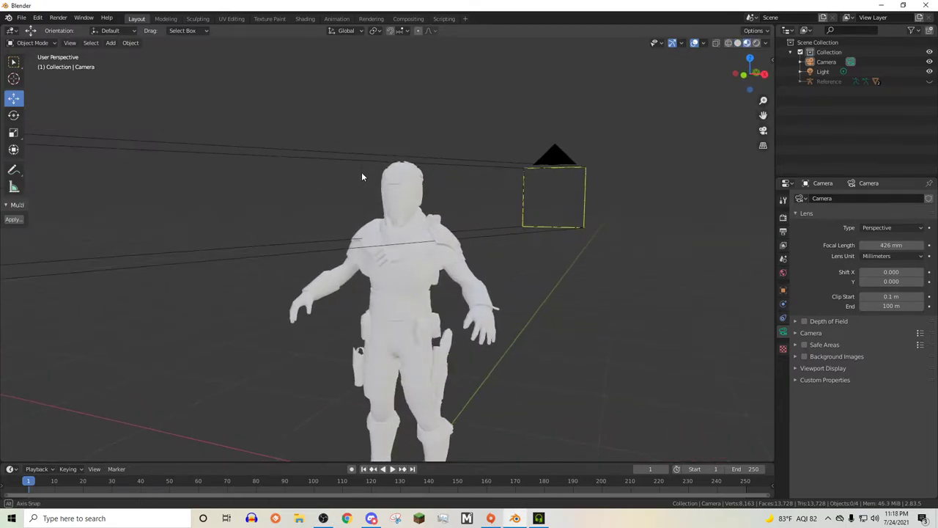
Append the node groups from SWBF2 UBER through SWBF2 Droid out of SWBF2_Materials (1).blend in the Downloads folder
click(18, 19)
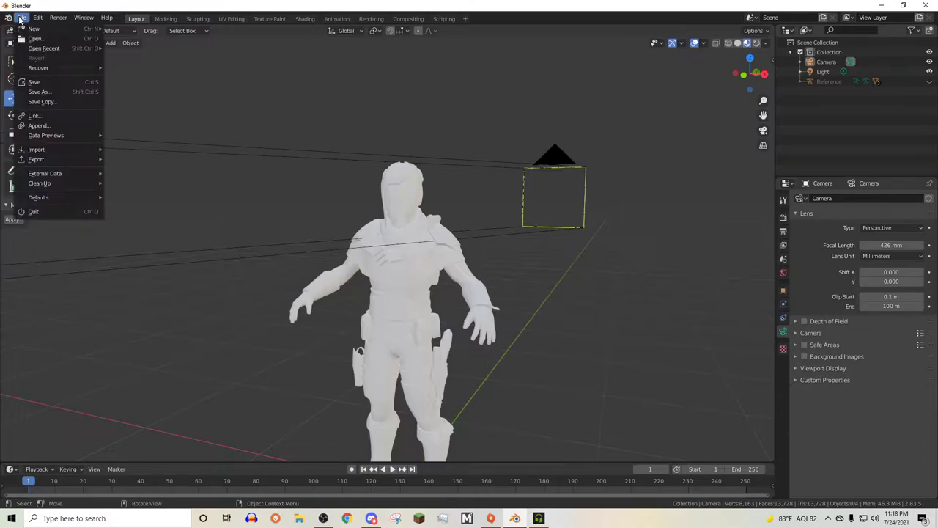
click(54, 126)
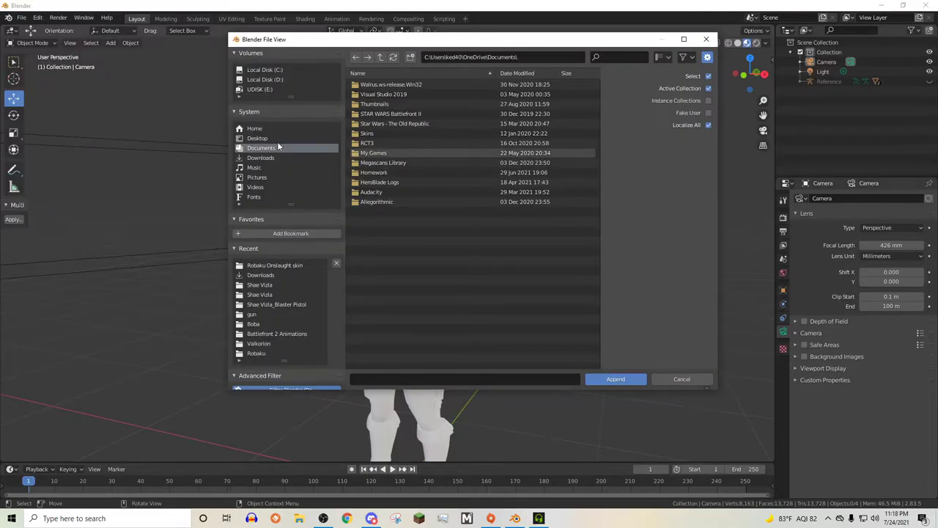
click(261, 158)
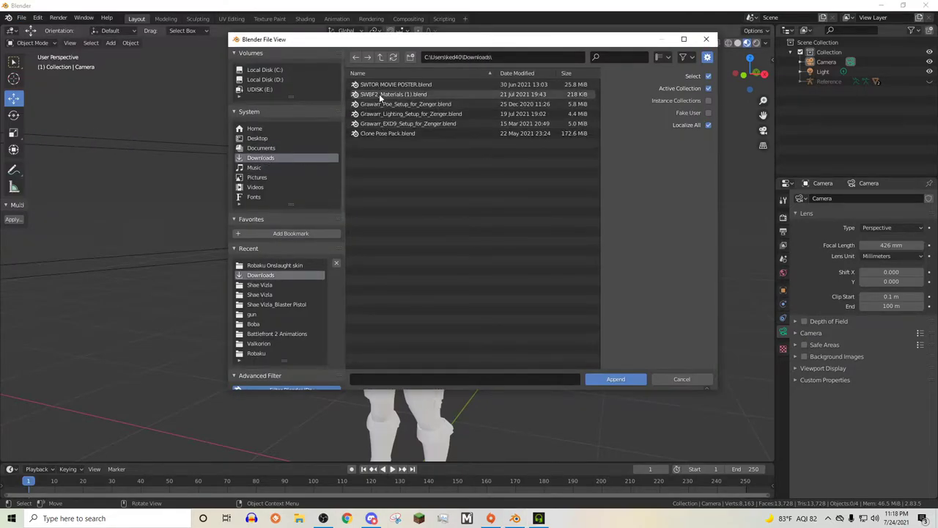
double_click(379, 93)
double_click(375, 123)
drag(346, 92, 419, 163)
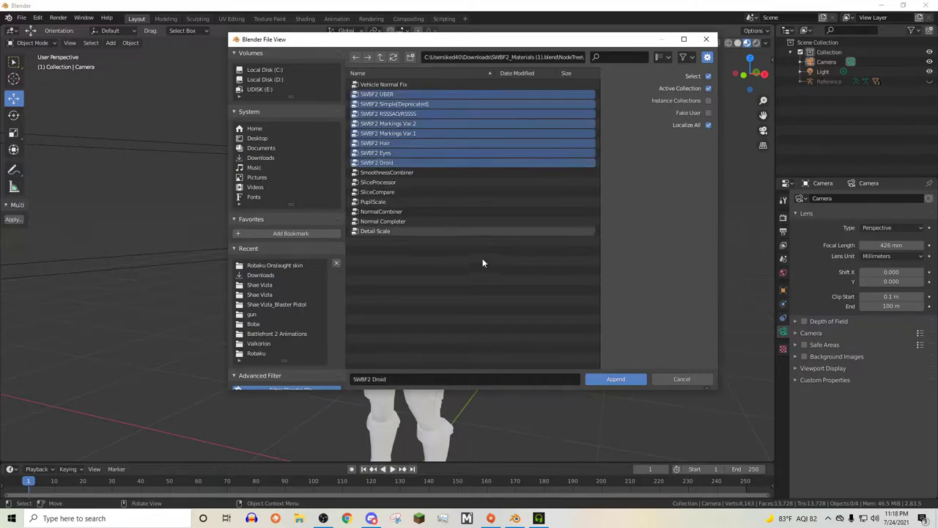
click(615, 380)
Switch to the Shading workspace and select the character's armoured body mesh
scroll(447, 189, down, 5)
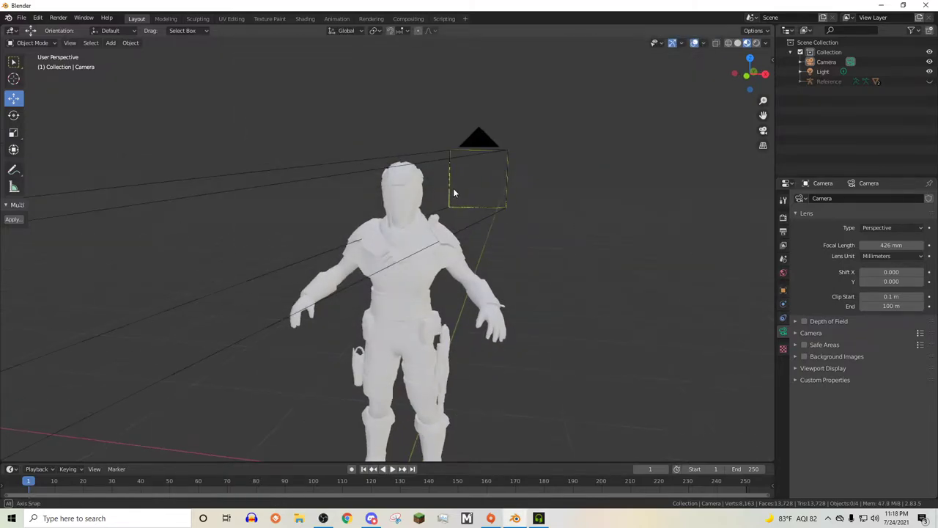
click(305, 19)
scroll(459, 133, down, 4)
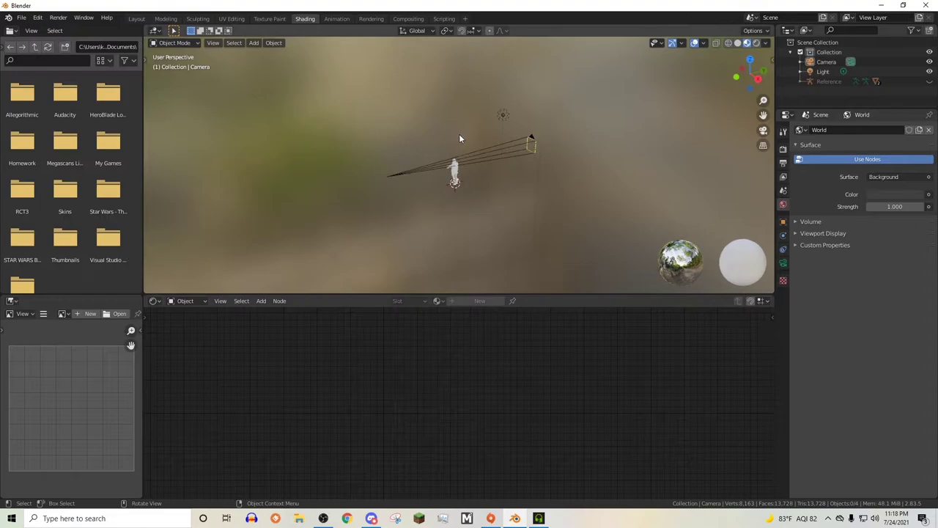
middle_drag(459, 133, 507, 128)
scroll(511, 133, up, 14)
click(488, 82)
Delete the Principled BSDF and Normal Map nodes from Material.004, keeping only the Material Output
scroll(494, 133, down, 6)
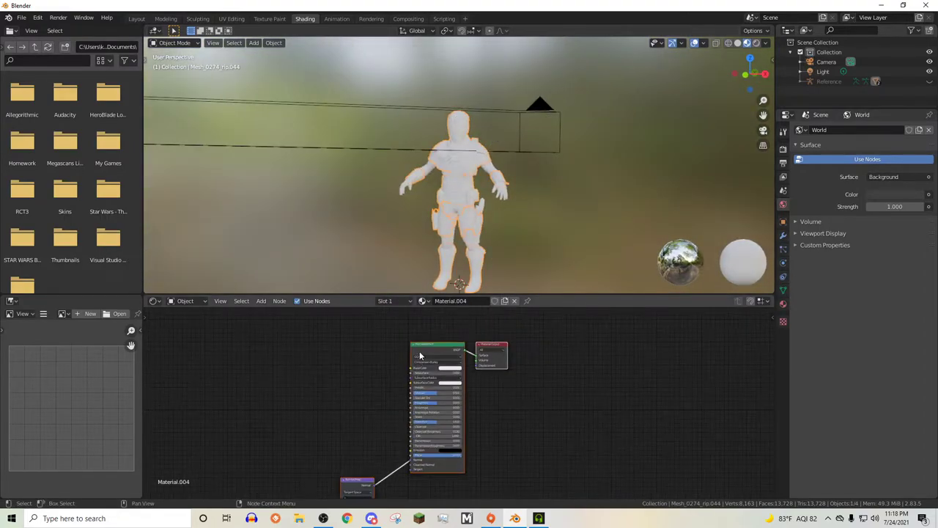
click(419, 352)
key(x)
click(358, 483)
key(x)
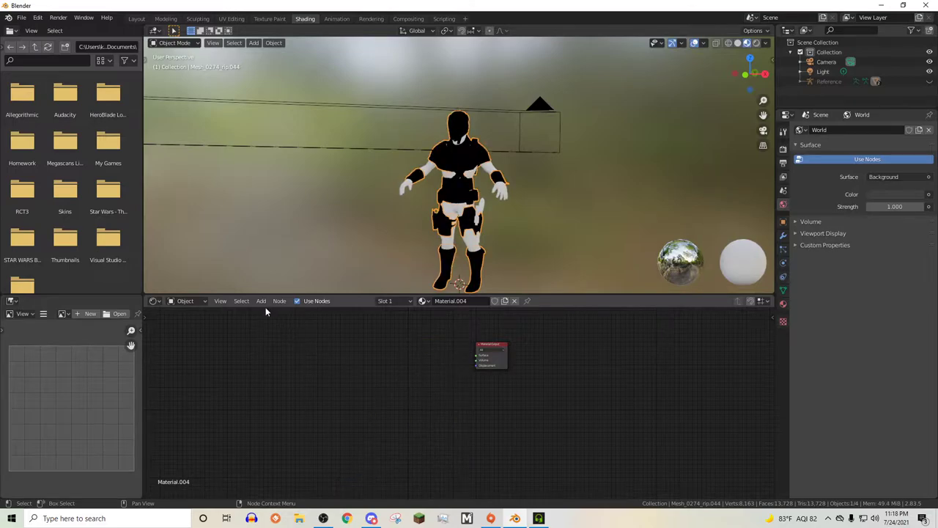
Add the SWBF2 UBER group node to Material.004 and link its Shader output to the Material Output's Surface
click(261, 300)
mouse_move(283, 405)
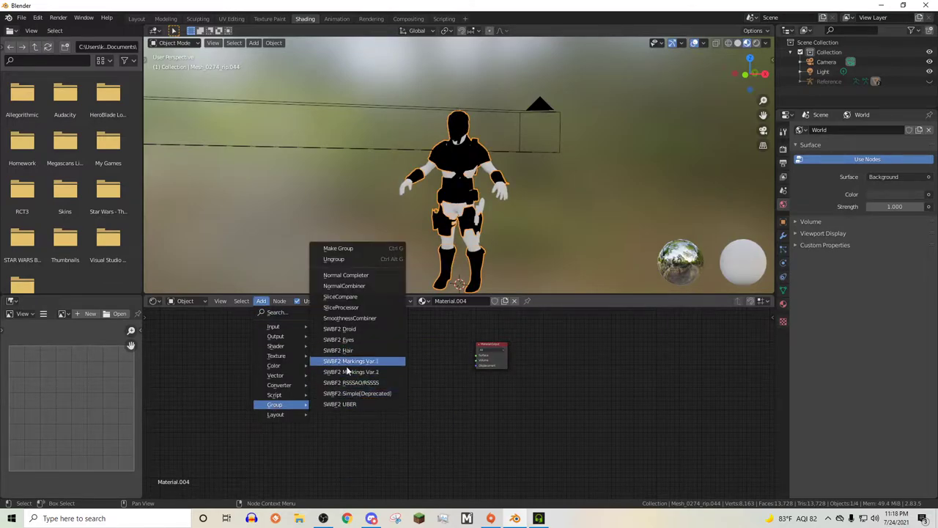
click(342, 404)
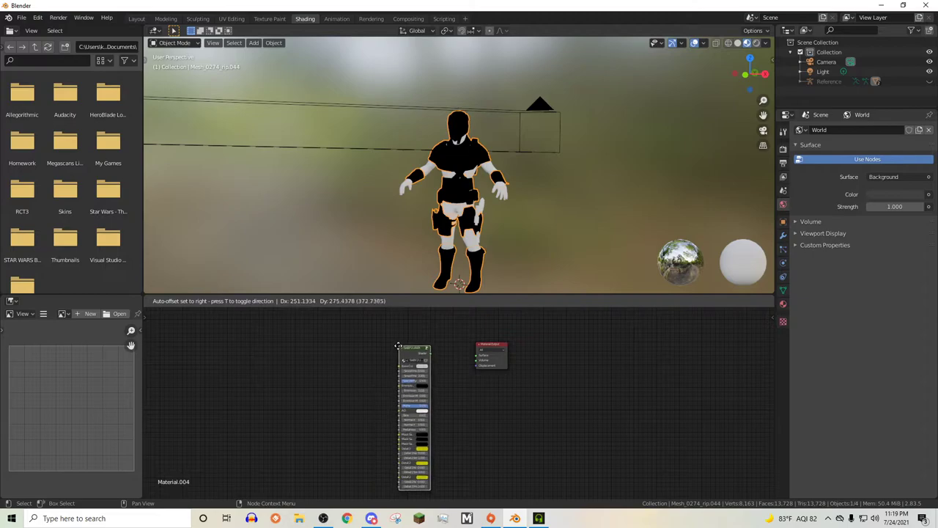
click(398, 328)
scroll(448, 380, up, 2)
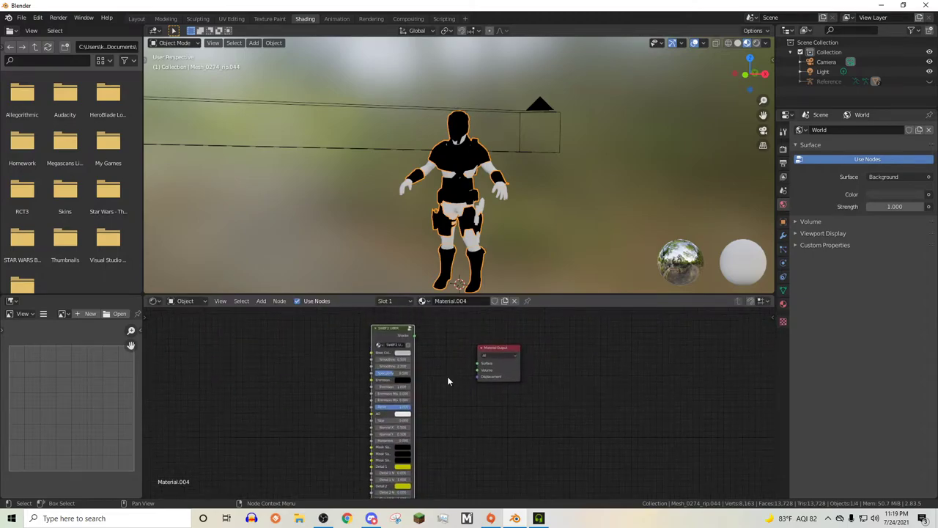
drag(413, 338, 479, 367)
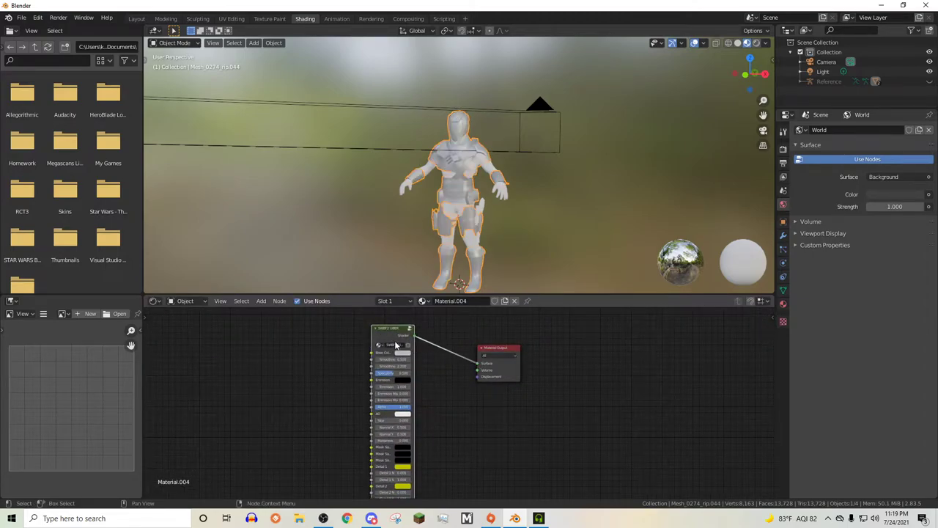
mouse_move(381, 336)
mouse_down()
mouse_move(393, 335)
mouse_move(379, 339)
mouse_up()
middle_drag(369, 340, 391, 331)
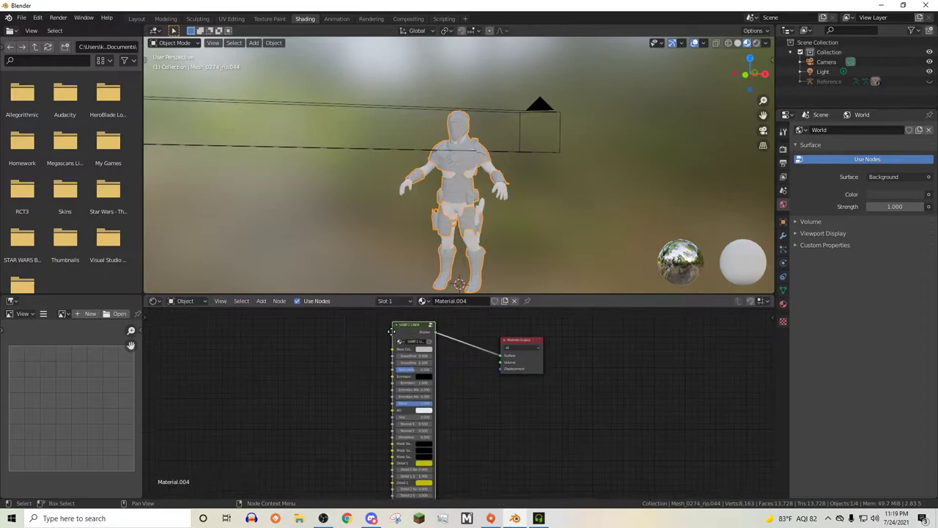
Add an Image Texture node beside the SWBF2 UBER group and duplicate it twice, stacking the three nodes vertically
click(262, 302)
mouse_move(301, 363)
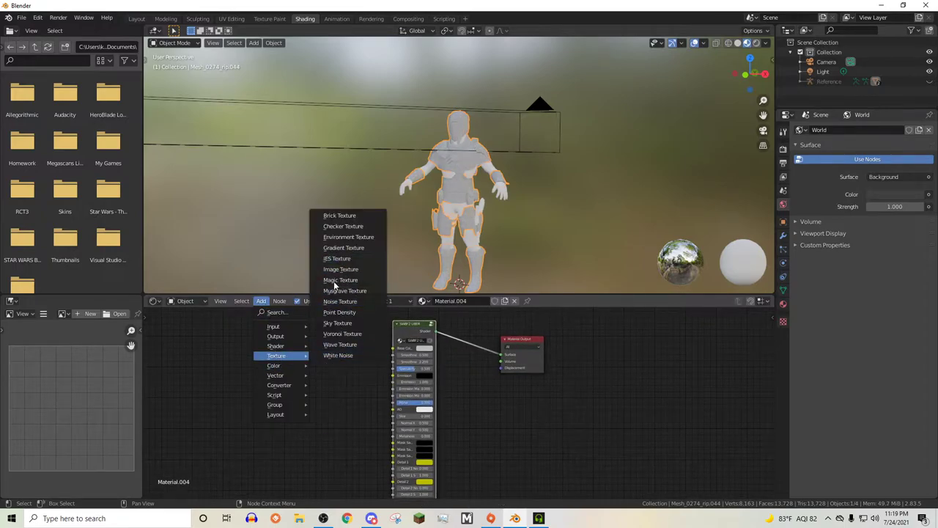
click(331, 270)
click(290, 330)
scroll(346, 354, down, 3)
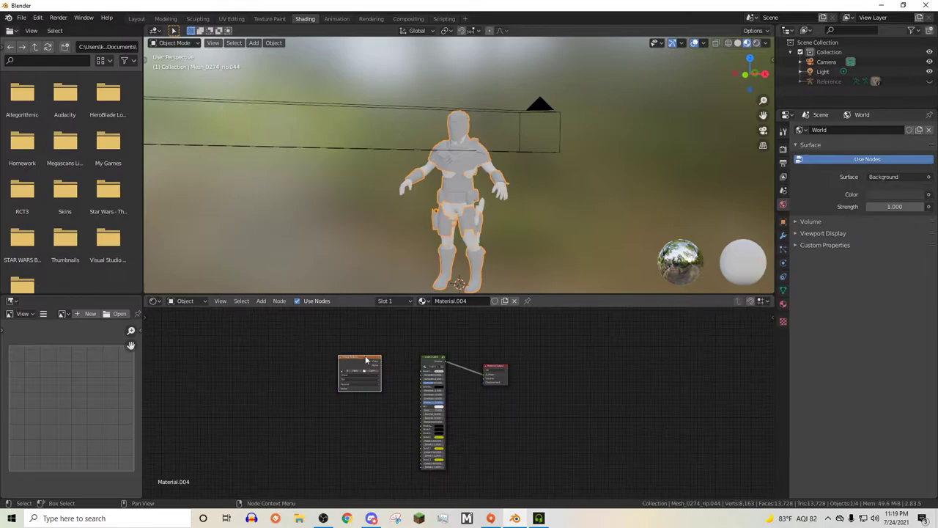
drag(347, 354, 334, 340)
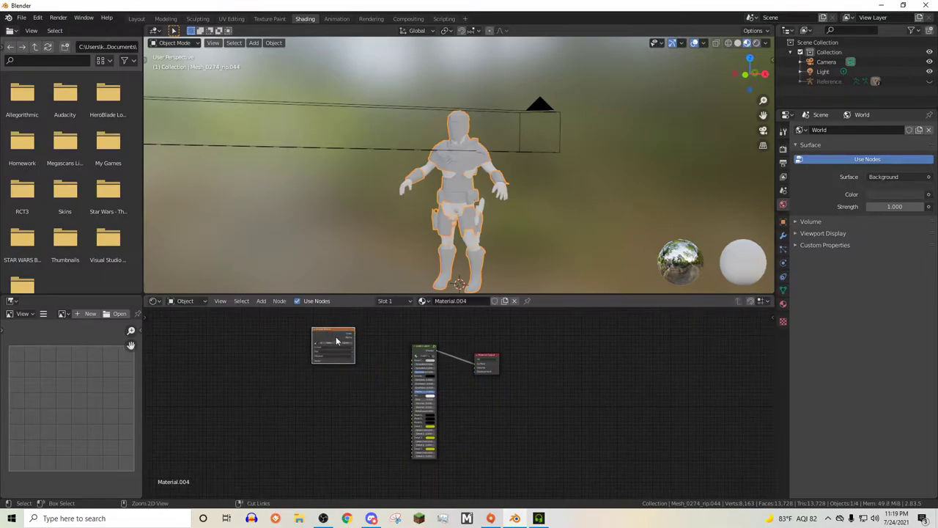
key(shift+d)
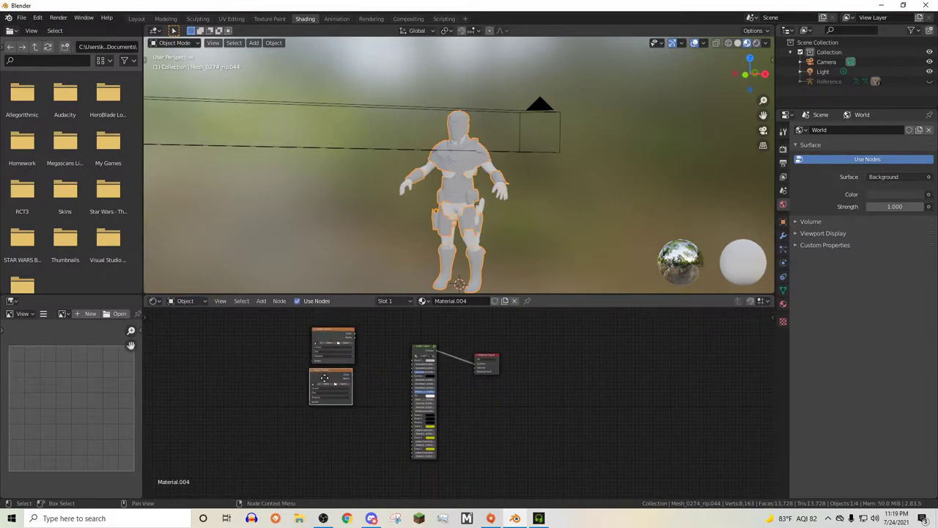
click(317, 333)
key(shift+d)
click(312, 418)
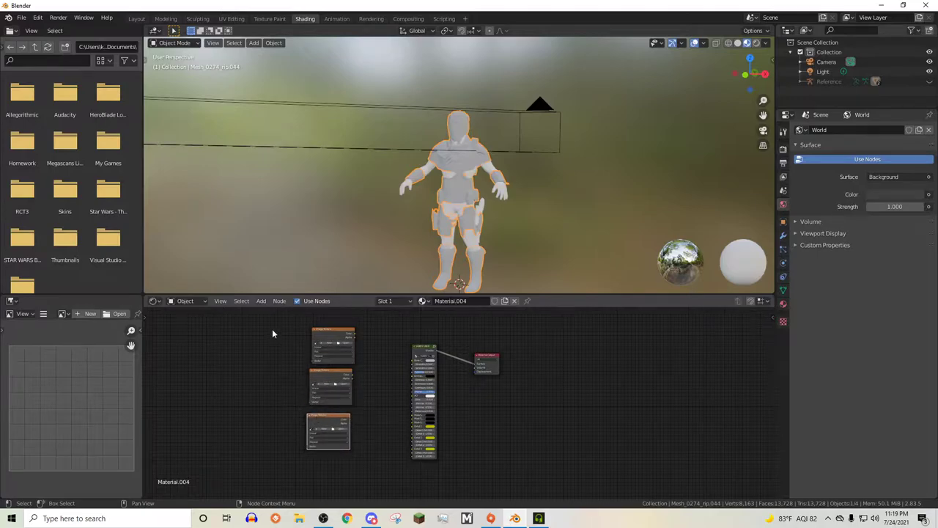
Place two Separate RGB nodes, one above the other, between the image textures and the SWBF2 UBER group
click(261, 301)
mouse_move(282, 384)
click(357, 352)
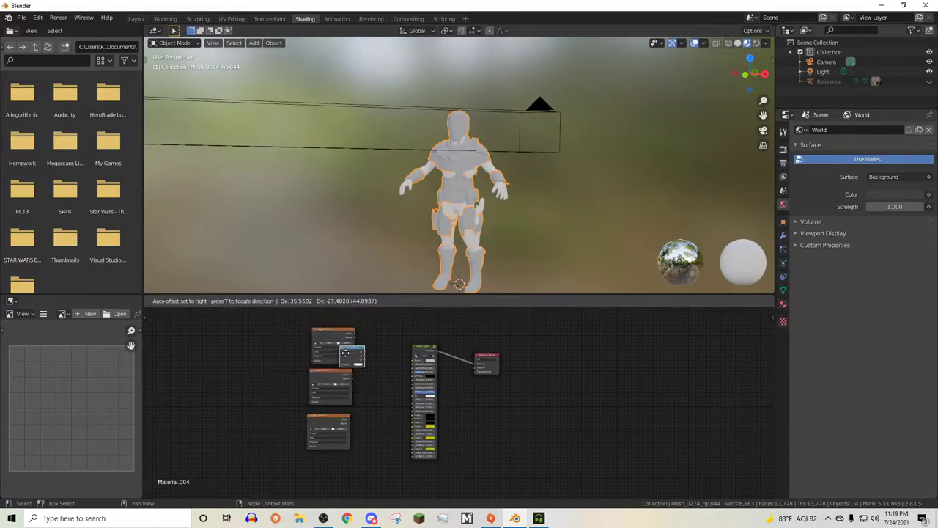
click(370, 376)
key(shift+d)
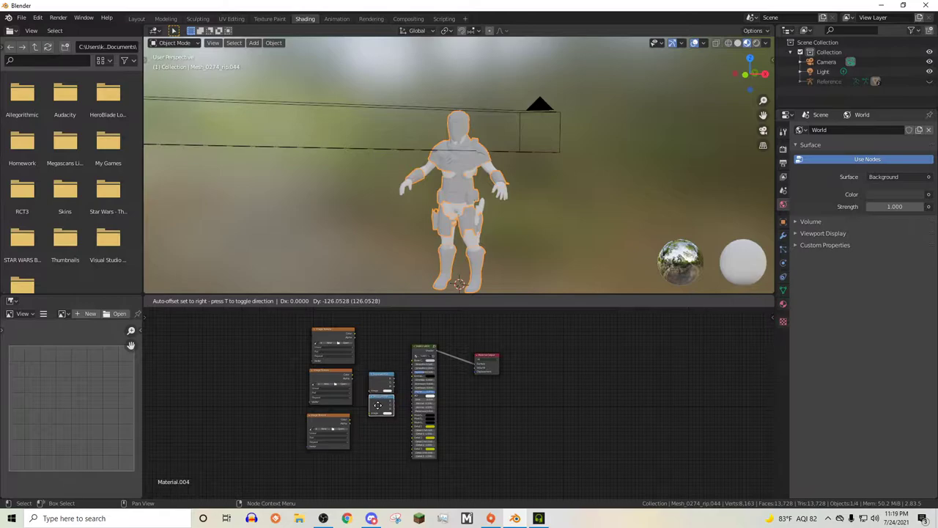
click(380, 409)
Load CS.png from the Robaku Onslaught skin folder into the uppermost Image Texture node
scroll(336, 339, up, 4)
middle_drag(283, 355, 318, 391)
click(272, 367)
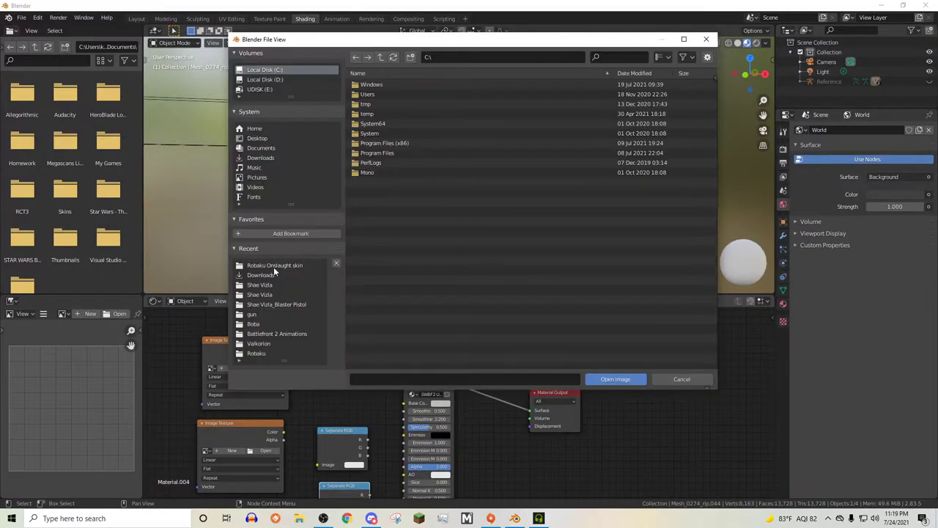
click(273, 267)
double_click(372, 250)
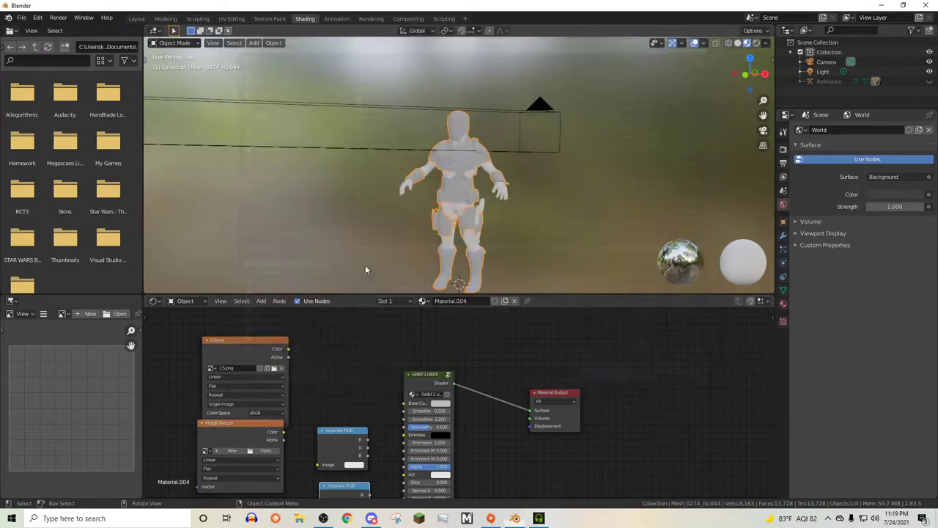
right_click(293, 328)
Link the CS.png texture's Color to Base Colour and its Alpha to the first Smoothness input of SWBF2 UBER
middle_drag(296, 349, 280, 324)
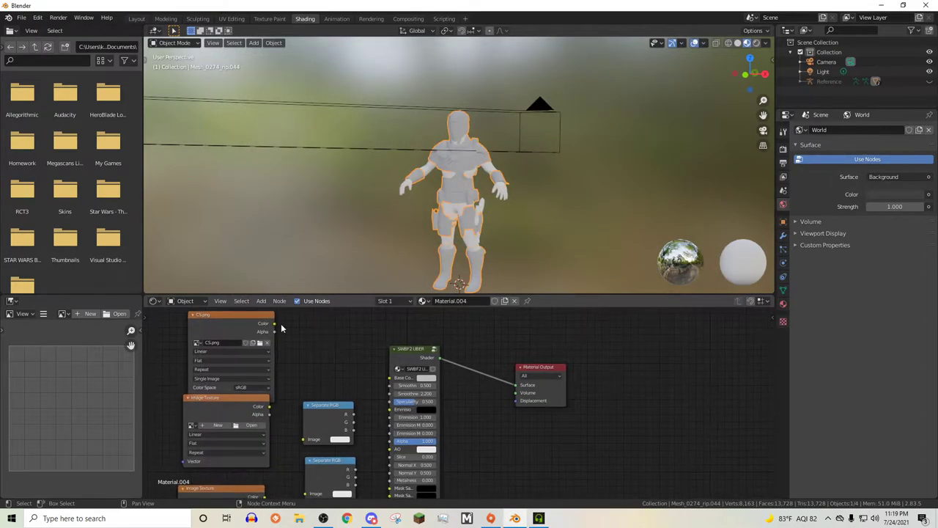
mouse_move(274, 323)
mouse_down()
mouse_move(371, 383)
mouse_move(390, 377)
mouse_up()
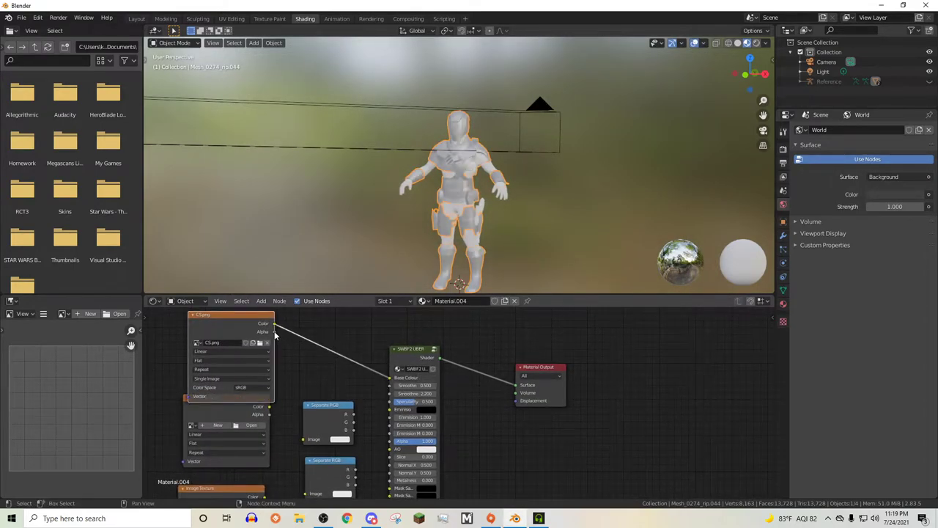
mouse_move(273, 332)
mouse_down()
mouse_move(389, 396)
mouse_move(391, 386)
mouse_up()
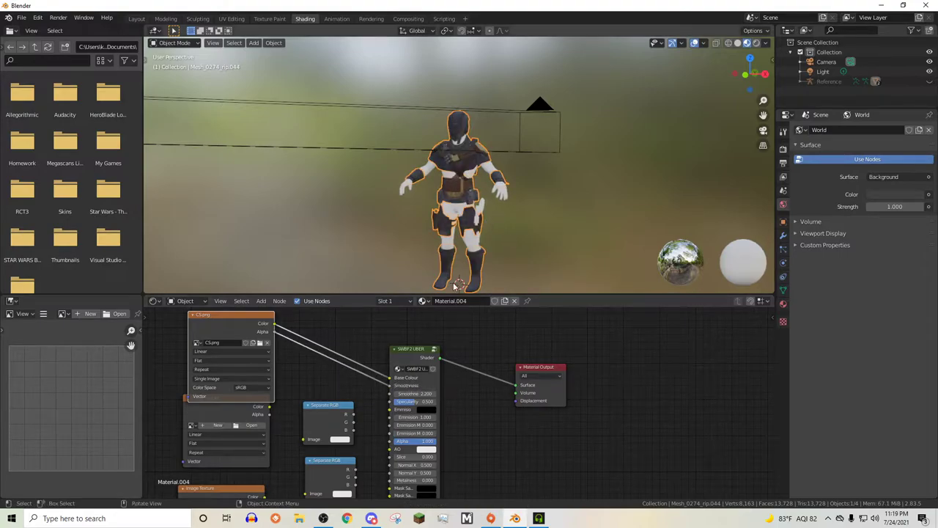
Load NM.png from the Robaku Onslaught skin folder into the middle Image Texture node
middle_drag(341, 393, 356, 327)
drag(235, 346, 229, 355)
click(263, 368)
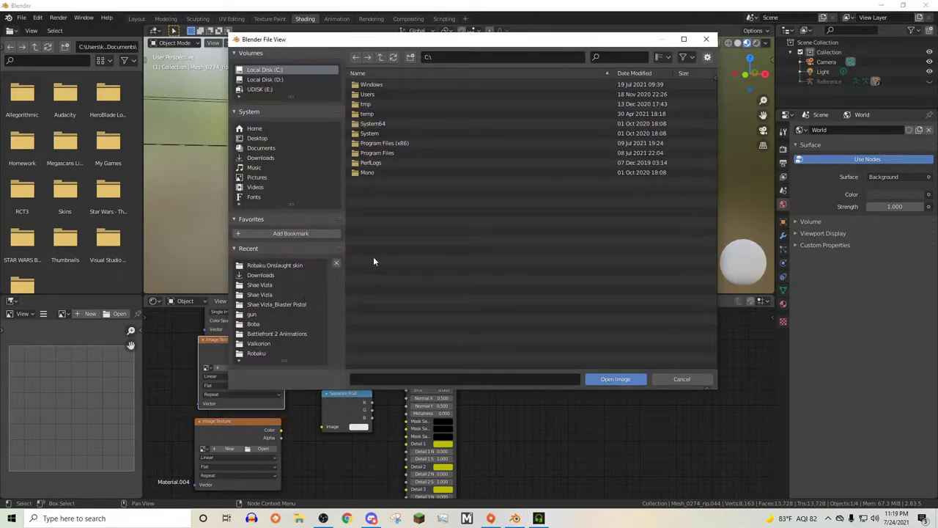
click(275, 264)
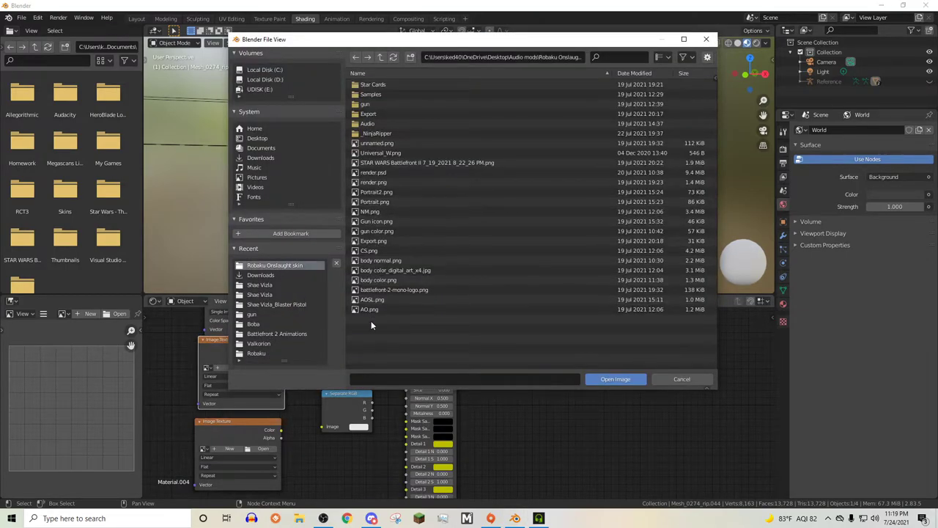
double_click(370, 211)
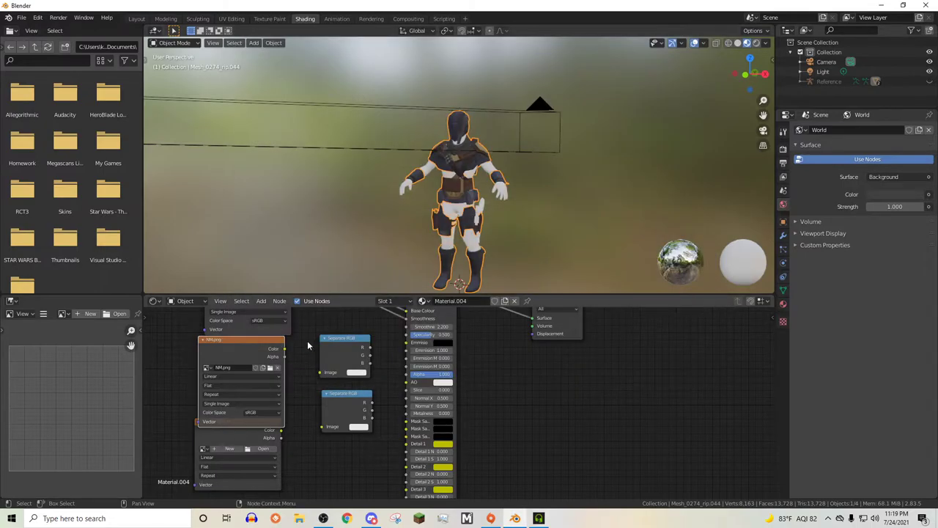
Route NM.png through the upper Separate RGB into Normal X, Normal Y and Metalness, and set its color space to Non-Color
middle_drag(307, 340, 293, 323)
drag(279, 335, 317, 358)
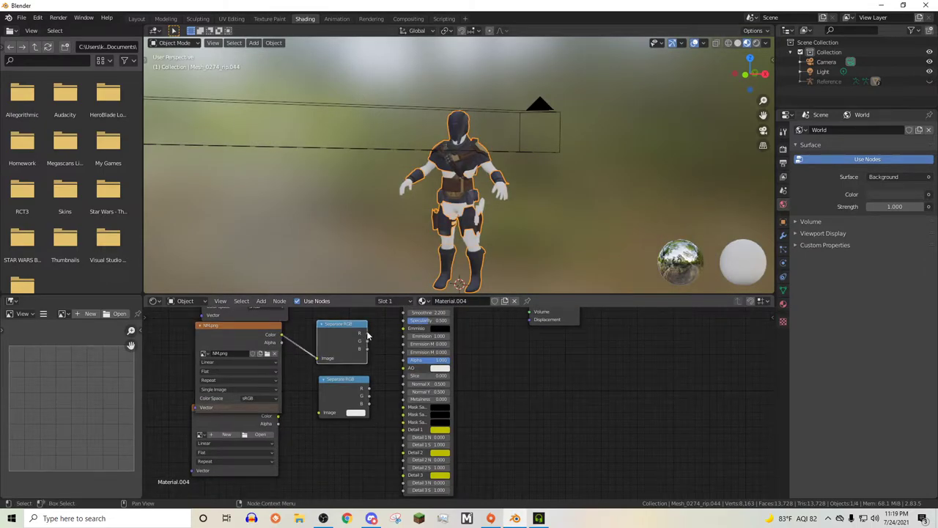
mouse_move(367, 335)
mouse_down()
mouse_move(411, 398)
mouse_move(404, 384)
mouse_move(403, 392)
mouse_up()
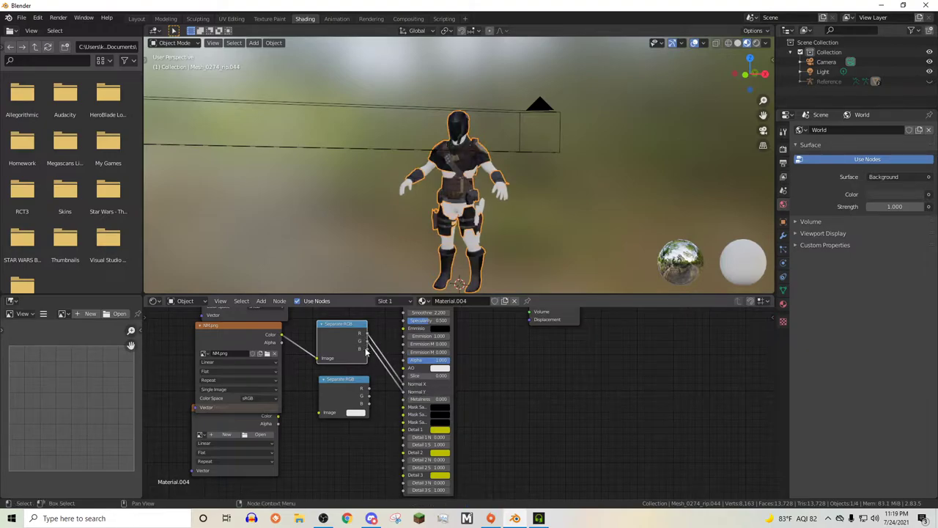
mouse_move(386, 339)
middle_down()
mouse_move(382, 363)
mouse_move(372, 330)
middle_up()
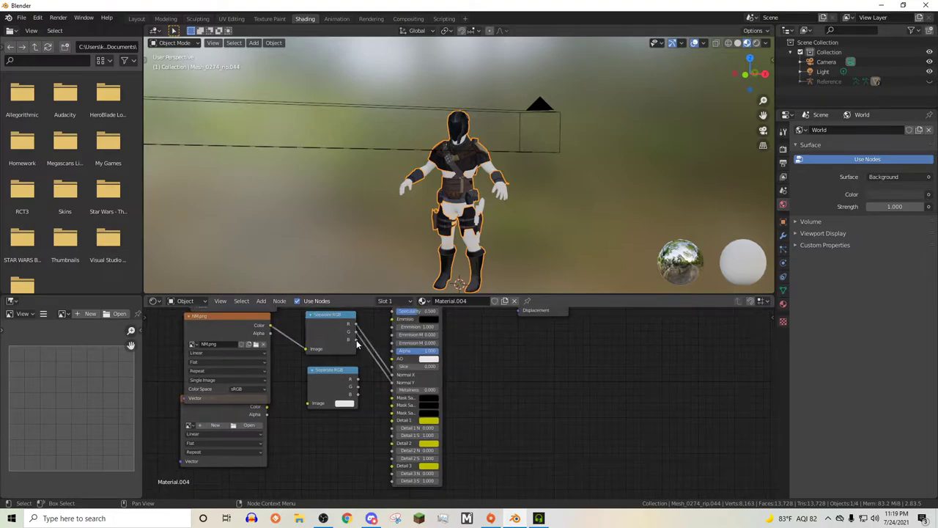
drag(357, 340, 392, 390)
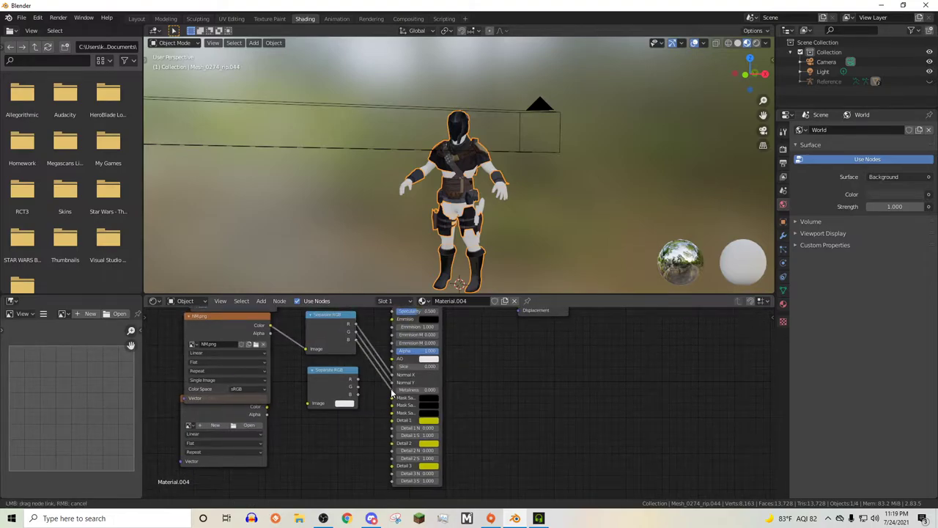
click(258, 390)
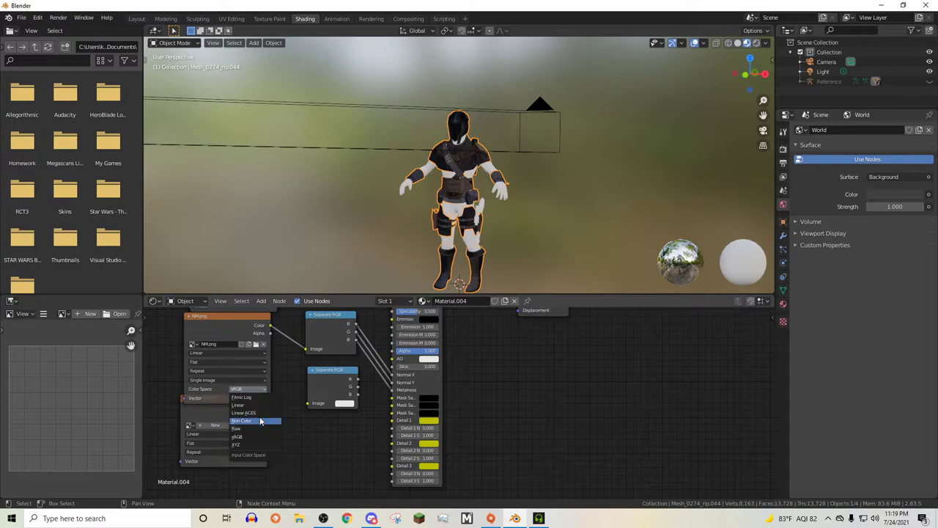
click(260, 421)
Space out the lower Separate RGB and Image Texture nodes and load AOSL.png into that texture node
drag(328, 375, 319, 403)
middle_drag(257, 426, 256, 381)
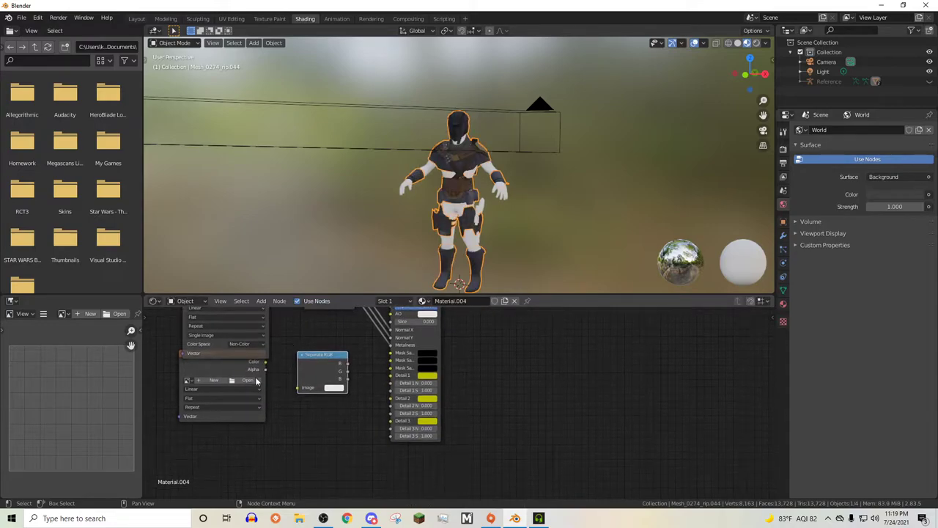
drag(234, 369, 240, 399)
click(248, 403)
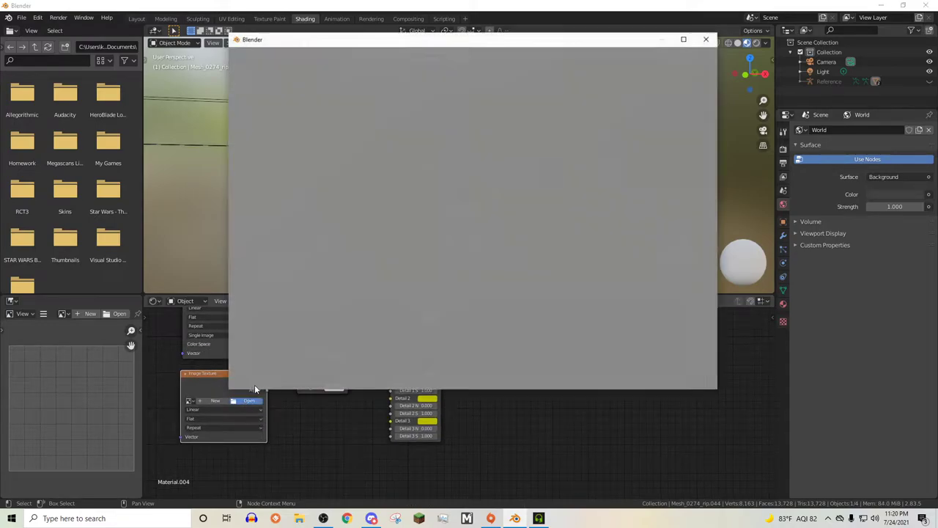
click(283, 264)
double_click(371, 299)
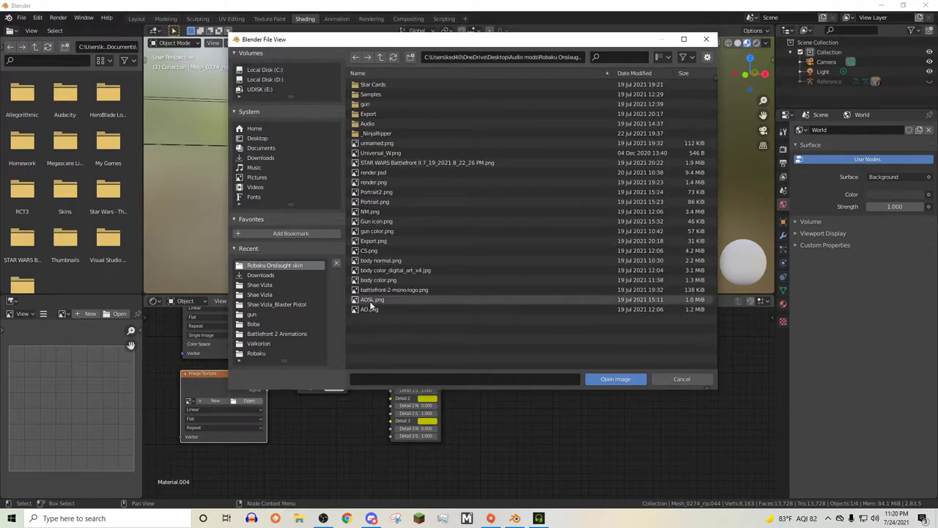
Link AOSL.png's Color to the lower Separate RGB node and its R output to the AO input of SWBF2 UBER
drag(268, 383, 297, 387)
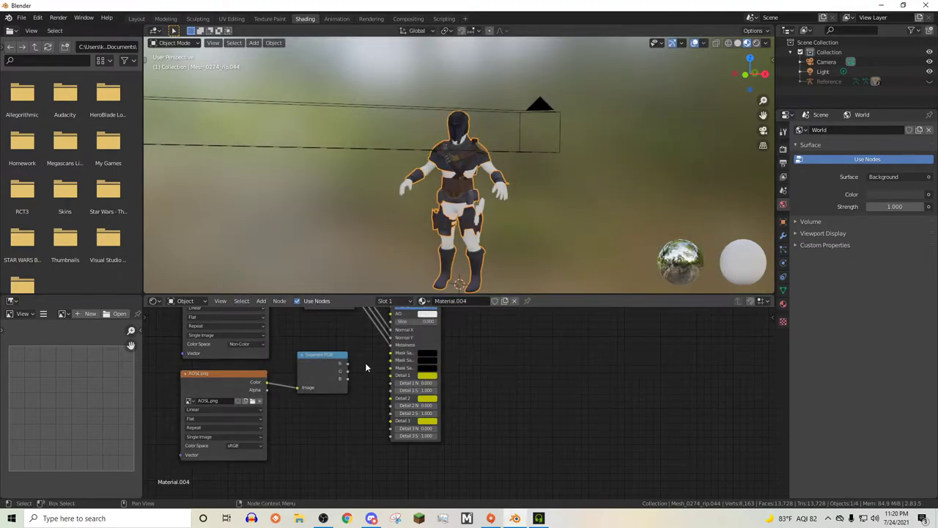
right_click(344, 397)
middle_drag(340, 329, 330, 360)
drag(339, 395, 373, 355)
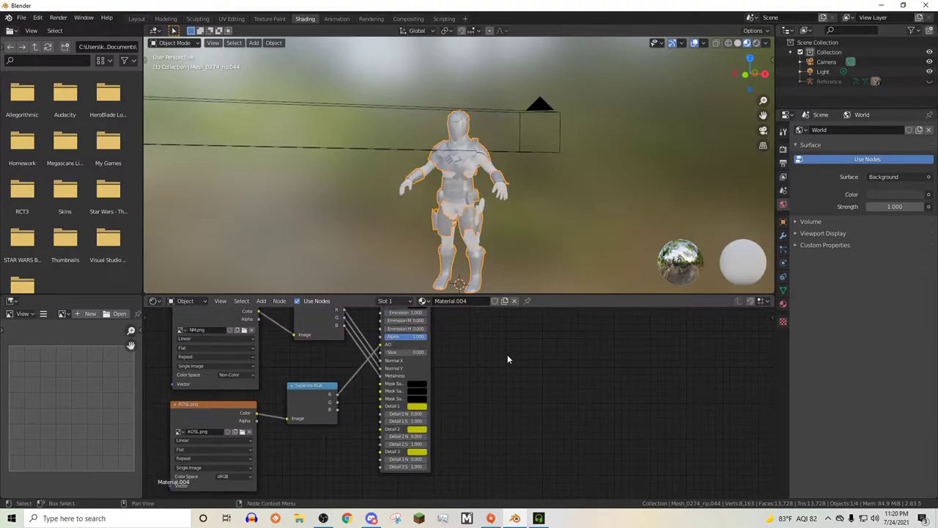
Copy the Material.004 node setup and paste it into Material.003 of the mesh with the arms and legs, replacing its existing nodes
scroll(470, 404, down, 3)
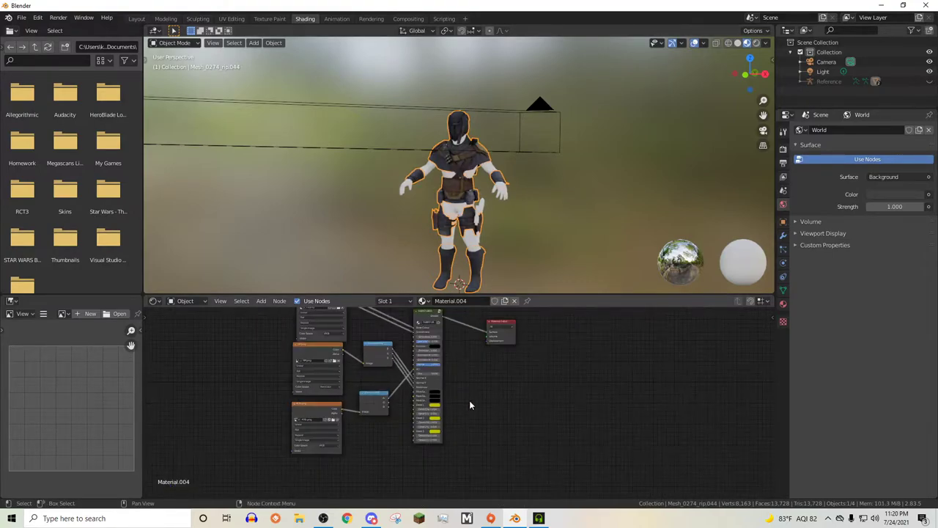
scroll(470, 404, down, 2)
drag(547, 447, 344, 323)
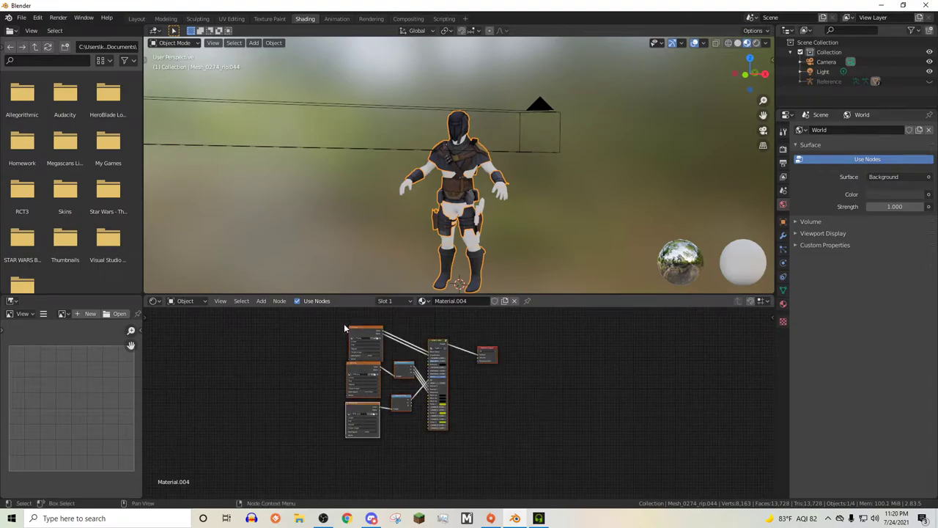
right_click(381, 340)
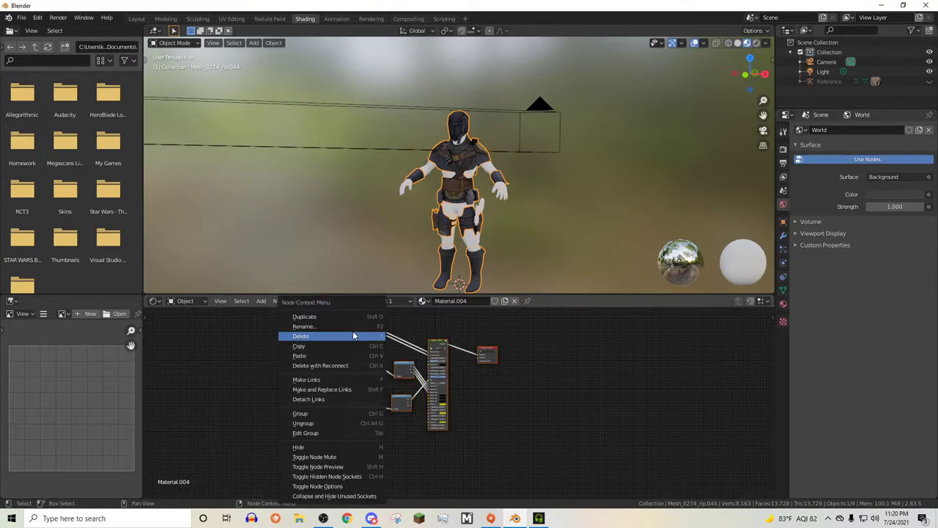
click(475, 249)
key(x)
right_click(405, 353)
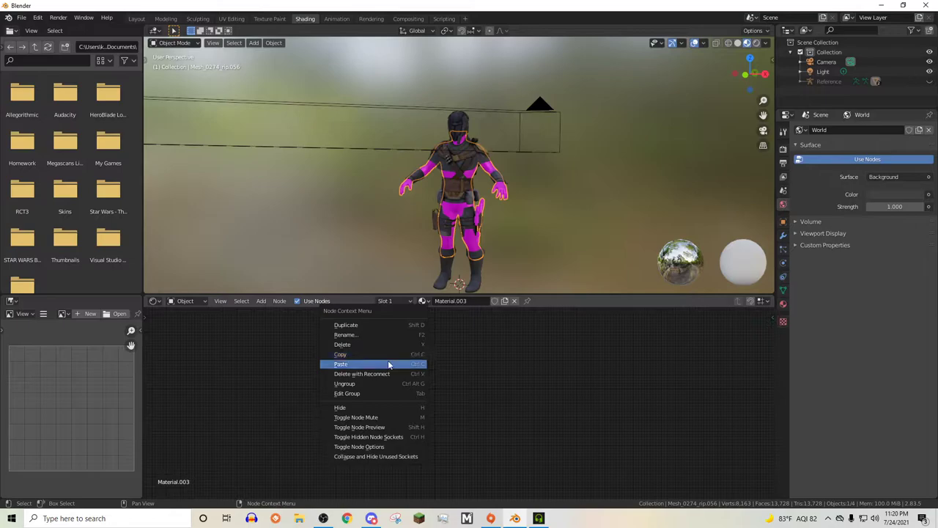
click(388, 365)
mouse_move(520, 216)
middle_down()
mouse_move(523, 224)
mouse_move(462, 211)
mouse_move(548, 210)
mouse_move(452, 218)
mouse_move(517, 202)
middle_up()
Return to the Layout workspace and view the character's head through the camera
click(136, 19)
scroll(426, 205, up, 3)
click(763, 131)
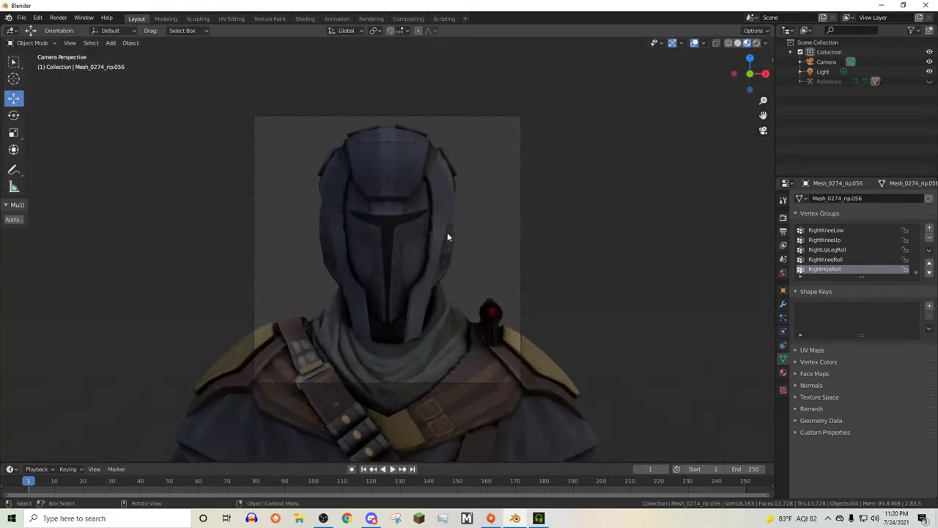
scroll(447, 237, down, 3)
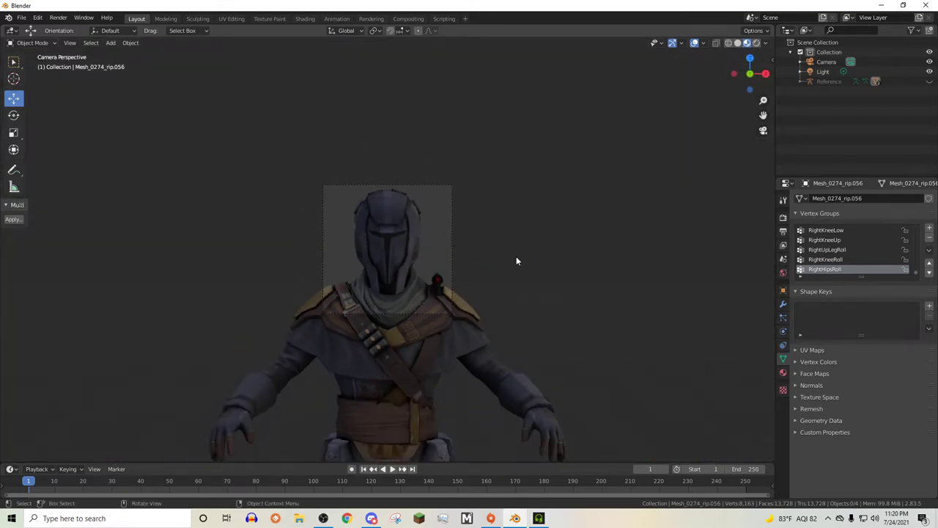
middle_drag(516, 257, 521, 256)
scroll(586, 228, up, 5)
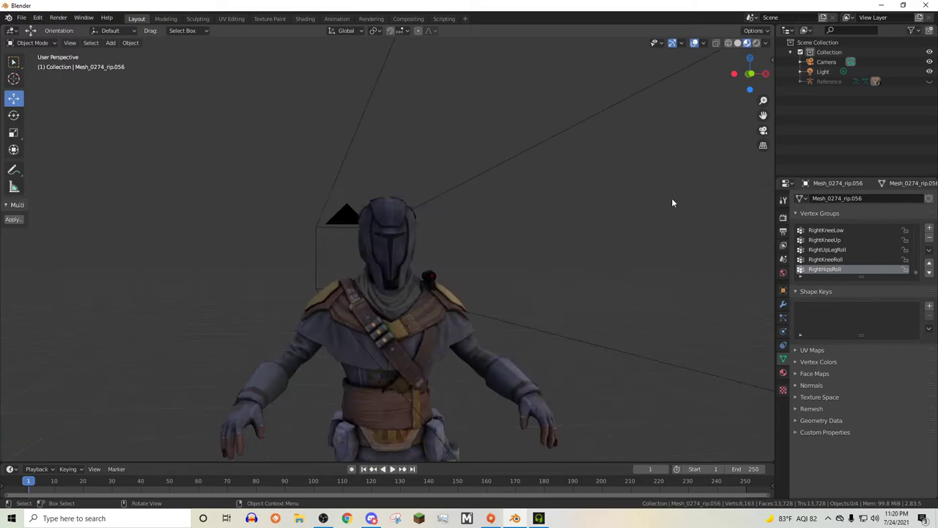
shift+middle_drag(658, 161, 589, 111)
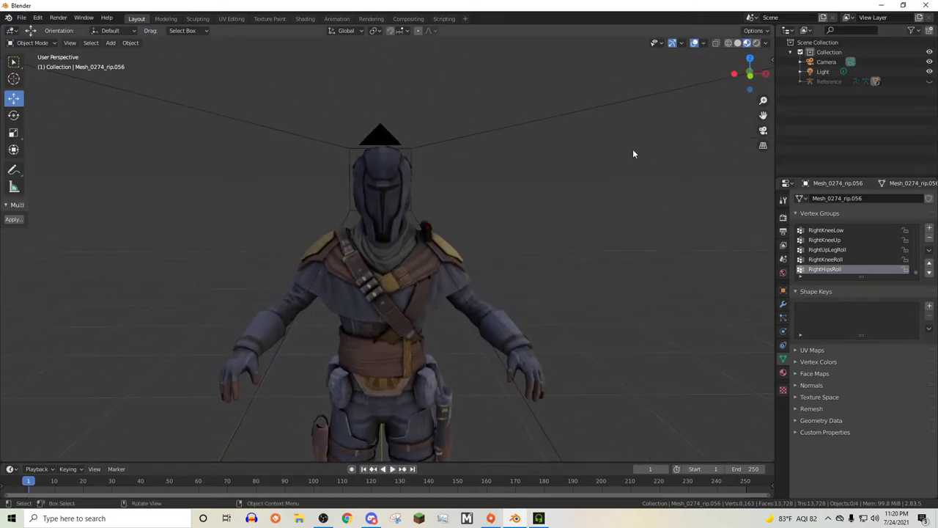
scroll(500, 219, down, 6)
mouse_move(500, 219)
middle_down()
mouse_move(493, 211)
mouse_move(513, 229)
middle_up()
scroll(495, 214, up, 4)
Switch the render engine to Cycles and turn on the transparent film background
click(784, 218)
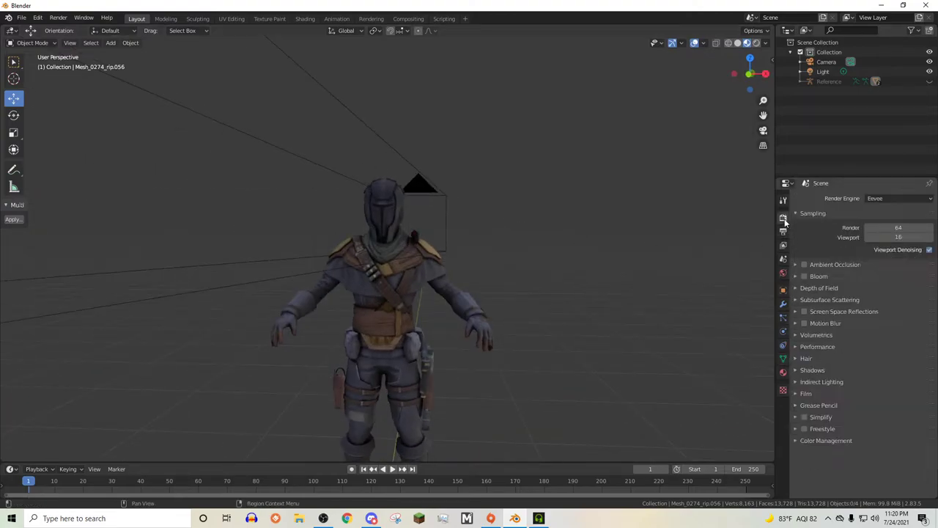
click(874, 199)
click(870, 228)
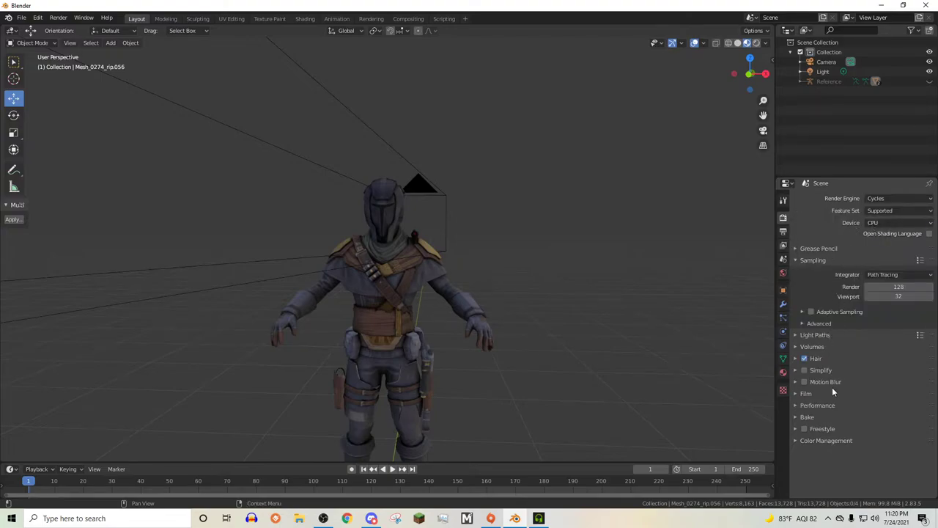
click(807, 394)
scroll(813, 392, down, 2)
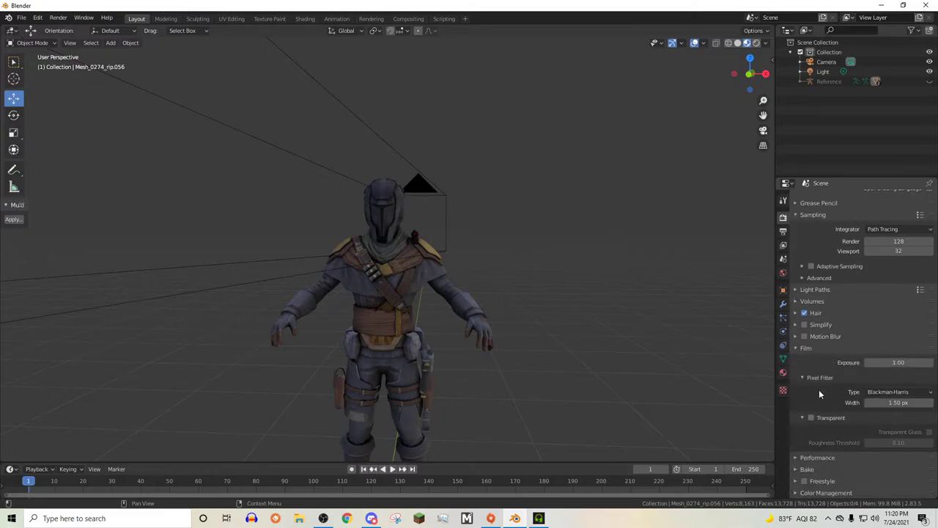
click(811, 418)
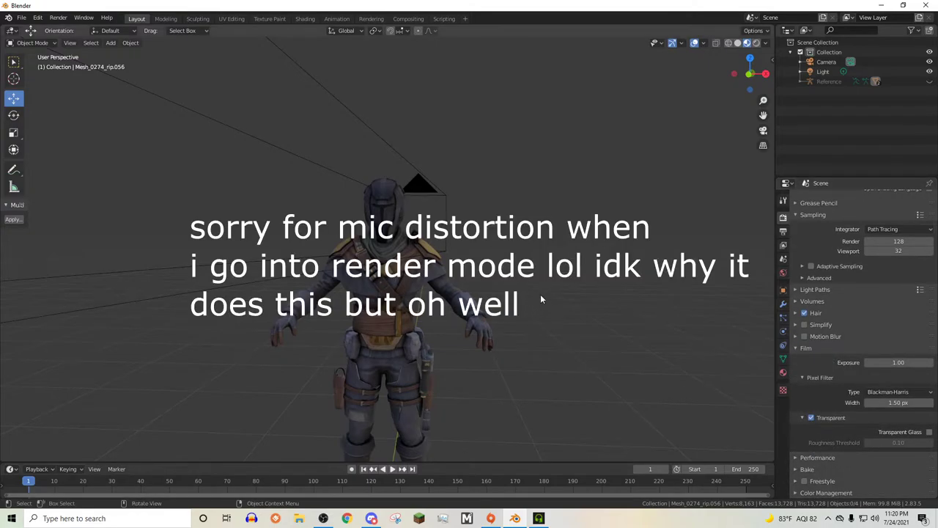
Check the output dimensions and preview the character's head through the camera in rendered shading
middle_drag(540, 296, 571, 297)
click(756, 44)
middle_drag(515, 184, 536, 183)
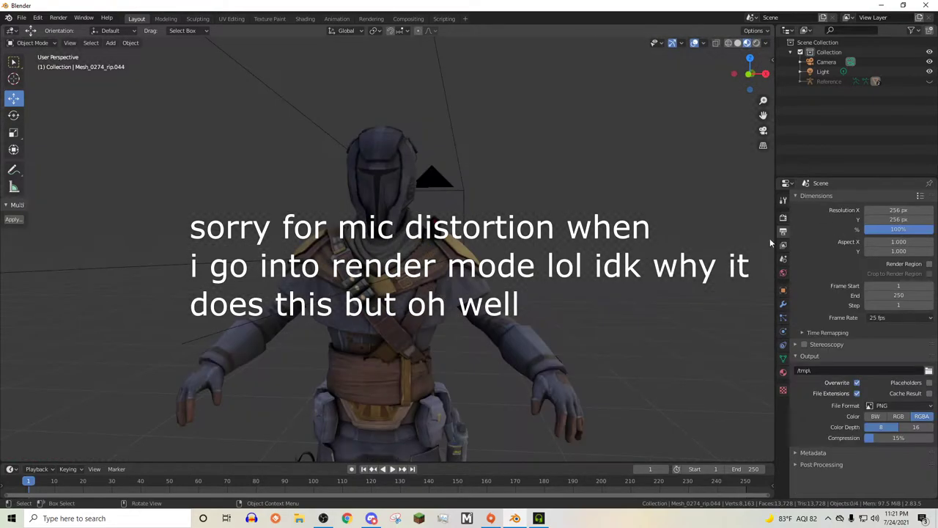
scroll(851, 293, up, 5)
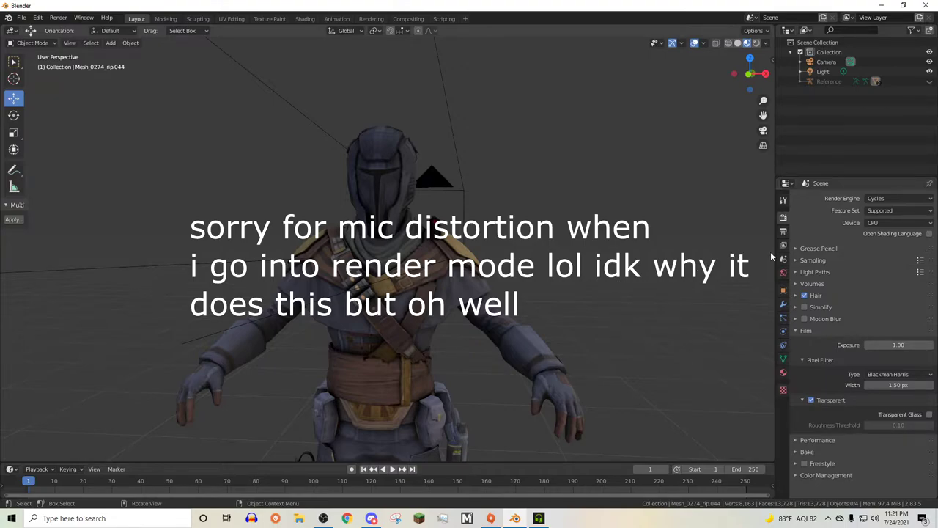
click(783, 231)
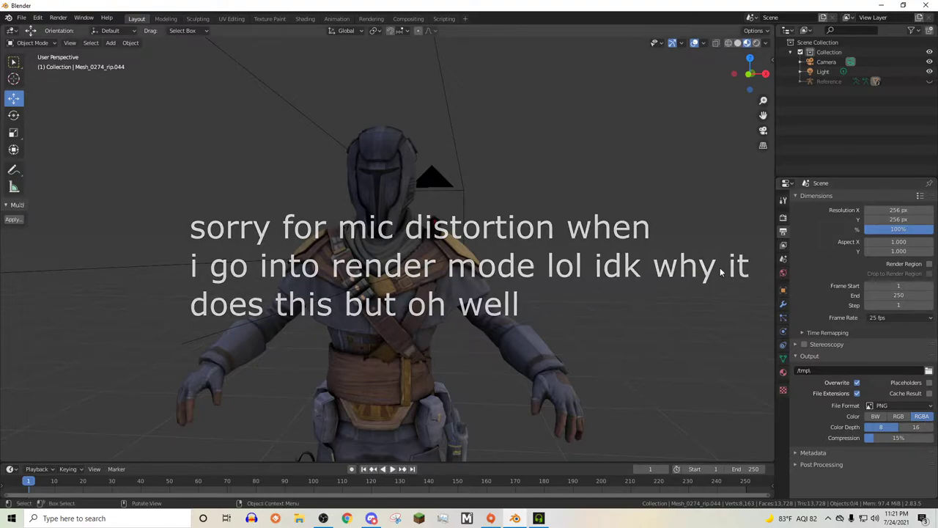
middle_drag(655, 248, 662, 260)
click(763, 131)
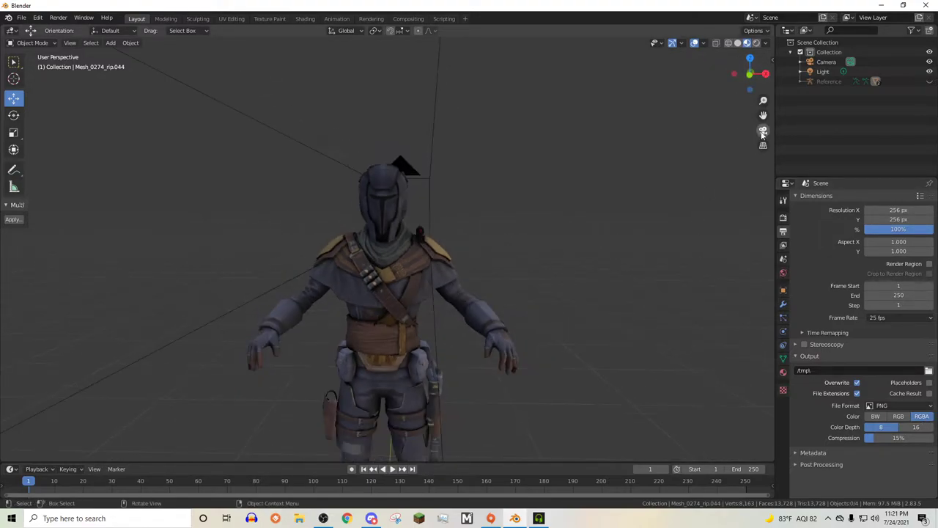
click(756, 42)
scroll(470, 255, up, 3)
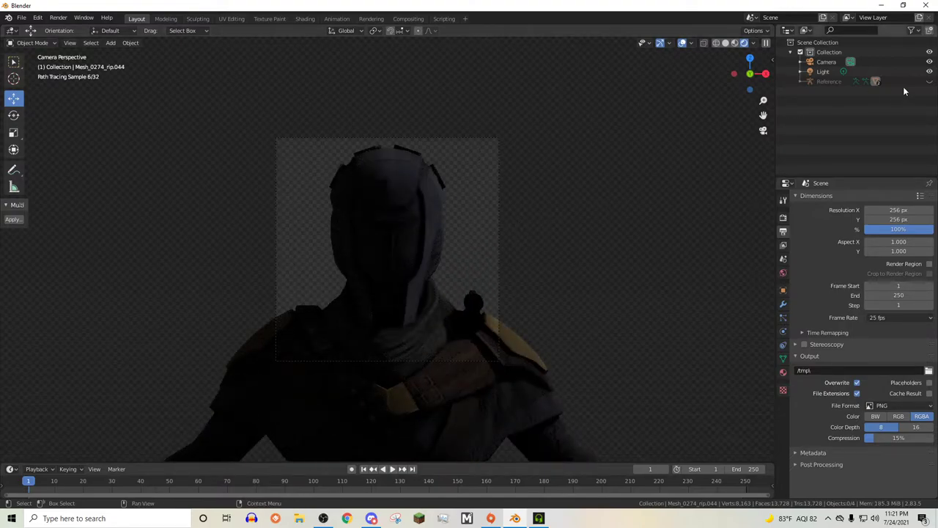
Lower the scene light about 4 m along Z, shift it about 0.46 m along negative Y, and check the lighting through the camera
click(823, 71)
middle_drag(550, 209, 542, 210)
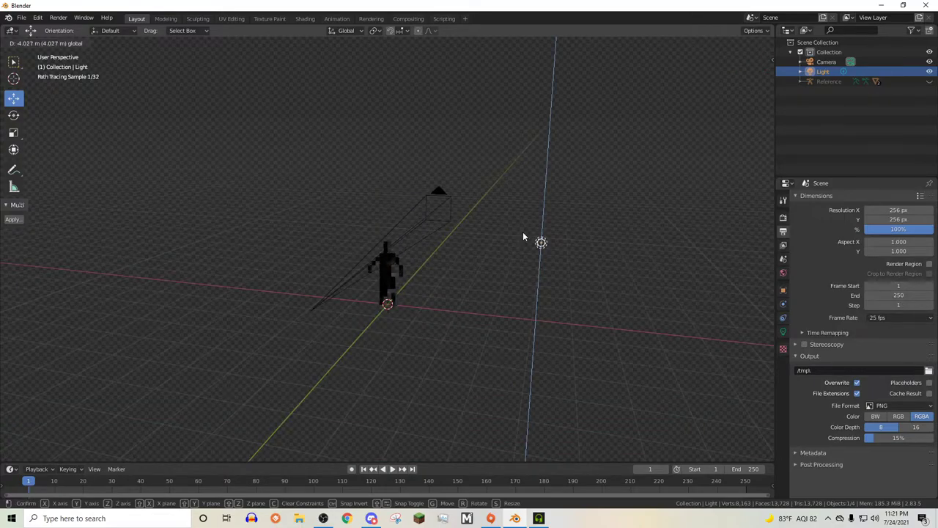
click(523, 232)
scroll(523, 231, up, 6)
middle_drag(523, 232, 475, 231)
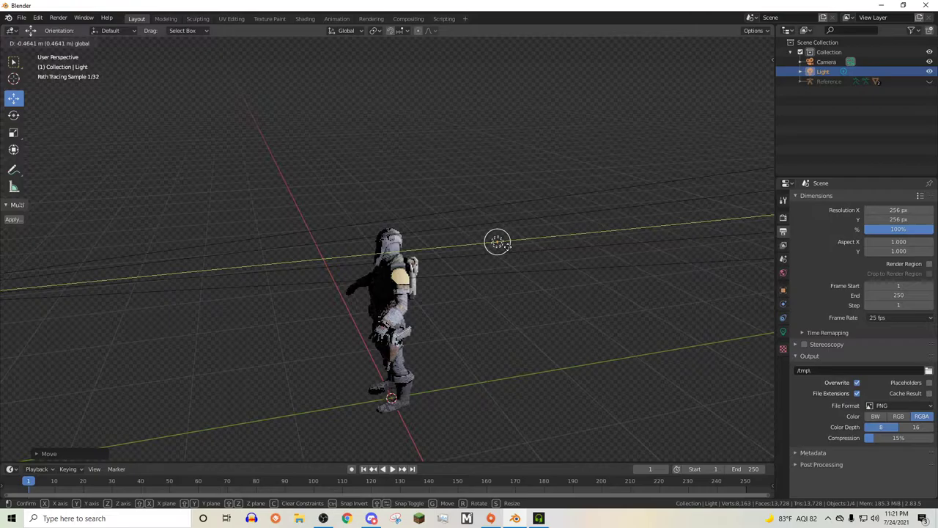
click(505, 246)
middle_drag(505, 246, 575, 258)
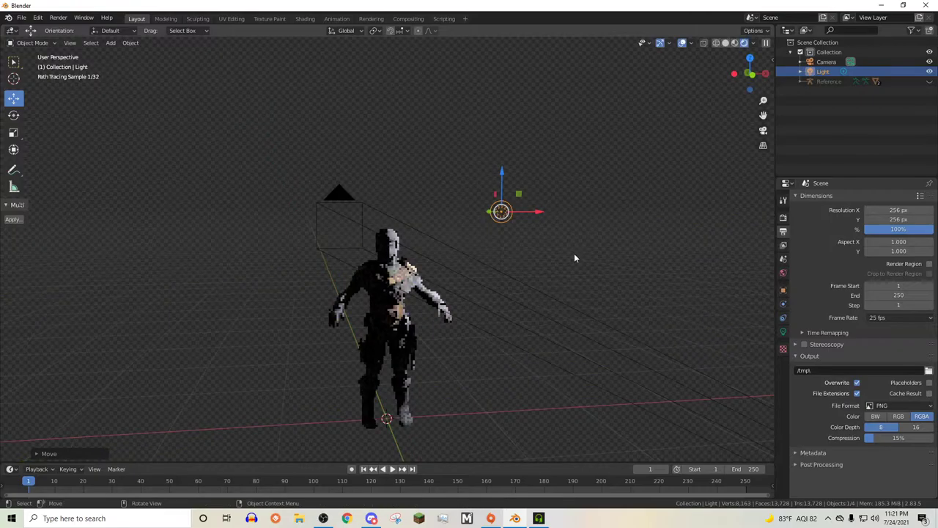
key(KP_0)
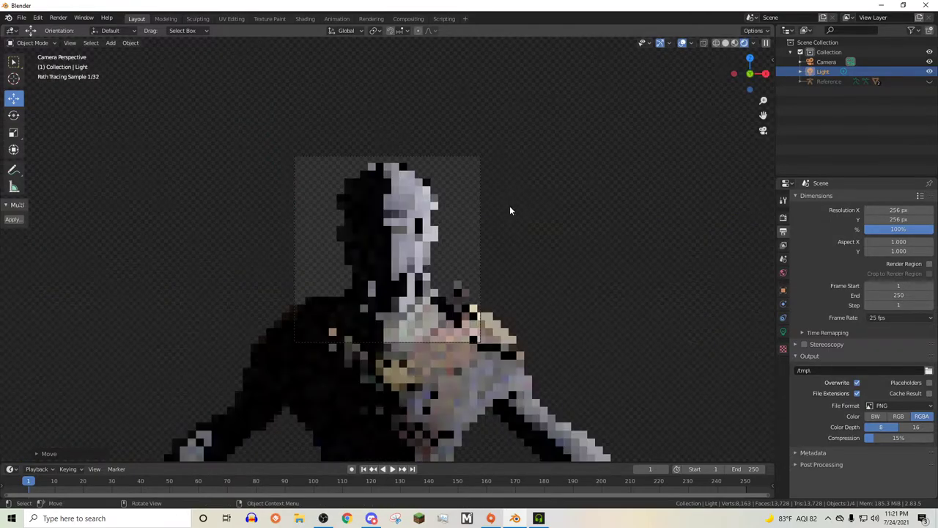
key(KP_0)
Paste two copies of the light and move one about 1.64 m along negative X to the character's other side
click(733, 43)
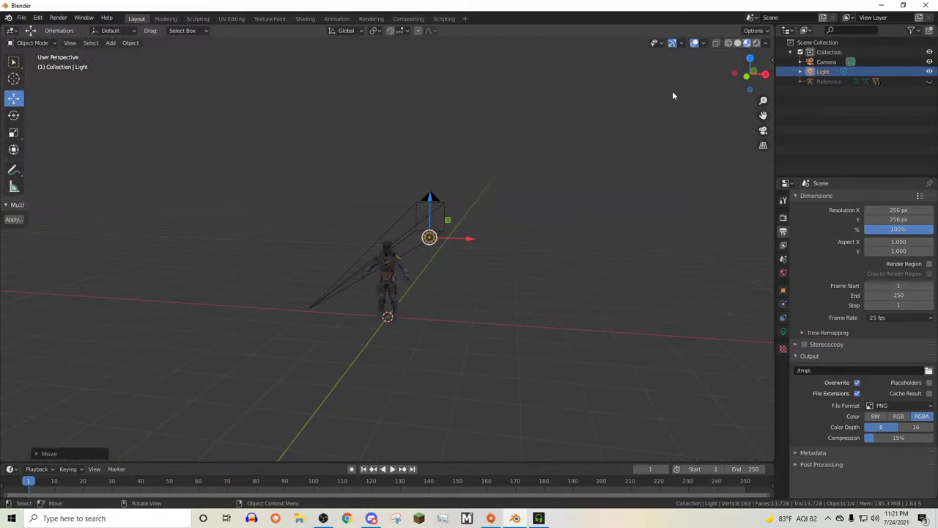
scroll(538, 176, up, 6)
middle_drag(538, 177, 529, 182)
key(ctrl+c)
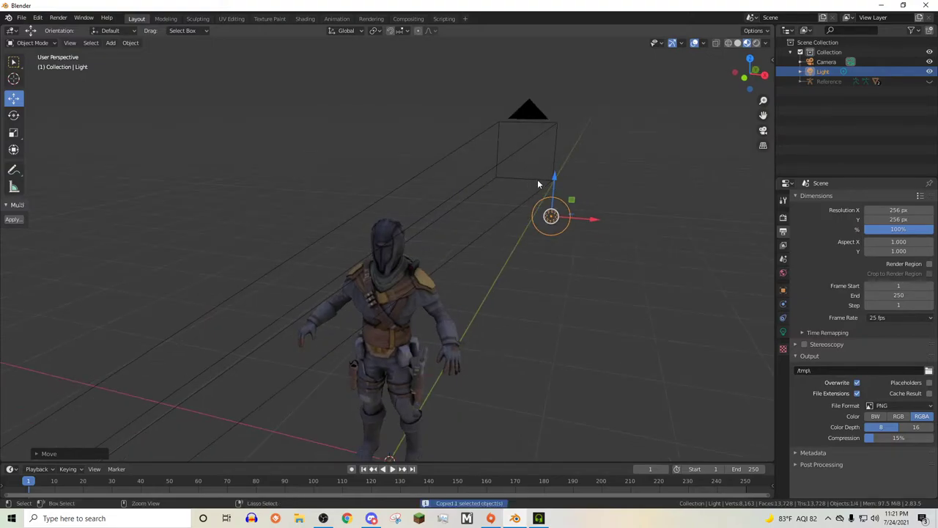
key(ctrl+v)
key(ctrl+v)
key(g)
key(x)
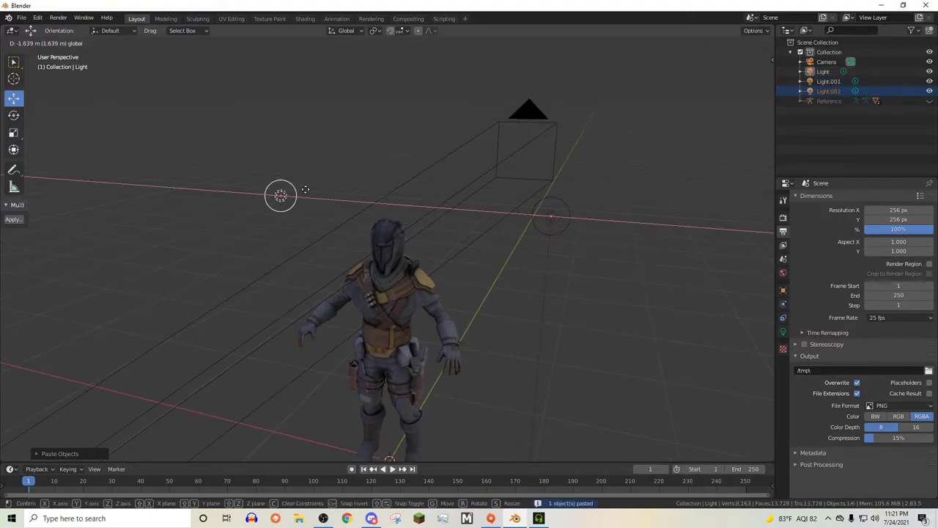
click(305, 189)
Shift the light copy on the character's other side, Light.002, along the Y axis in rendered shading
click(744, 42)
mouse_move(640, 139)
middle_down()
mouse_move(513, 176)
mouse_move(458, 178)
middle_up()
drag(345, 200, 456, 186)
middle_drag(469, 279, 564, 268)
Move Light.001 along the Y axis until it sits behind the character
click(506, 227)
middle_drag(520, 233, 378, 273)
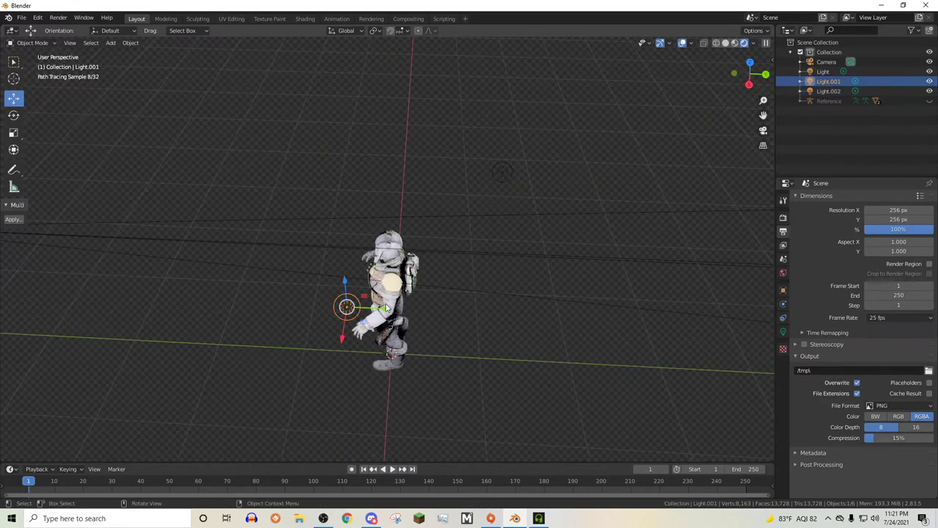
drag(386, 308, 538, 314)
click(735, 43)
Lower Light.001 and shift it about 1.09 m along negative X so it sits directly behind the character
middle_drag(420, 219, 539, 187)
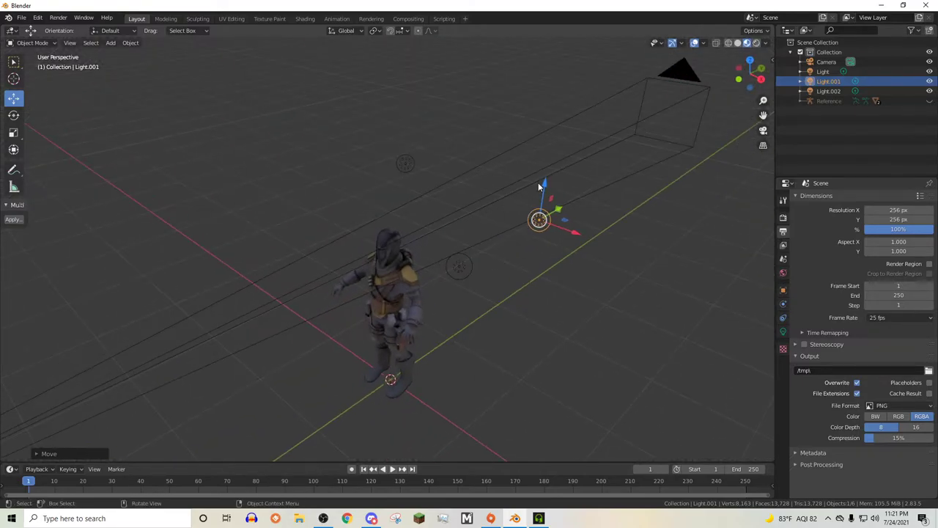
drag(541, 189, 535, 234)
middle_drag(534, 249, 588, 274)
drag(547, 255, 447, 242)
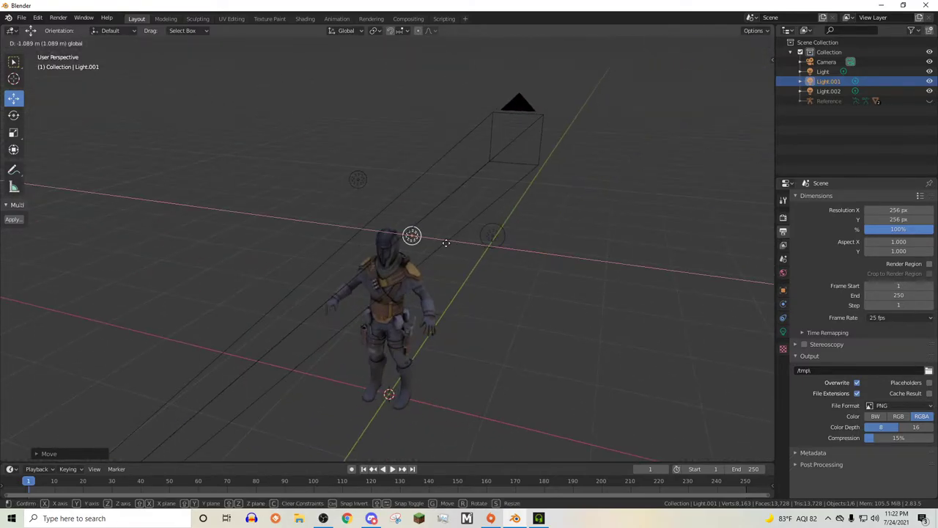
click(447, 242)
middle_drag(446, 243, 487, 232)
Move Light.002 along the Y axis toward the front of the character
click(322, 205)
middle_drag(322, 205, 308, 245)
key(g)
key(y)
click(475, 213)
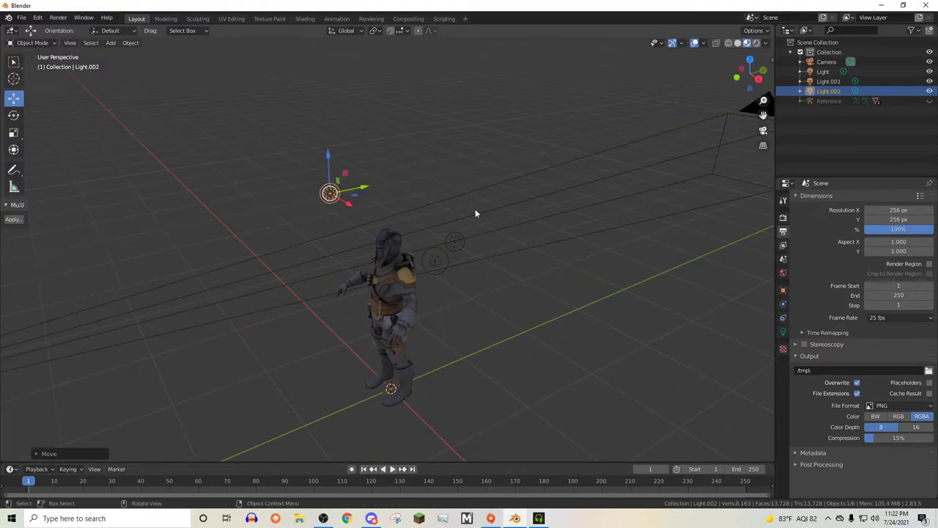
click(708, 182)
Check the three-light setup in rendered shading, both through the camera and from a free view
click(763, 131)
click(758, 44)
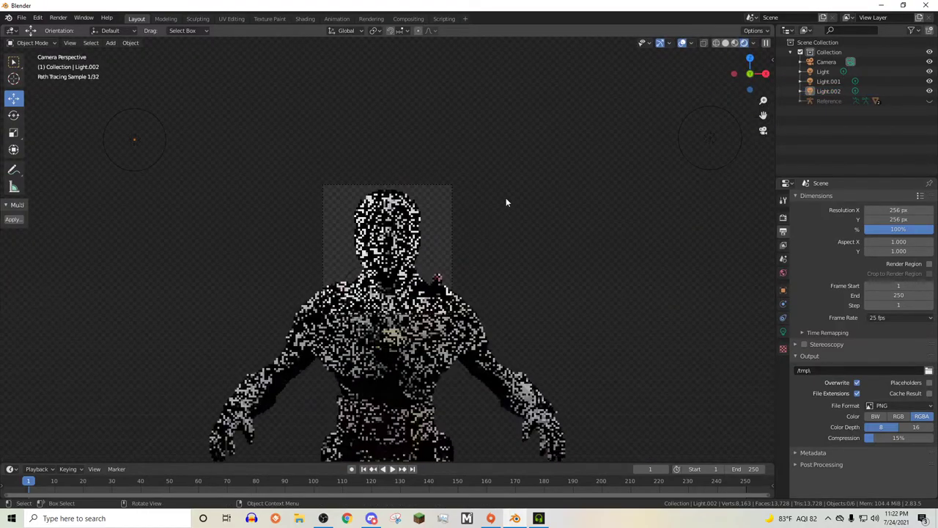
middle_drag(493, 207, 456, 215)
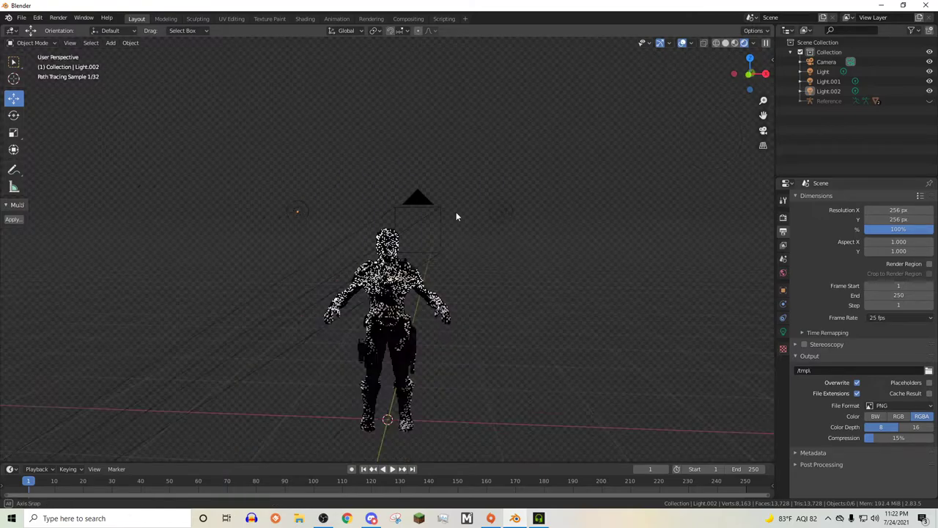
scroll(434, 244, up, 4)
Set the power of Light.001, the light behind the character, to 50 W
click(432, 255)
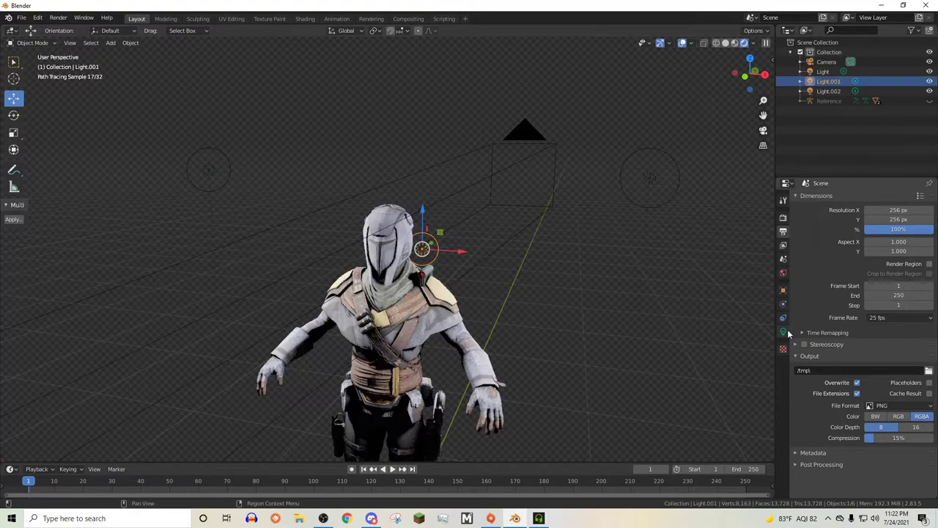
click(783, 332)
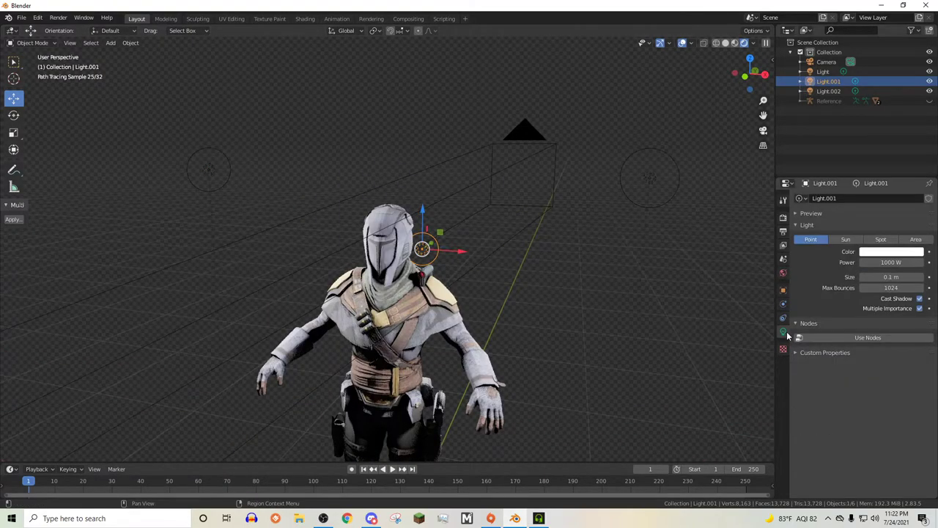
drag(913, 262, 906, 262)
click(906, 261)
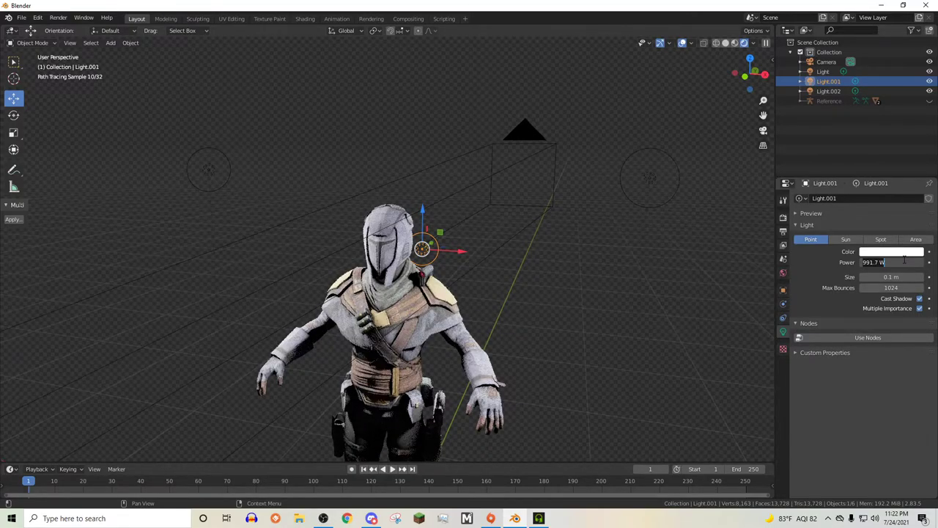
text(50)
key(Return)
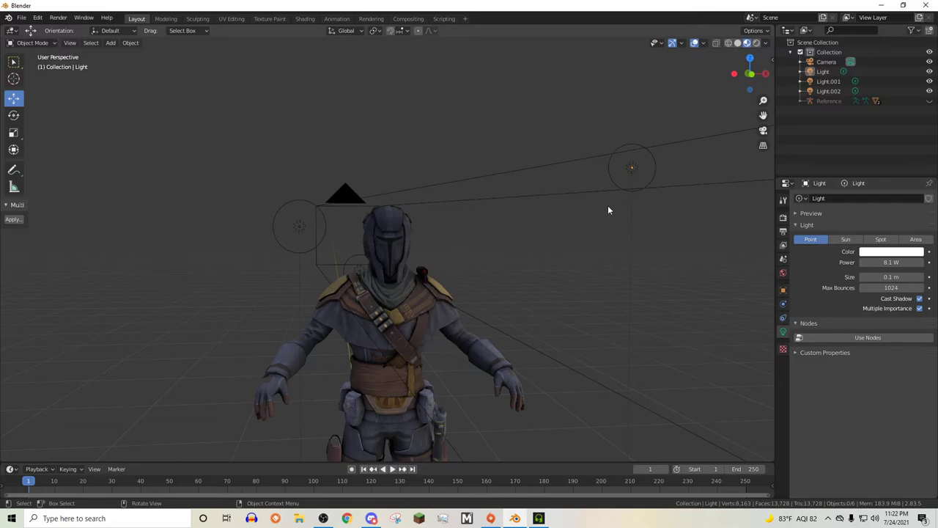
Inspect the character's torso and gear up close in rendered shading
click(756, 43)
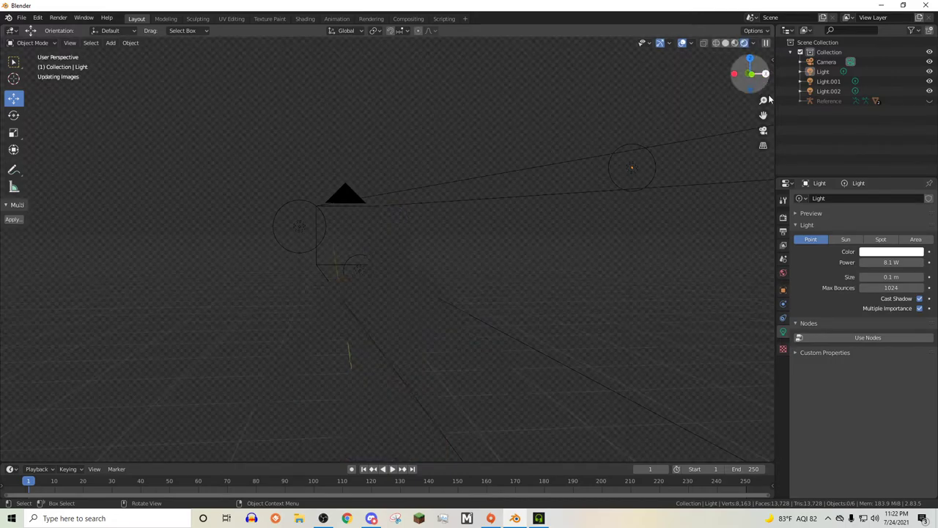
shift+middle_drag(473, 273, 514, 168)
scroll(514, 176, up, 4)
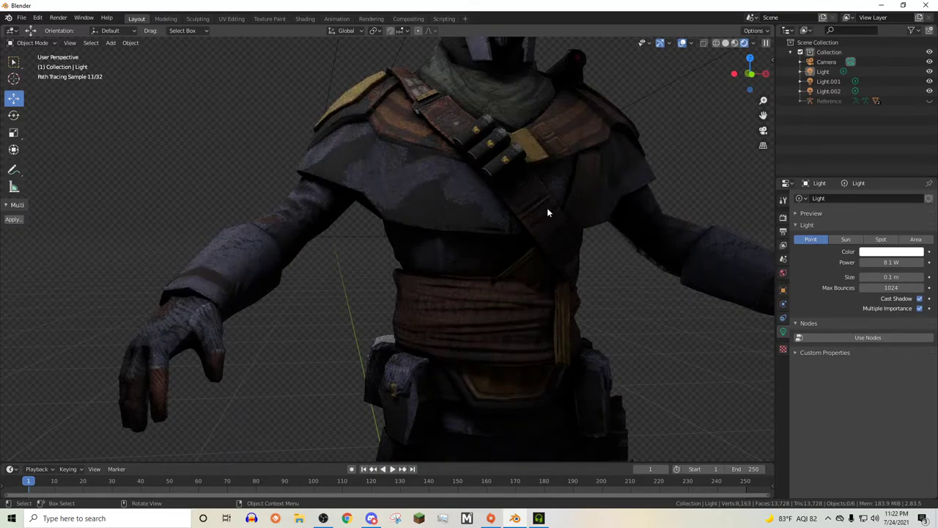
scroll(546, 207, down, 4)
Bring up the character body mesh's Material.004 node setup in the Shading workspace
click(305, 18)
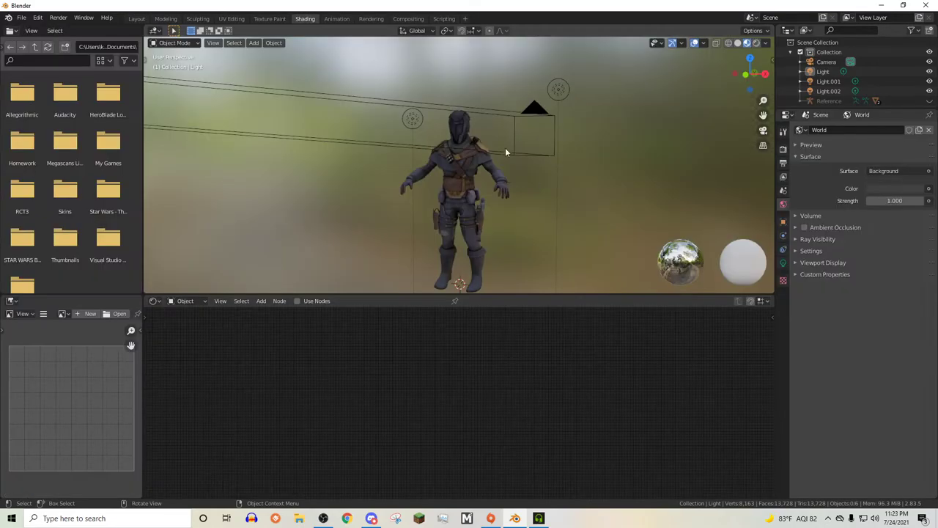
scroll(499, 117, up, 4)
click(484, 141)
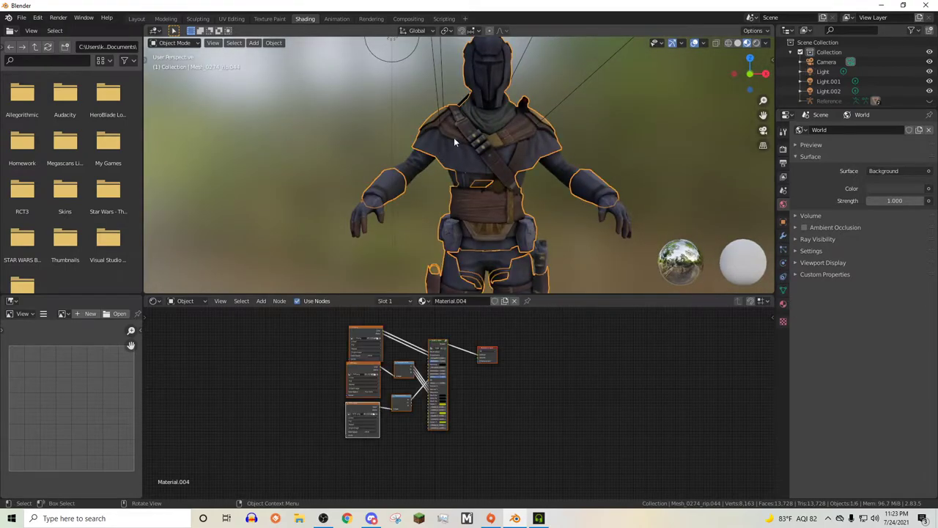
scroll(396, 345, up, 6)
middle_drag(375, 317, 404, 353)
scroll(435, 445, up, 3)
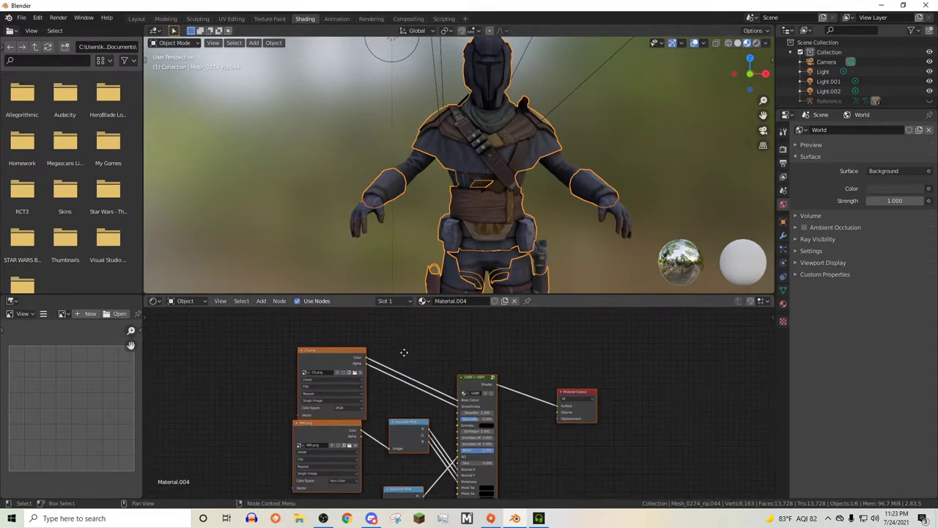
scroll(345, 363, up, 2)
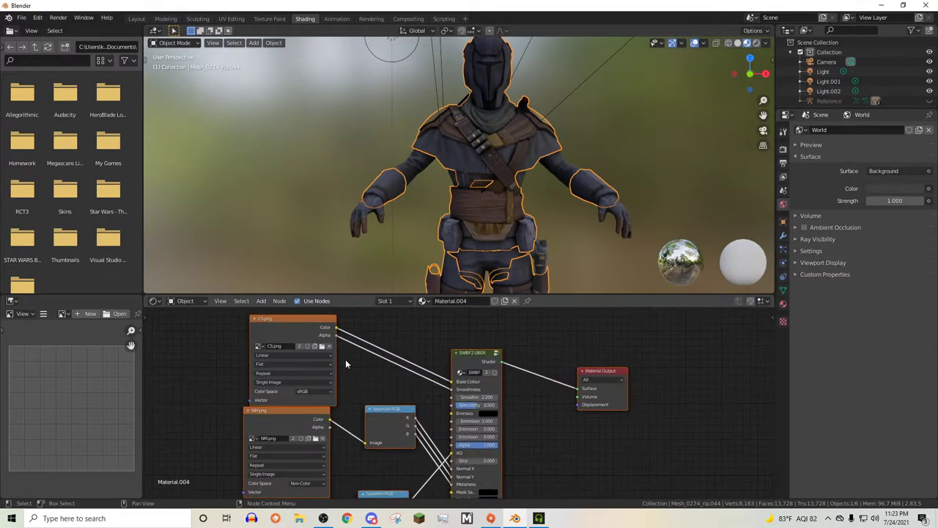
Collapse and duplicate the CS.png image texture node, and disconnect the original from the SWBF2 UBER shader's Base Colour
click(254, 318)
drag(278, 319, 268, 346)
key(ctrl+c)
key(ctrl+v)
drag(452, 382, 396, 378)
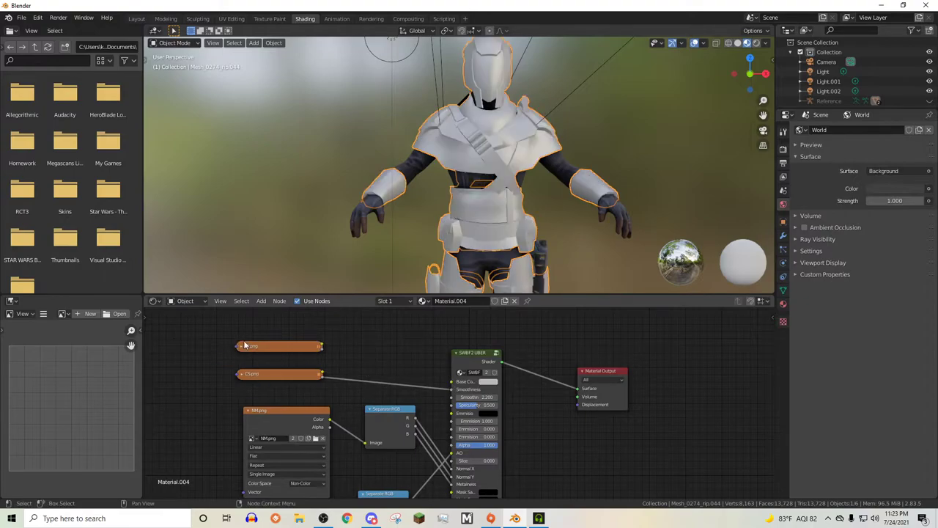
Connect the Color output of the duplicated CS.png texture to the SWBF2 UBER shader's Base Colour input
click(242, 346)
click(309, 375)
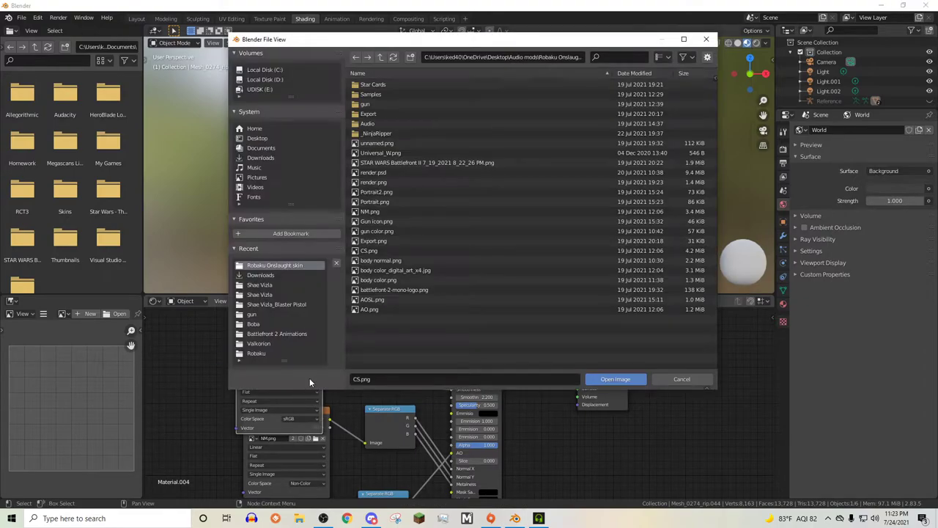
click(673, 380)
drag(323, 355, 459, 384)
click(241, 346)
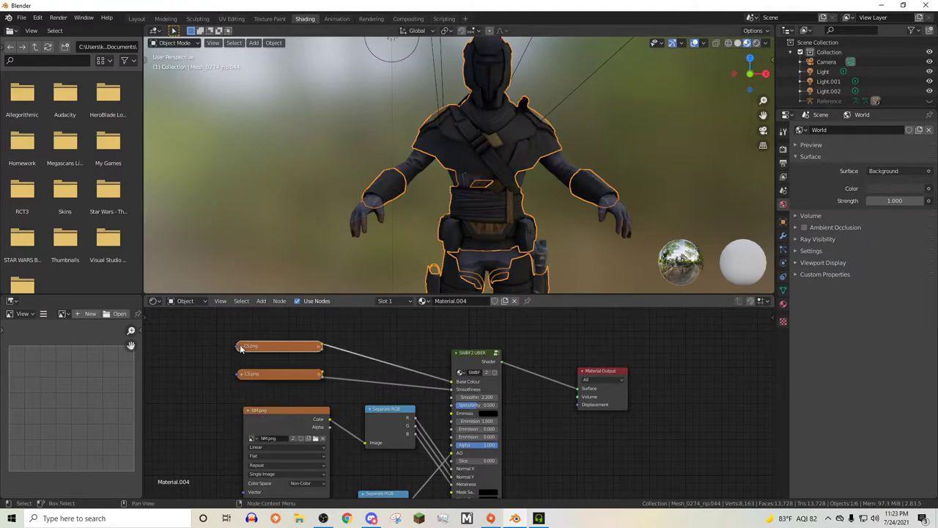
Load body color_digital_art_x4.jpg into the duplicated texture node, then collapse it and place it just above the CS.png node
click(377, 342)
click(758, 42)
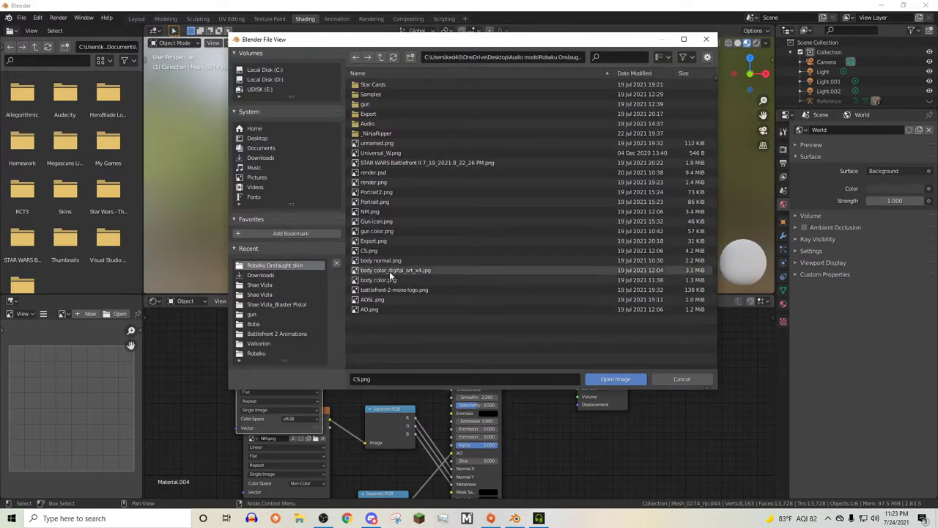
double_click(382, 272)
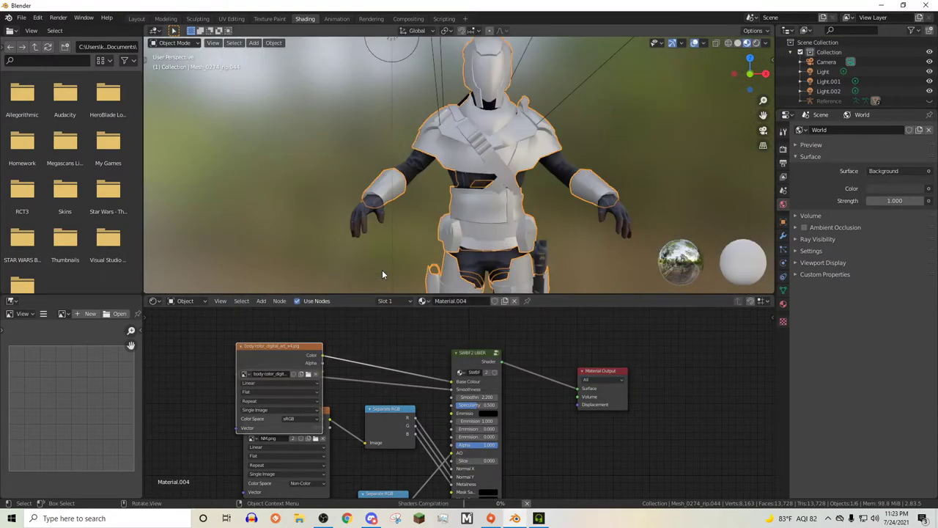
click(243, 347)
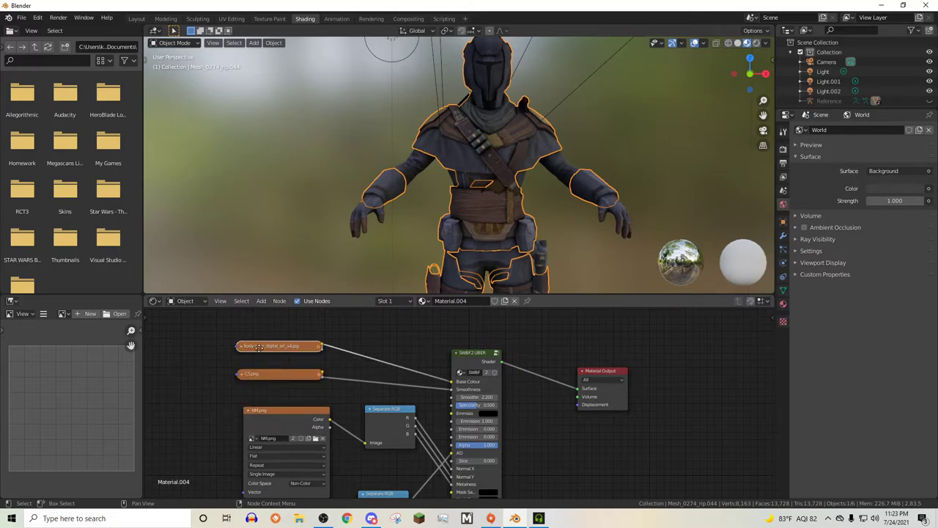
drag(257, 346, 261, 352)
click(257, 357)
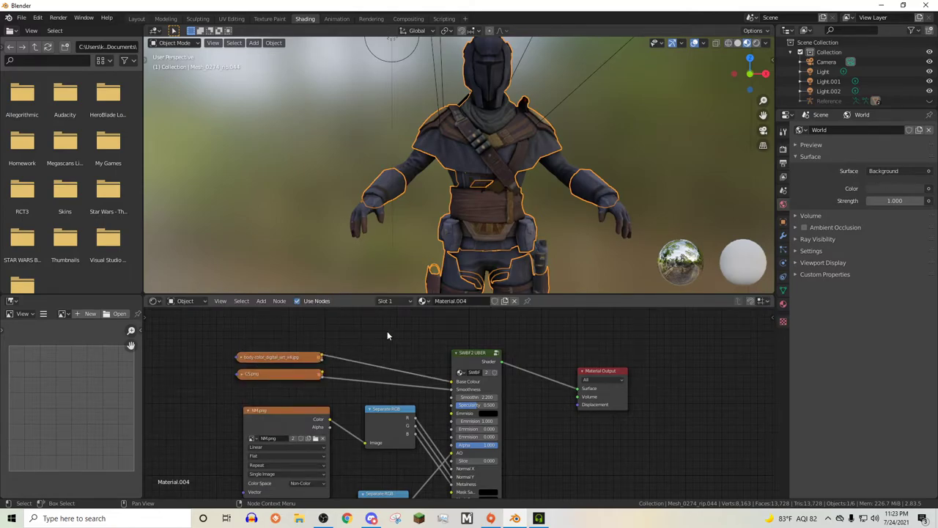
click(290, 357)
drag(289, 357, 297, 355)
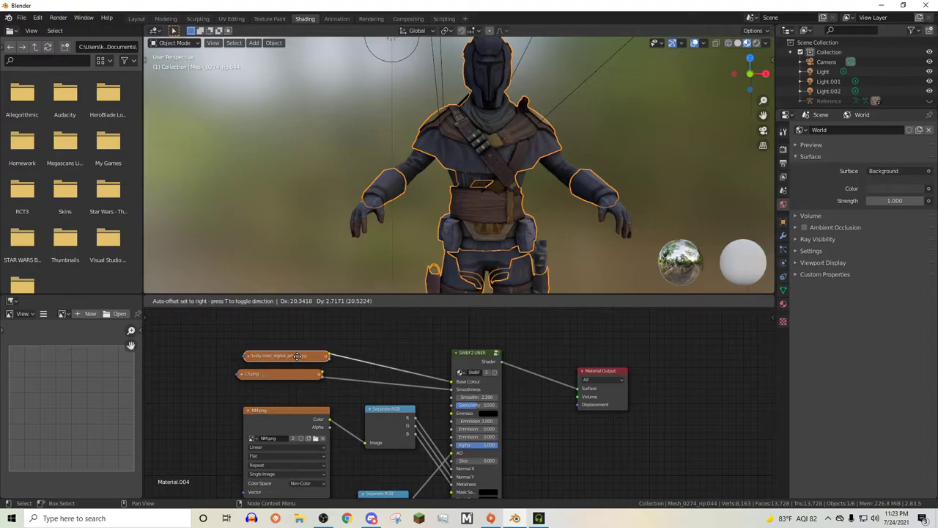
Check the retextured character in rendered shading from a free view in the Layout workspace
click(757, 42)
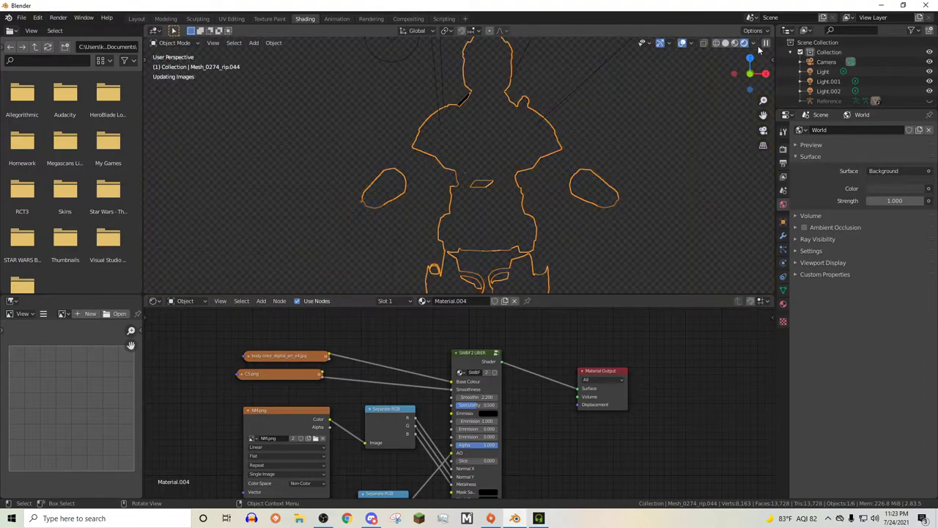
click(692, 150)
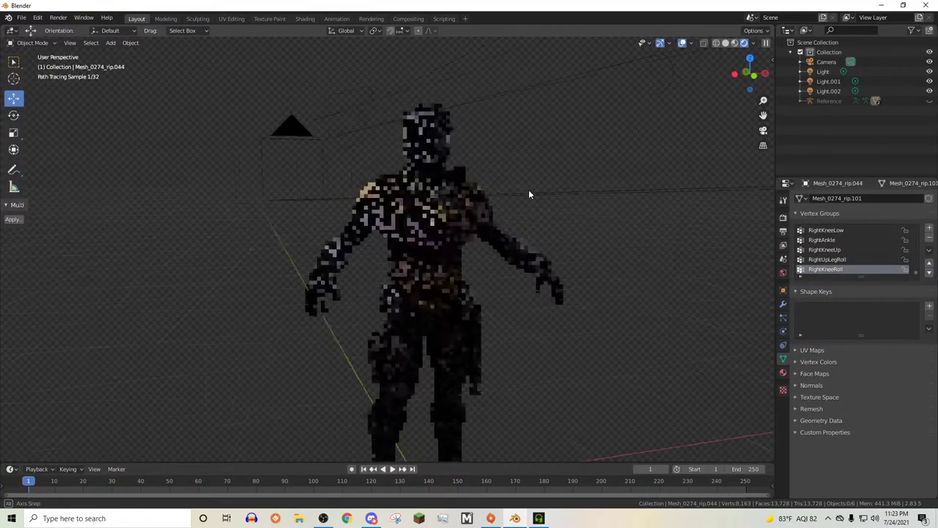
mouse_move(529, 189)
middle_down()
mouse_move(639, 191)
mouse_move(543, 195)
mouse_move(608, 241)
mouse_move(530, 188)
mouse_move(495, 190)
middle_up()
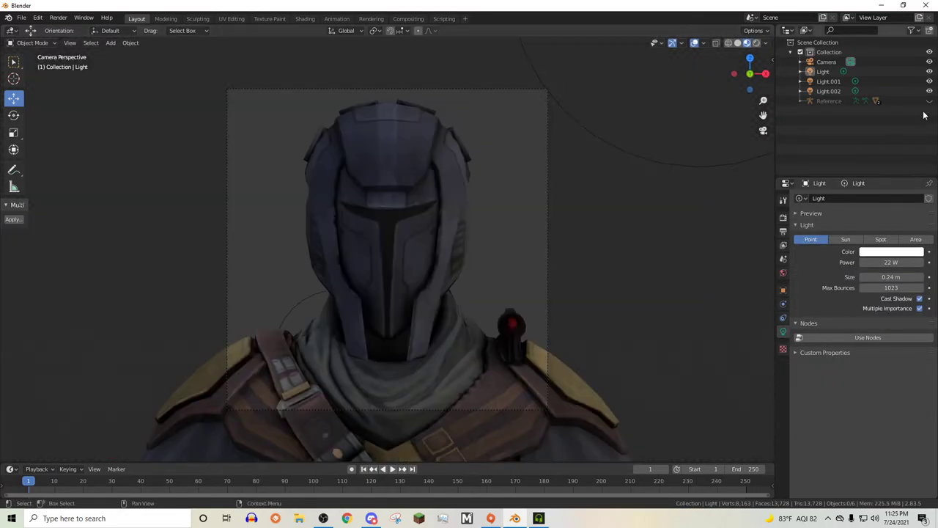
Unhide the Reference armature and set its viewport display to Stick, with In Front enabled
click(928, 101)
scroll(501, 196, down, 3)
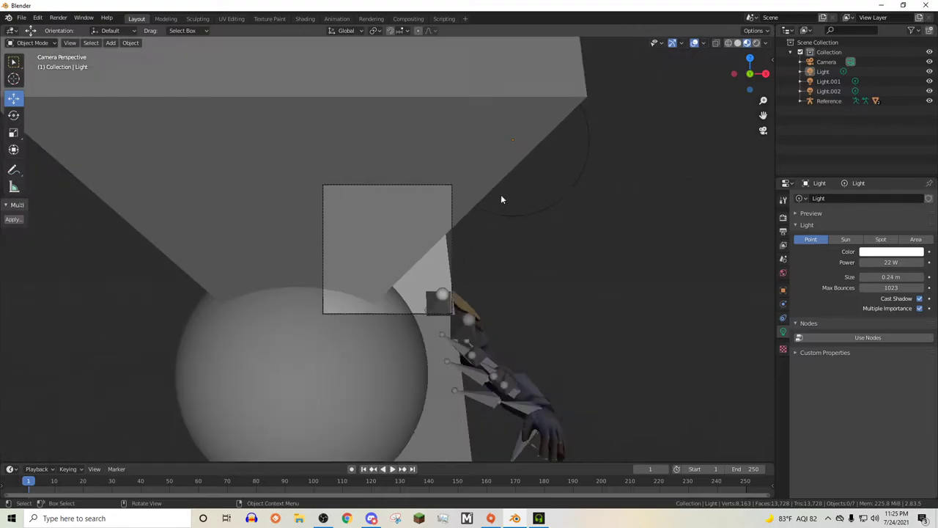
click(445, 173)
click(806, 333)
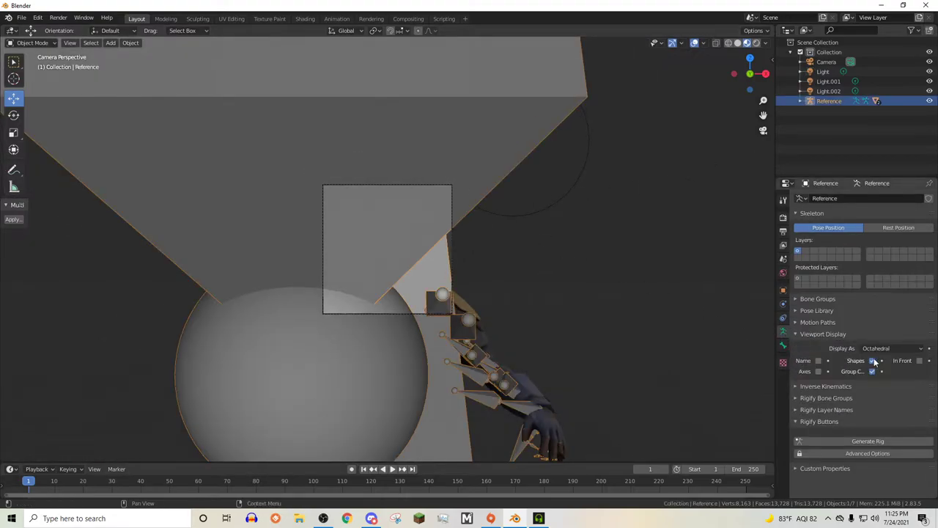
click(883, 348)
click(869, 370)
click(919, 360)
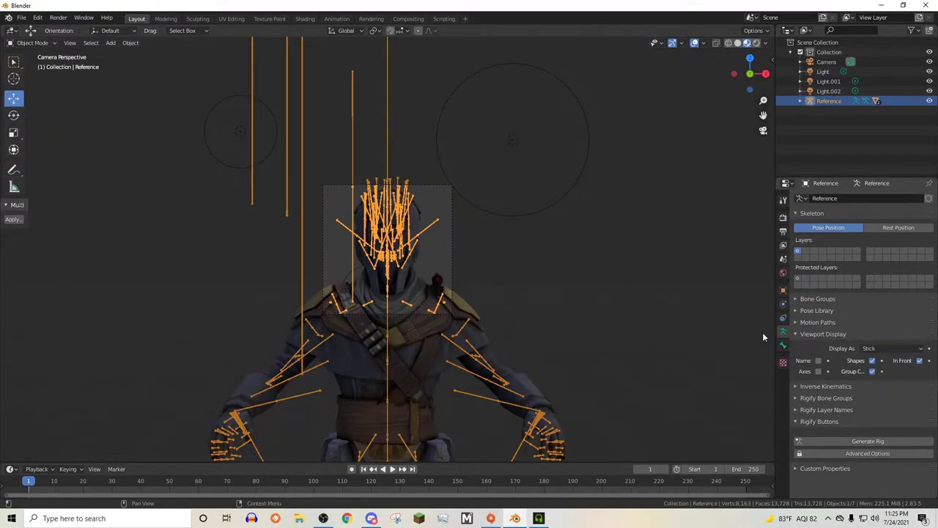
Switch the Reference armature to Pose Mode and rotate the Neck bone slightly to start turning the head
scroll(379, 214, up, 4)
click(30, 42)
click(33, 75)
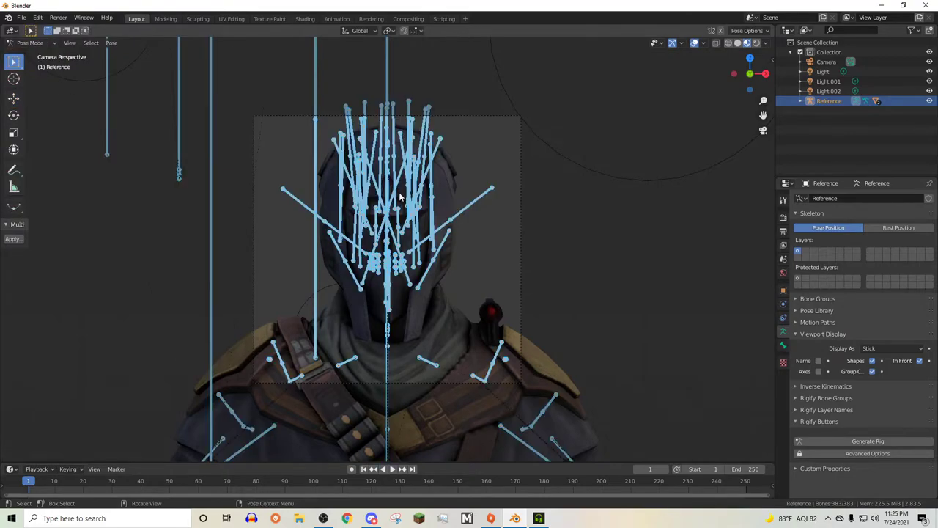
middle_drag(370, 216, 398, 214)
scroll(398, 213, up, 5)
scroll(447, 329, down, 2)
middle_drag(406, 364, 374, 367)
click(389, 326)
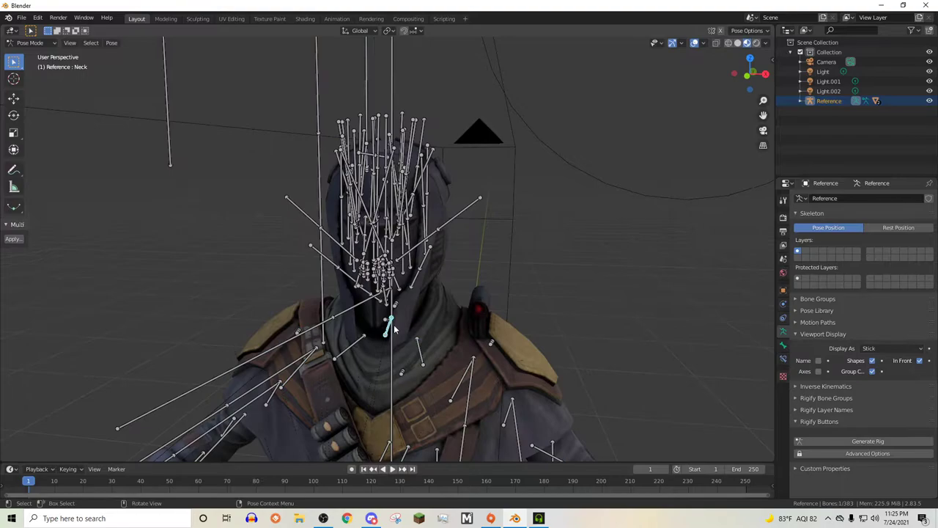
middle_drag(396, 326, 80, 132)
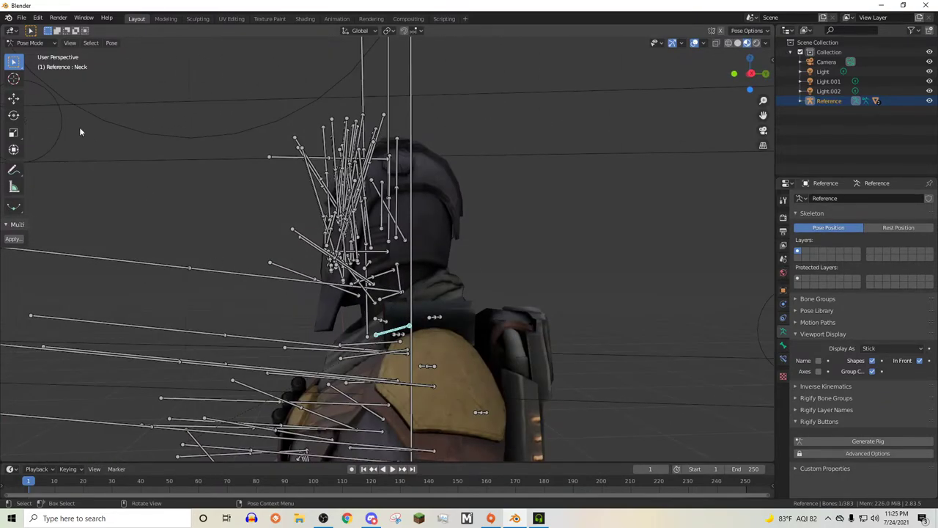
click(13, 115)
drag(400, 330, 408, 342)
Rotate the Head bone so the helmet faces toward the character's right, and return to the camera view
middle_drag(410, 342, 529, 341)
scroll(447, 322, up, 3)
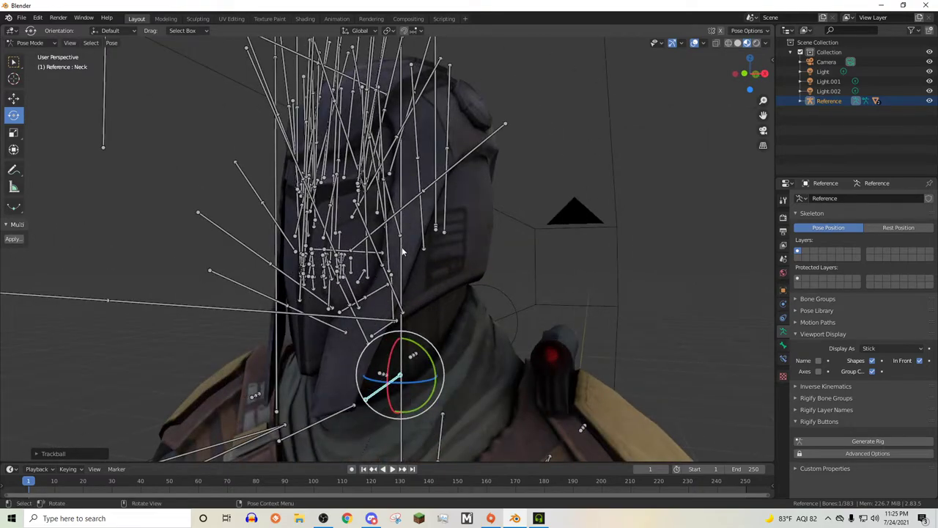
click(345, 252)
middle_drag(355, 253, 411, 292)
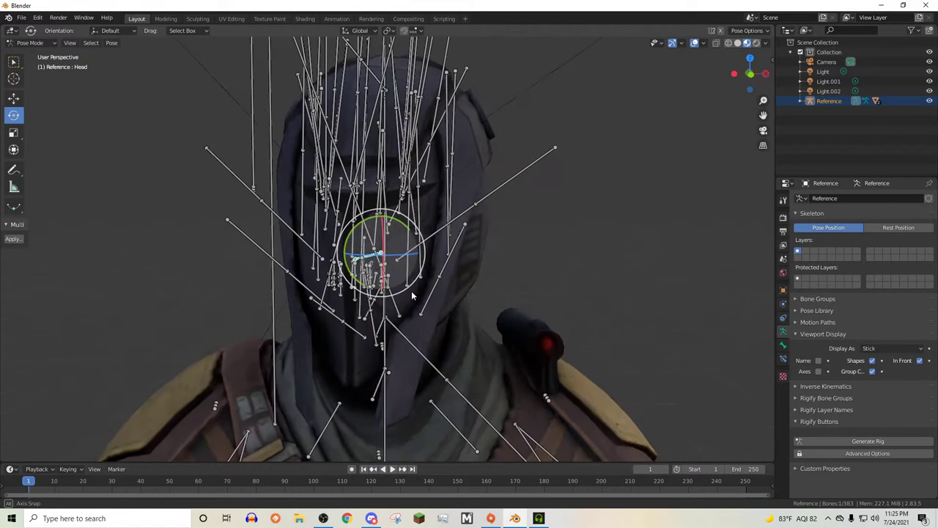
mouse_move(366, 266)
mouse_down()
mouse_move(379, 264)
mouse_move(360, 275)
mouse_up()
click(649, 268)
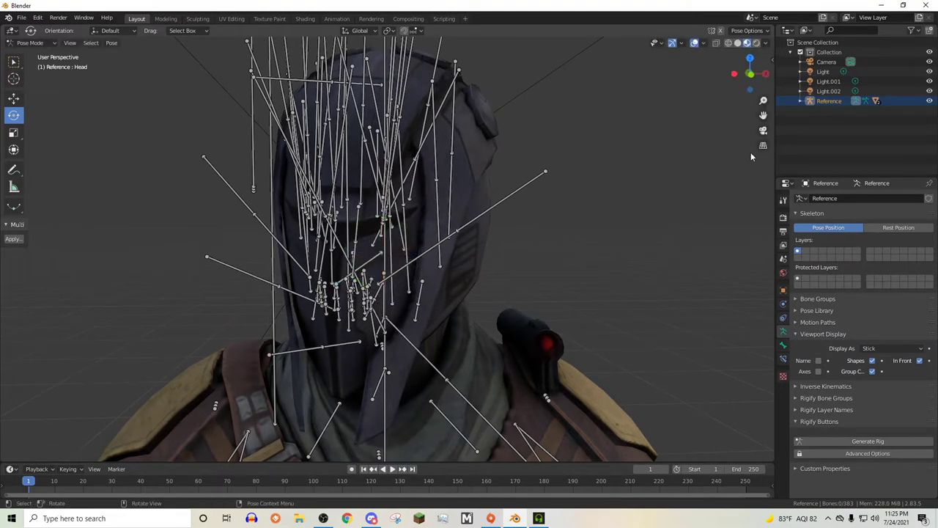
click(763, 131)
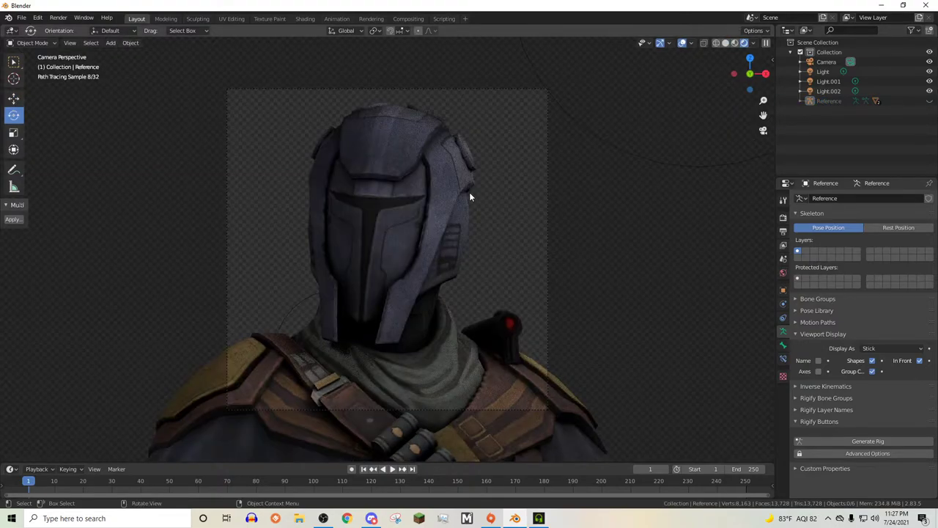
Render a still image of the posed character through the camera and move the render window over the viewport
click(469, 192)
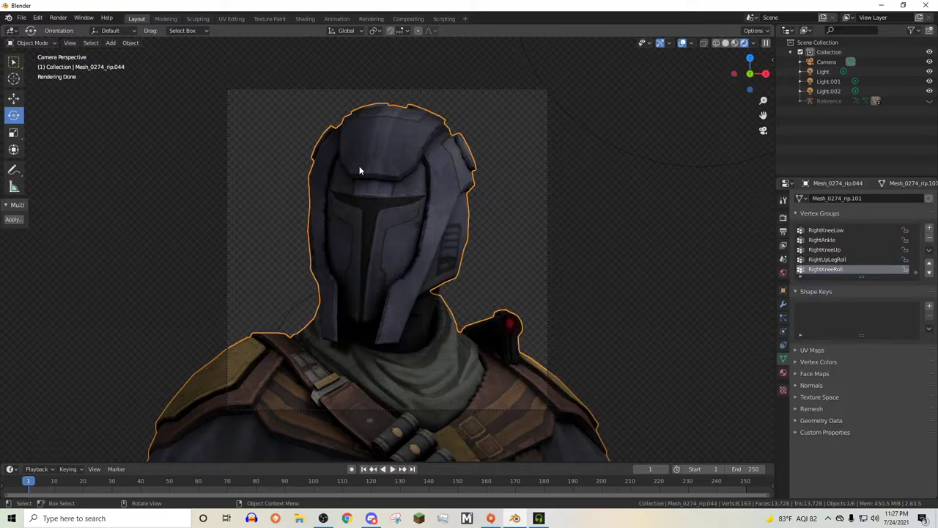
click(58, 19)
click(65, 28)
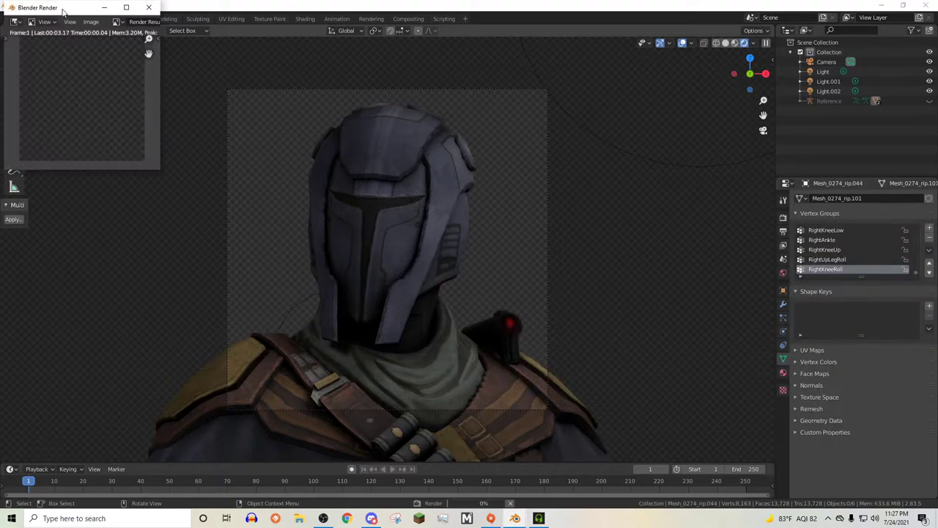
drag(66, 10, 318, 118)
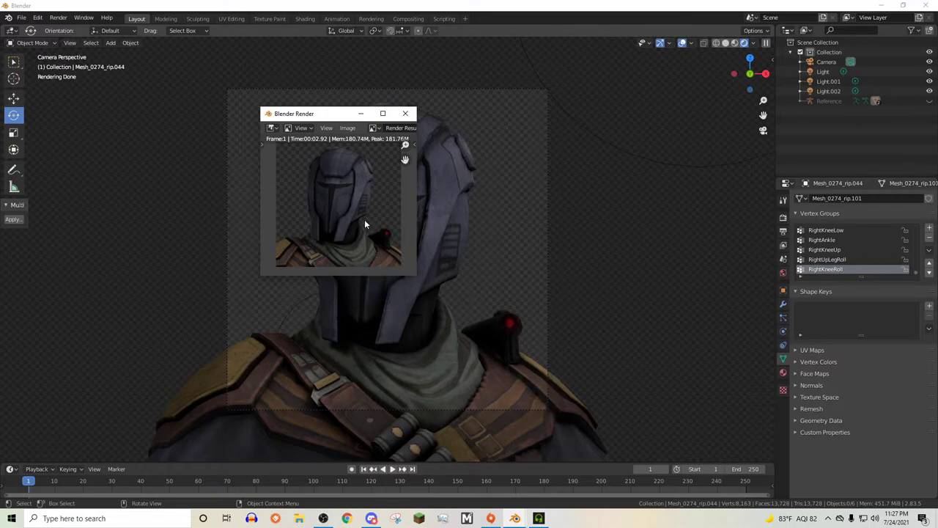
Save the rendered image as Portrait3.png in the Robaku Onslaught skin folder, as PNG with RGBA color
click(348, 128)
click(339, 198)
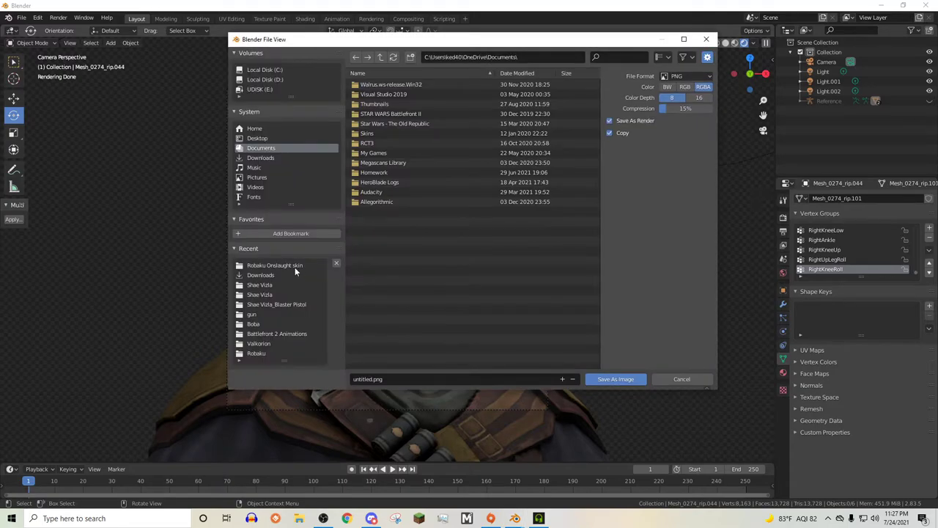
click(289, 265)
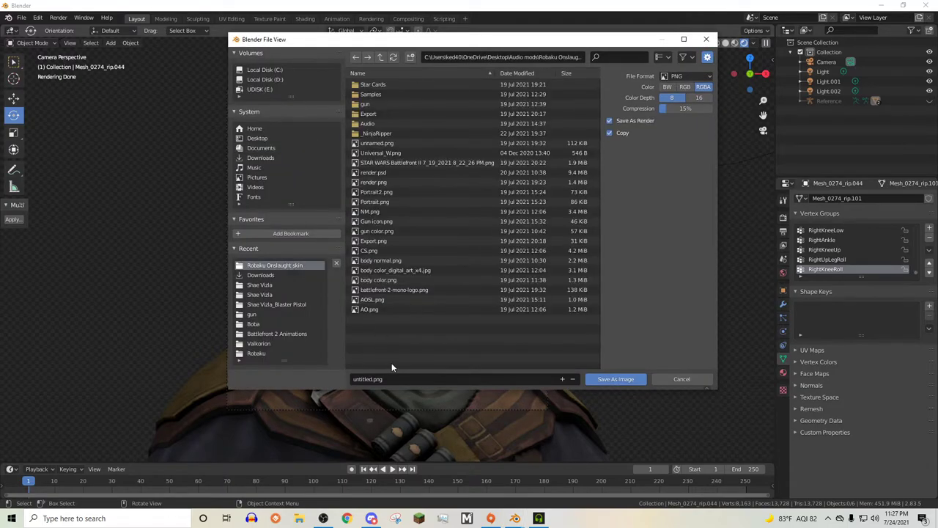
click(371, 379)
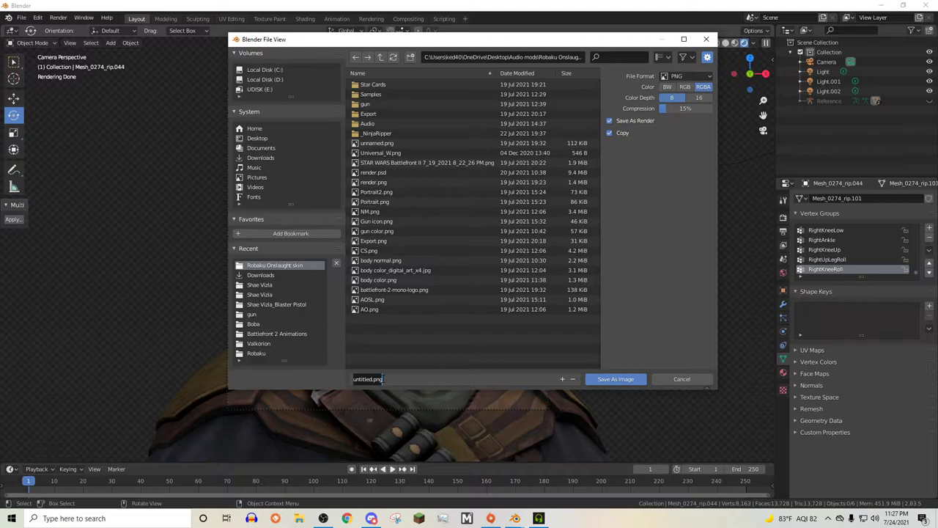
text(Portrait3)
click(604, 381)
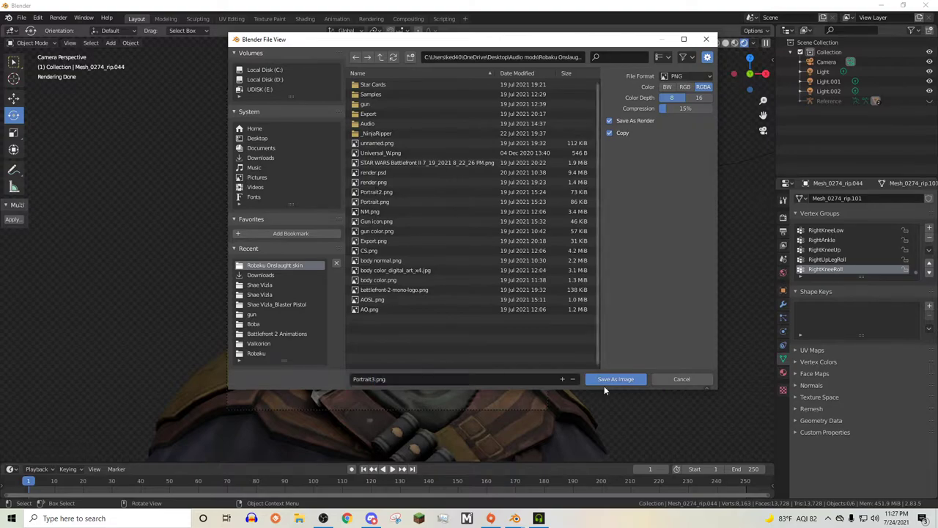
click(604, 381)
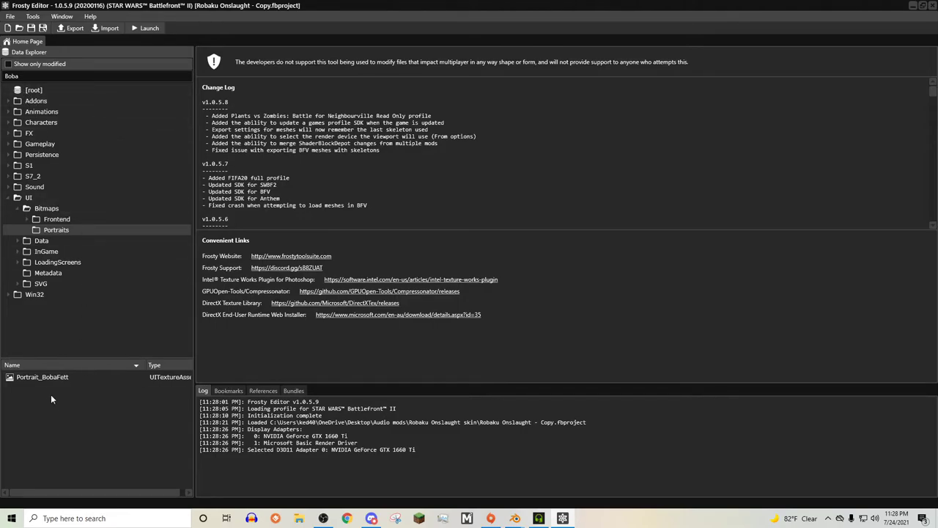
In Frosty Editor, open the Portrait_BobaFett texture asset from the UI/Bitmaps/Portraits folder
double_click(40, 378)
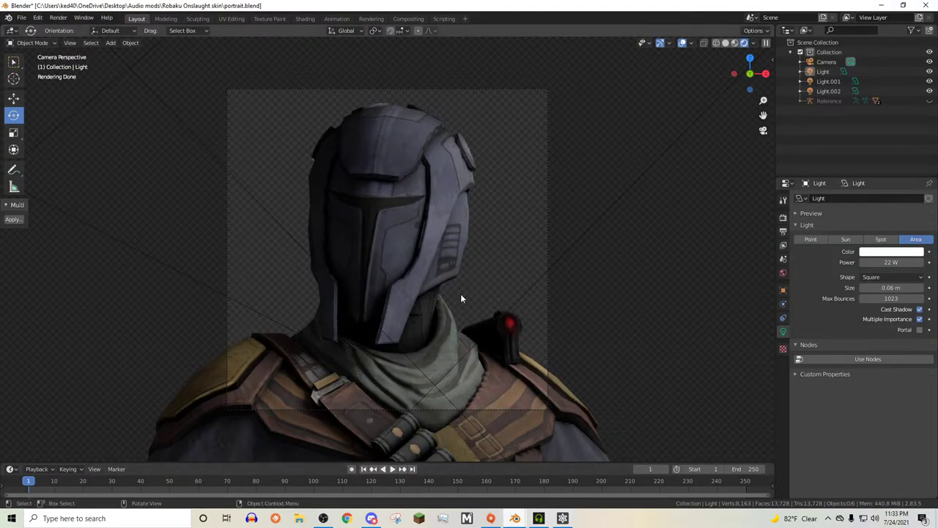
scroll(451, 297, down, 5)
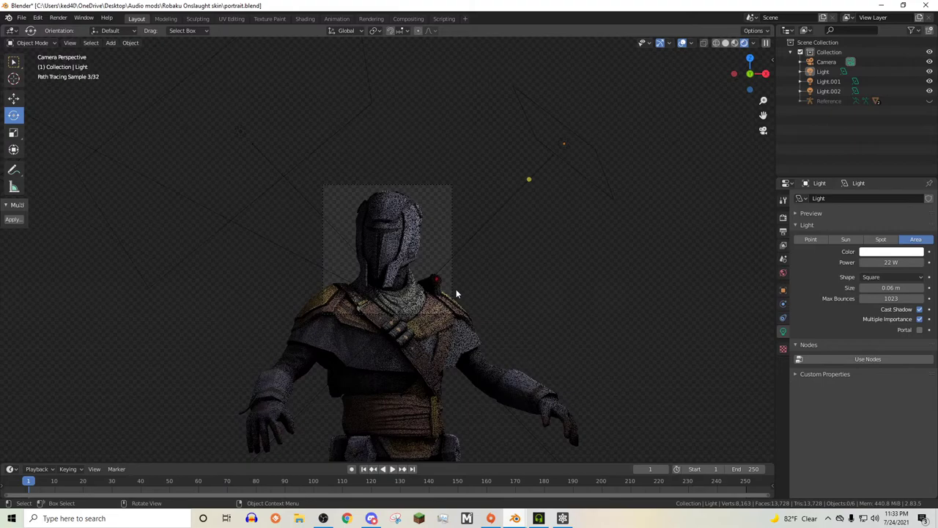
click(581, 168)
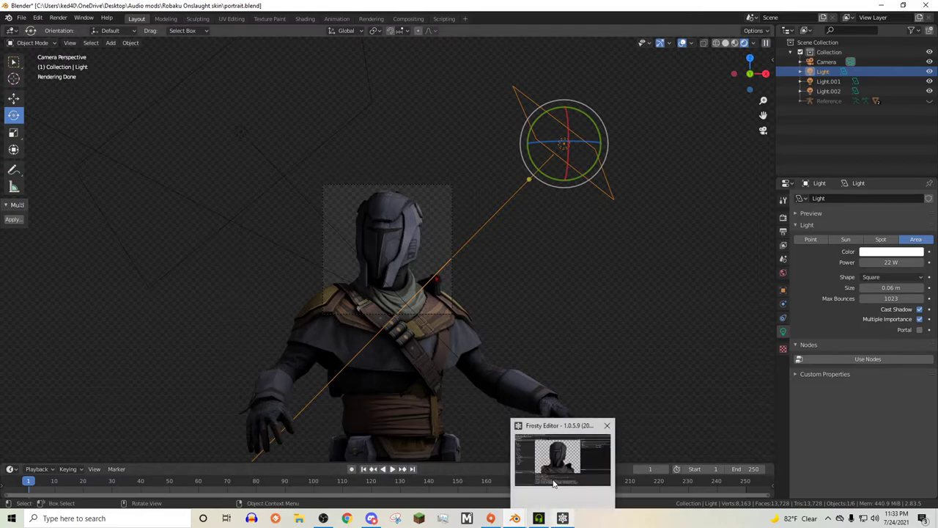
click(537, 460)
key(alt+Tab)
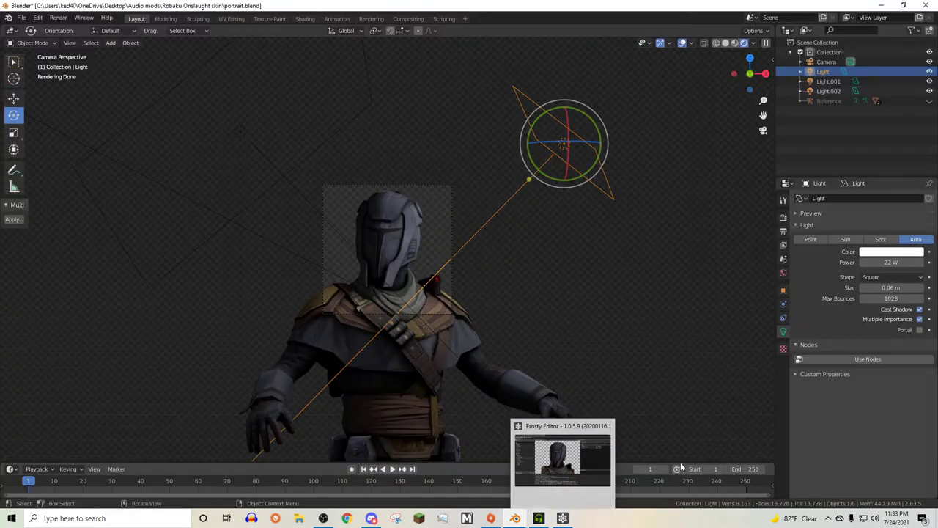
key(super+d)
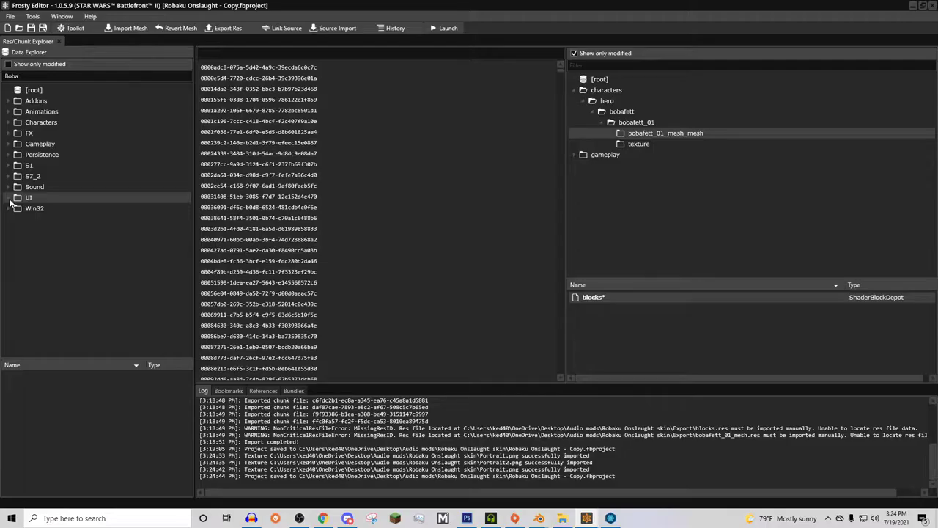
In Frosty Editor, browse to the UI/SVG/Customize/Heroes/BobaFett folder and list its Abilities assets
click(11, 198)
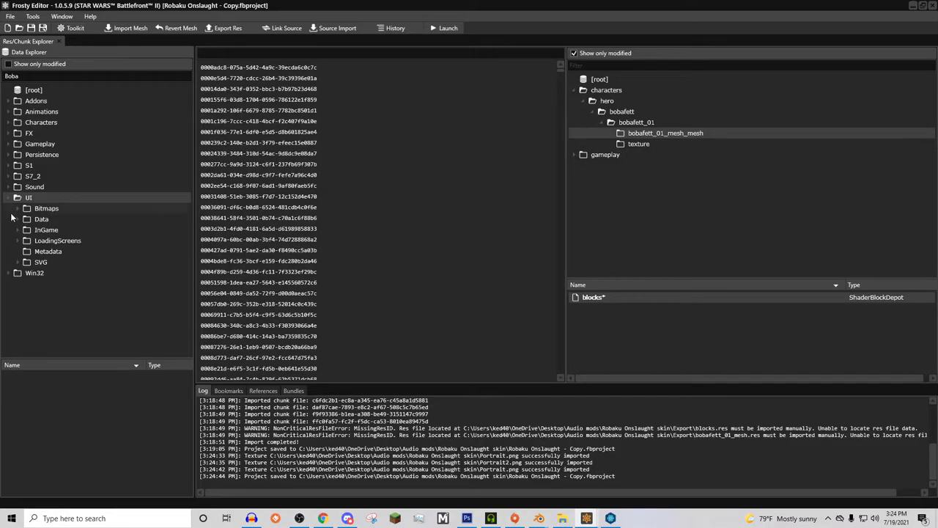
click(20, 262)
click(36, 272)
click(45, 283)
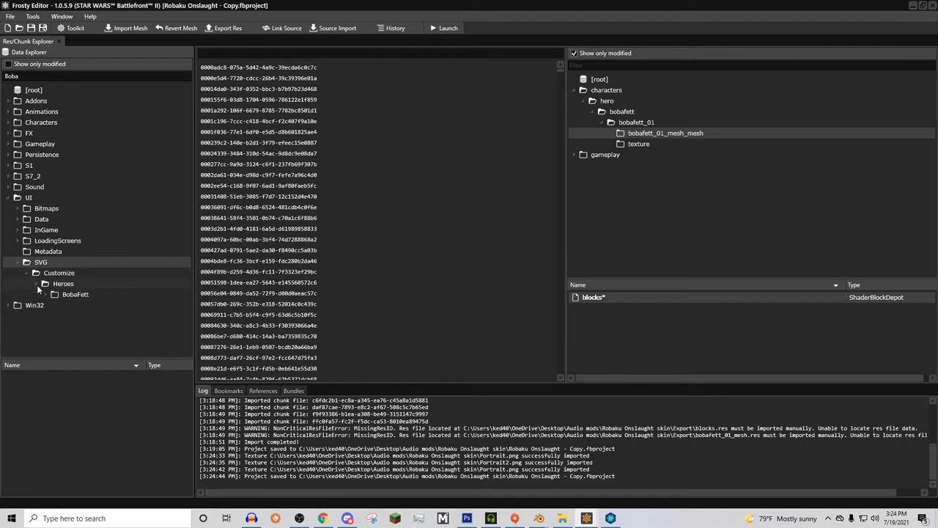
click(55, 294)
click(83, 305)
scroll(91, 312, down, 1)
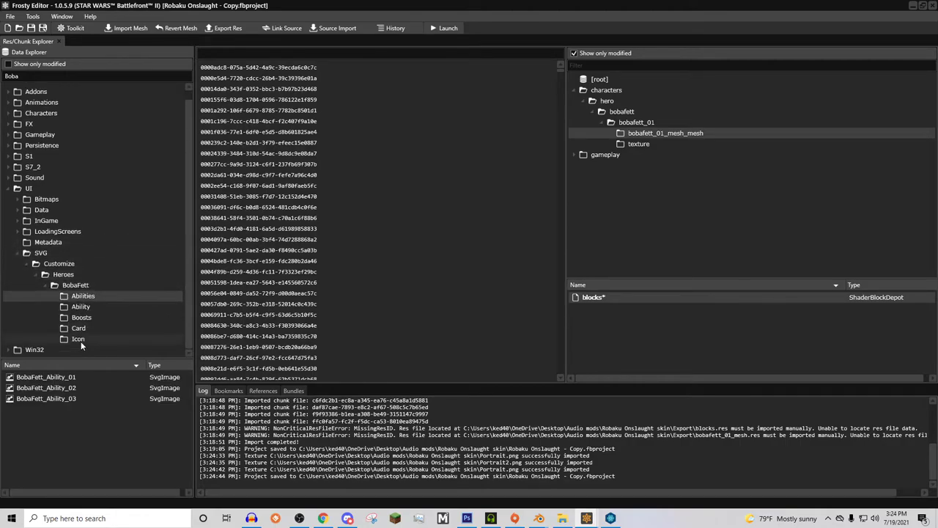
Preview the BobaFettIcon SVG from the BobaFett Icon folder and close it
click(81, 339)
click(79, 328)
click(77, 339)
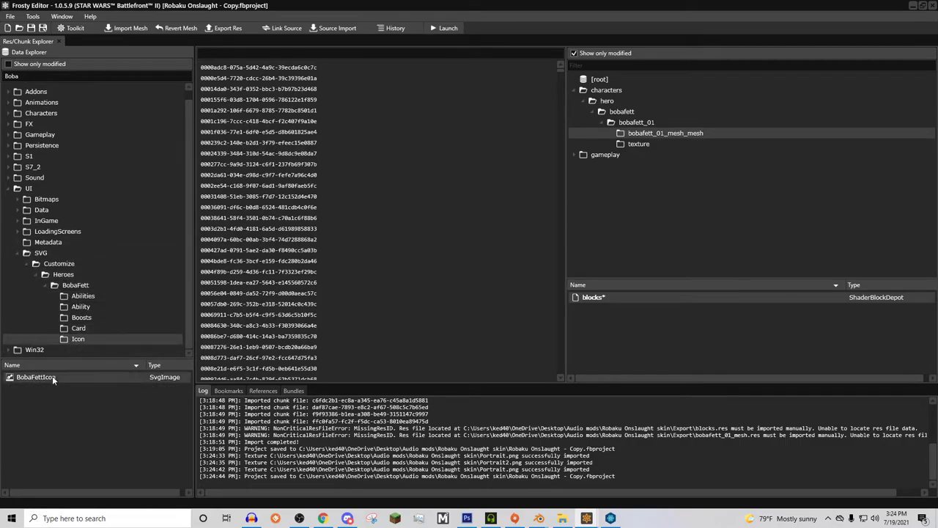
double_click(52, 376)
click(118, 41)
Preview BobaFett_Ability_03, BobaFett_Ability_02 and BobaFett_Ability_01 from the Abilities folder, and close all three assets
click(77, 328)
click(76, 317)
click(78, 306)
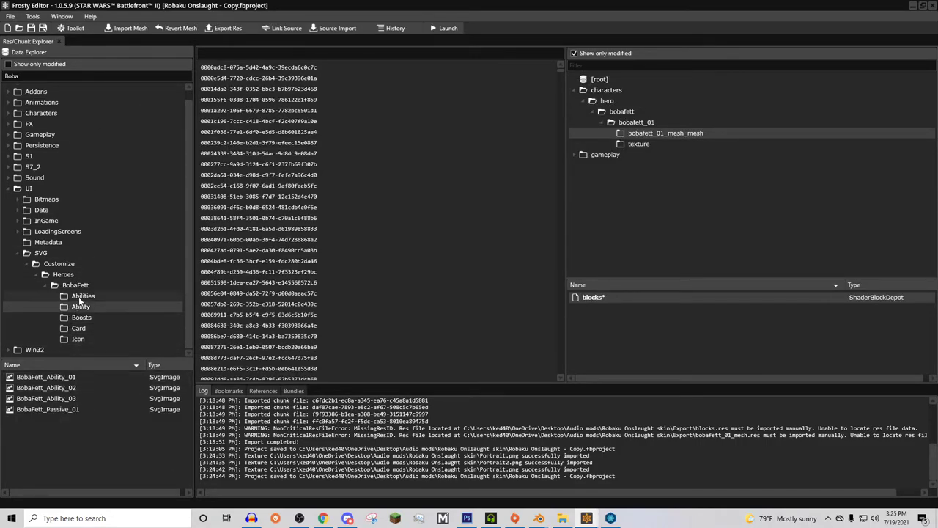
click(79, 296)
double_click(73, 397)
double_click(73, 388)
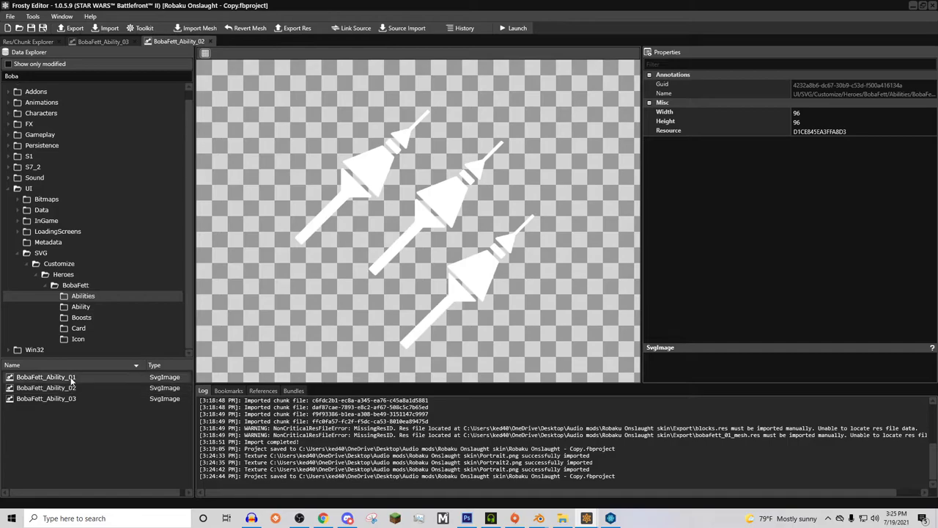
double_click(74, 377)
click(287, 41)
click(212, 41)
click(131, 41)
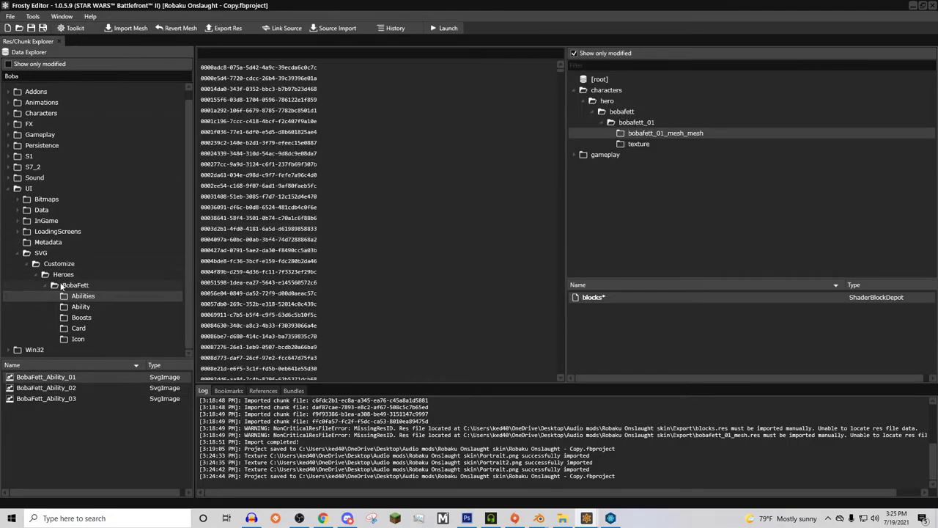
Preview BobaFett_Passive_01 from the Ability folder, close it, and collapse the SVG folder
click(79, 307)
double_click(67, 411)
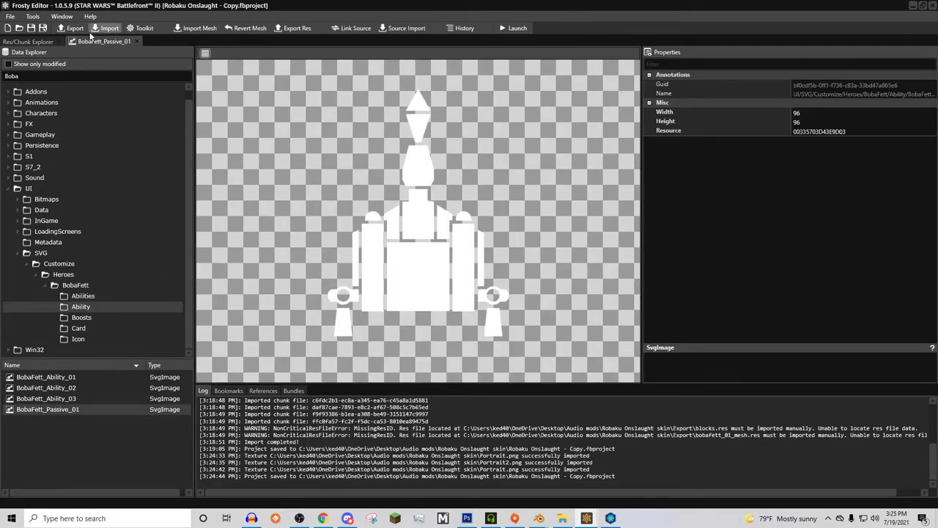
click(137, 41)
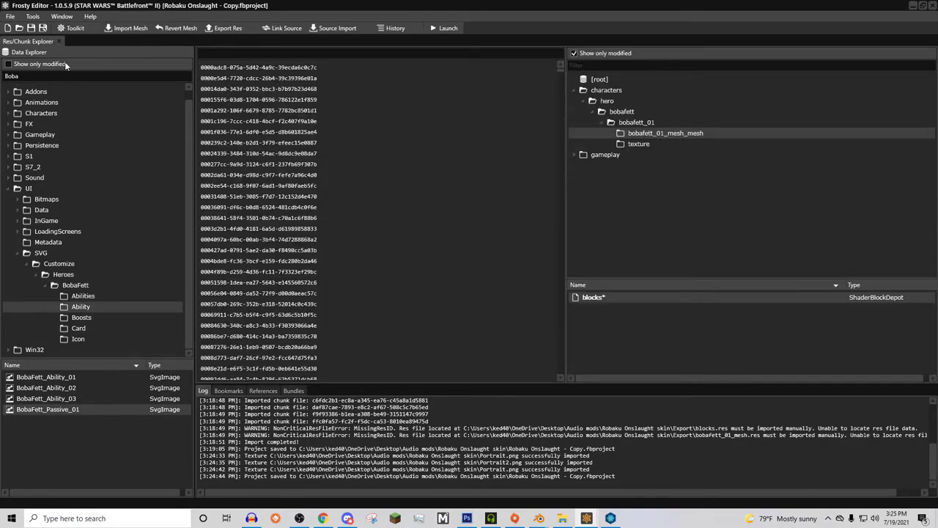
click(45, 286)
click(19, 262)
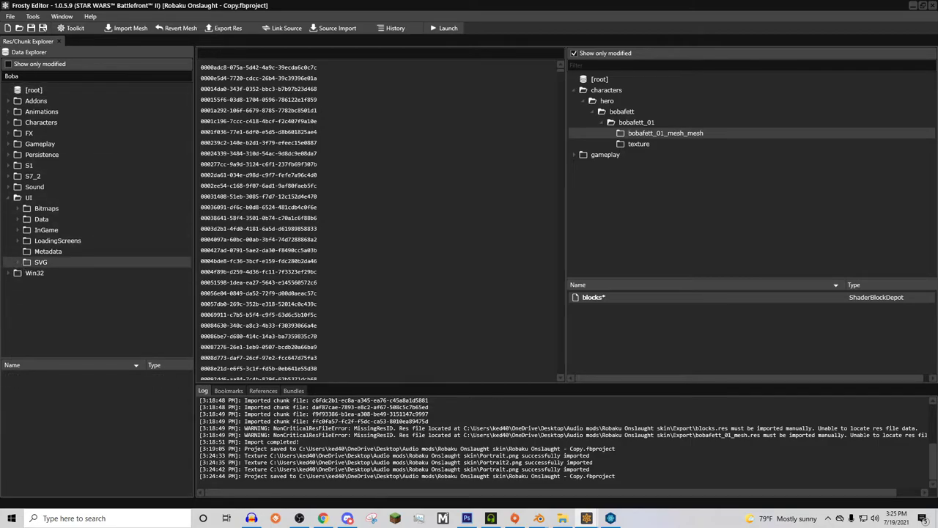
Search the data explorer for EE3, check the S2_2 and S6_2 folders, and change the search to EE-3
key(ctrl+a)
text(EE3)
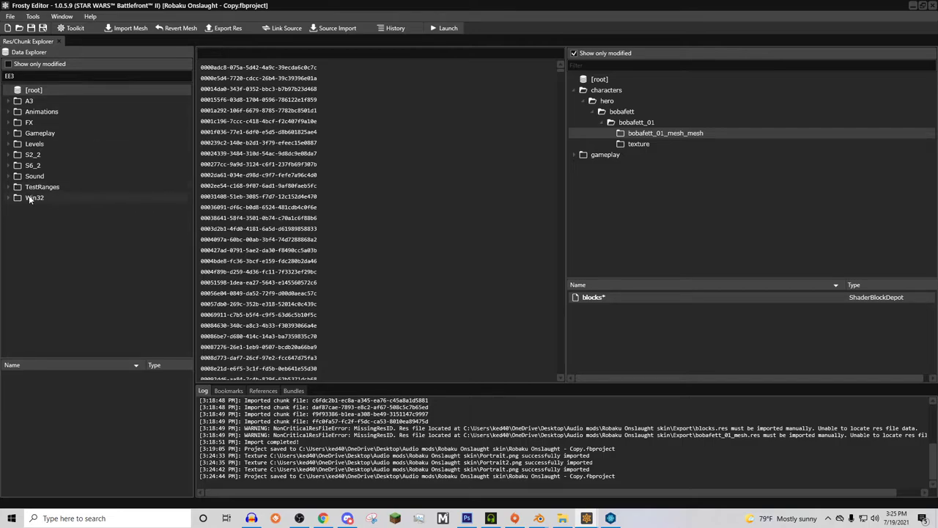
click(10, 165)
click(10, 155)
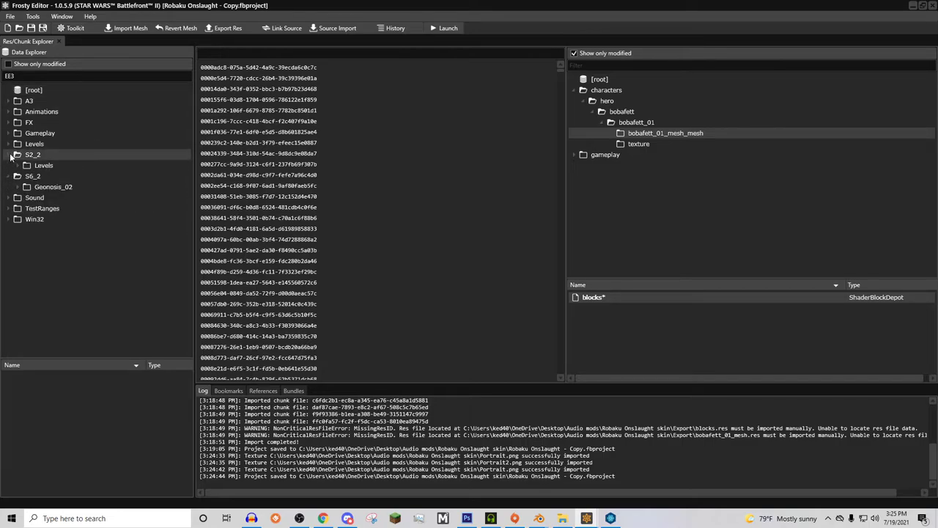
click(8, 156)
click(7, 165)
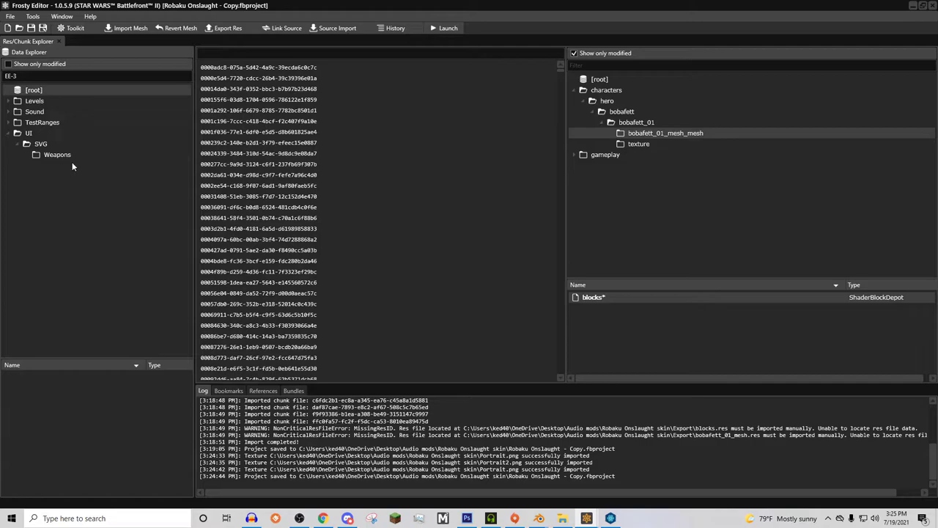
Open the Weapons_EE-3 asset from UI/SVG/Weapons and export it as Weapons_EE-3.svg into the Robaku Onslaught skin folder
click(72, 155)
double_click(74, 377)
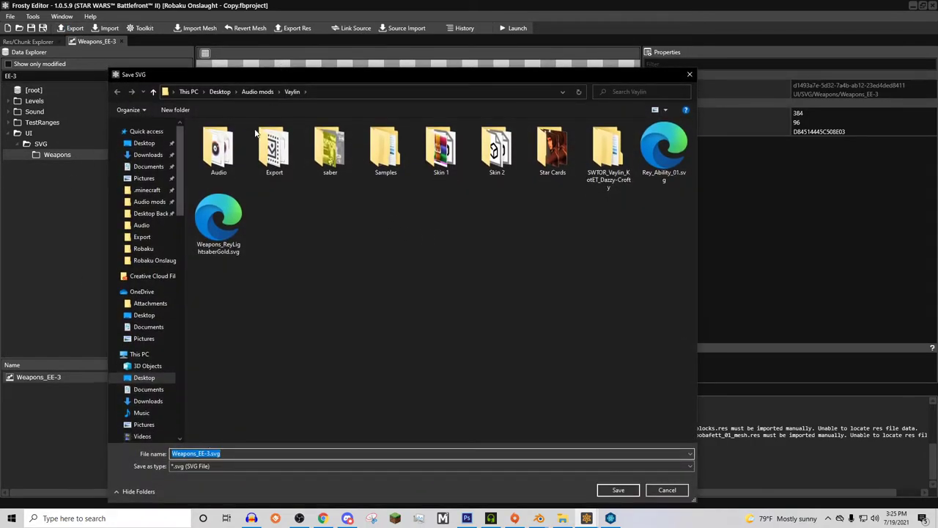
click(145, 250)
click(153, 260)
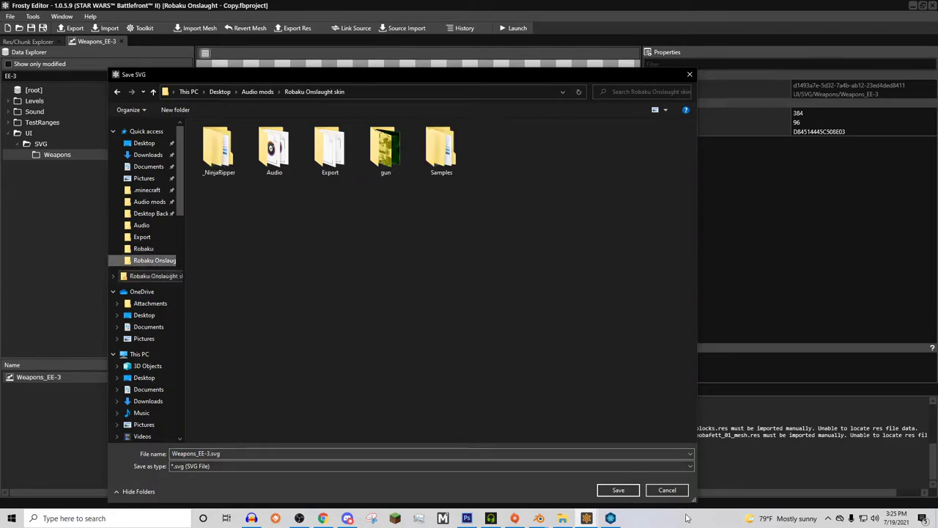
click(620, 489)
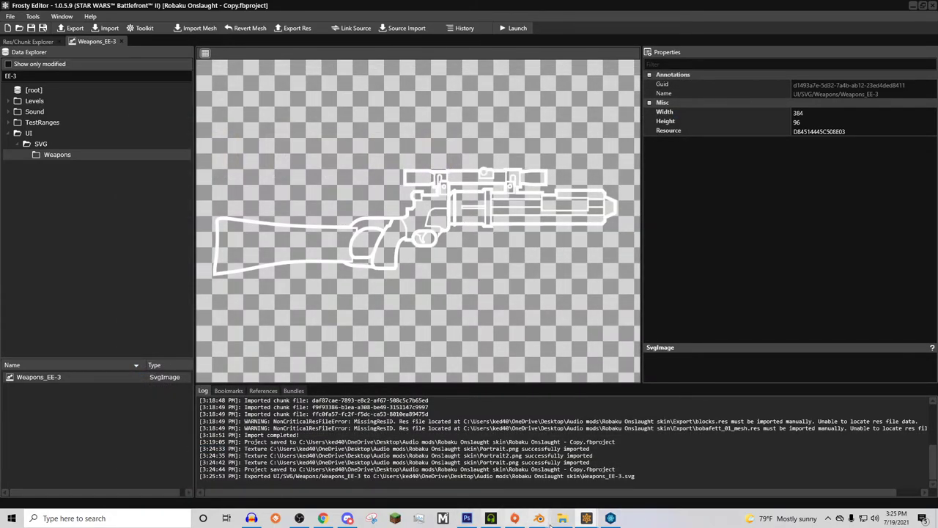
Switch to Blender and show the pistol model in left orthographic view with Material Preview shading
click(539, 518)
alt+middle_drag(469, 259, 504, 254)
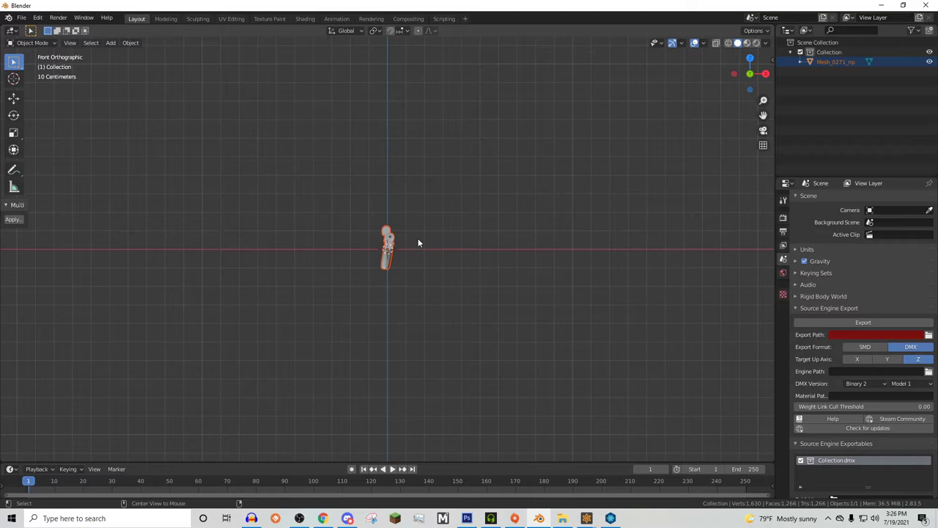
alt+middle_drag(418, 243, 459, 244)
alt+scroll(459, 244, down, 1)
scroll(444, 249, up, 8)
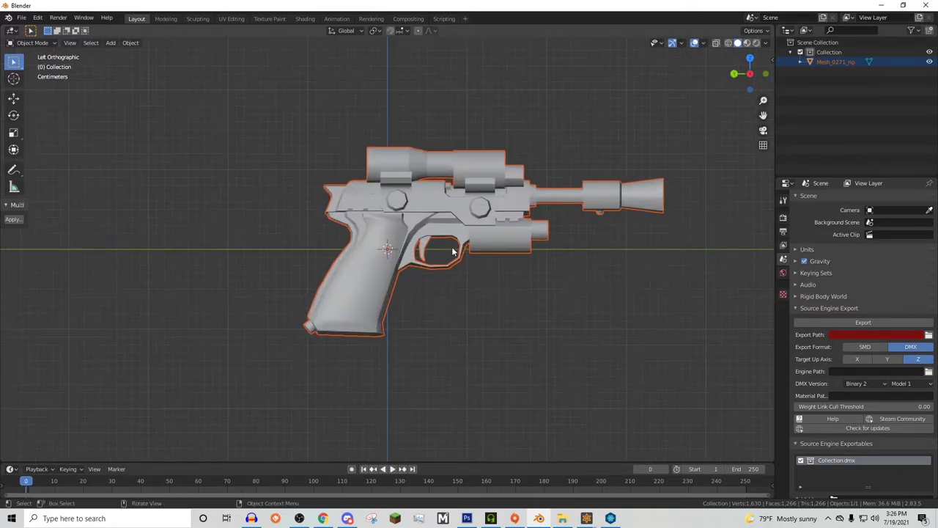
scroll(485, 246, down, 1)
click(747, 43)
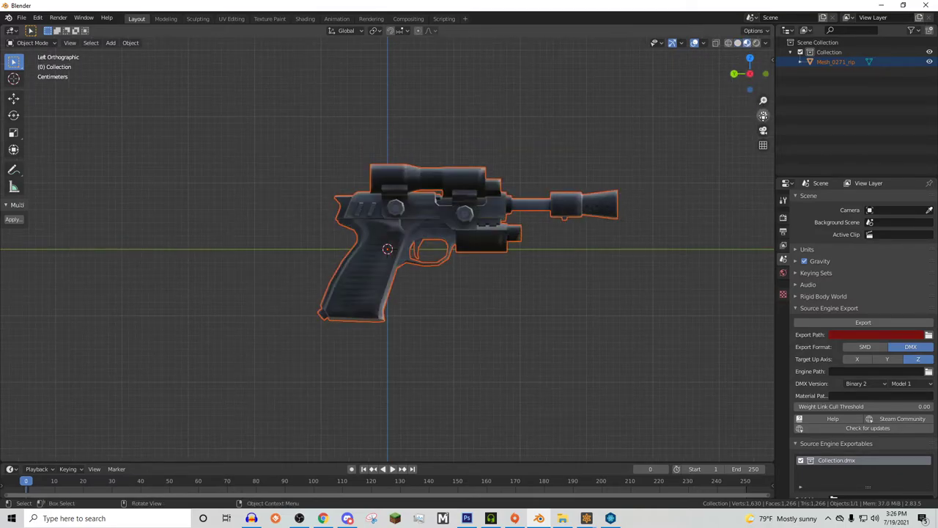
Capture a rectangular screen snip around the whole pistol in the viewport
drag(763, 115, 689, 133)
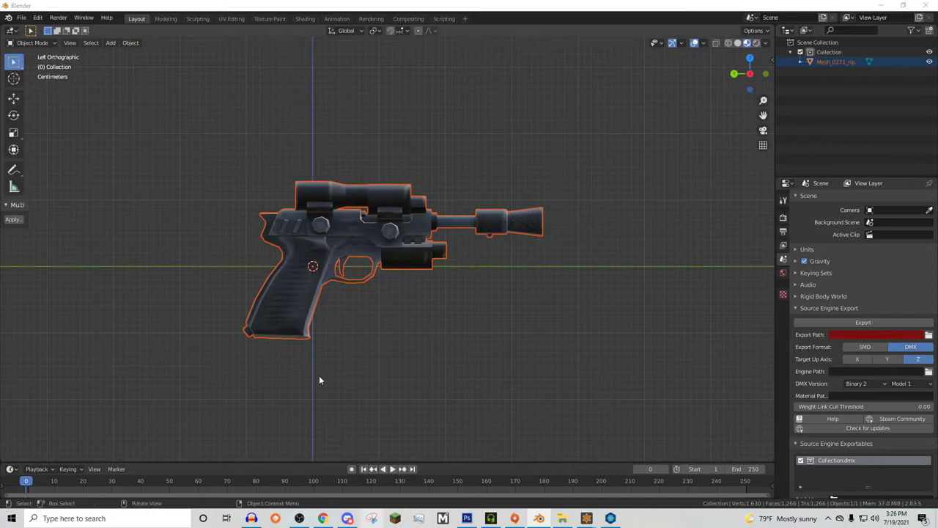
key(super+shift+s)
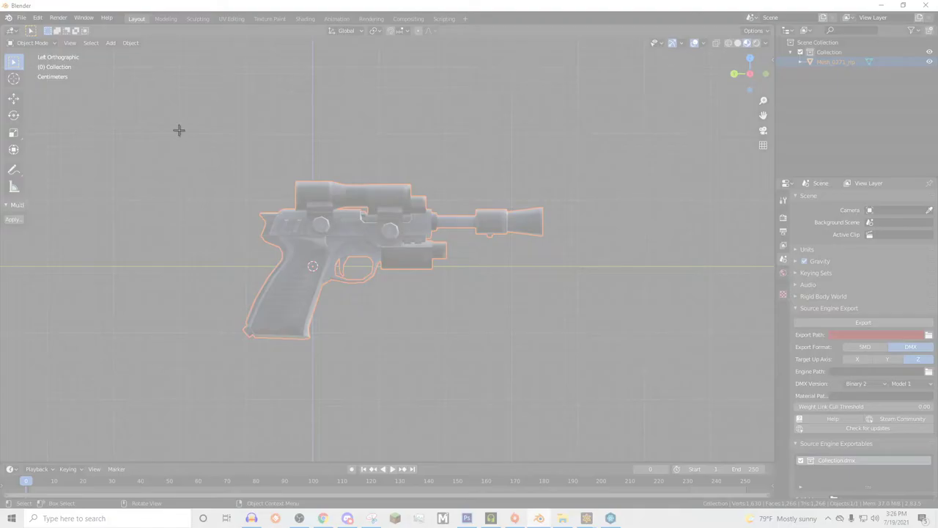
drag(178, 130, 629, 404)
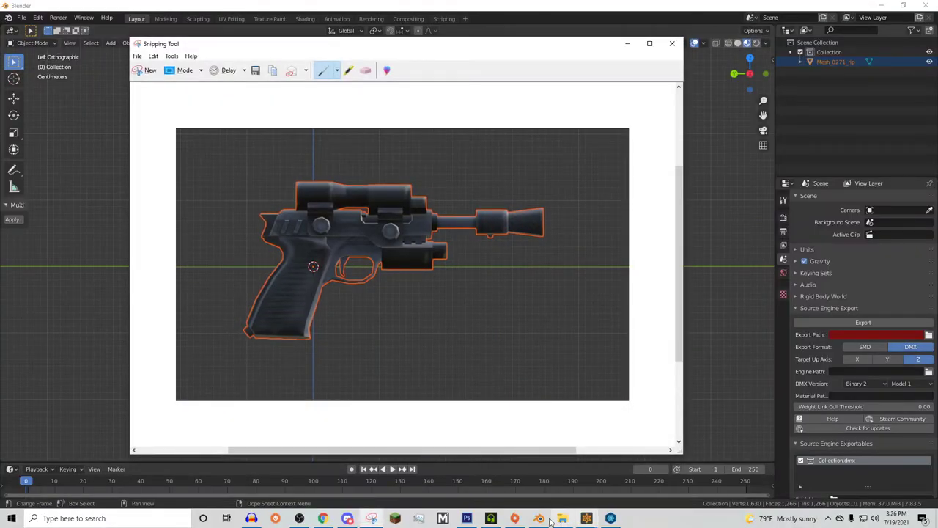
Switch to Photoshop, create a new document at the snip's size, and paste the pistol screenshot into it
click(466, 518)
click(27, 6)
click(33, 17)
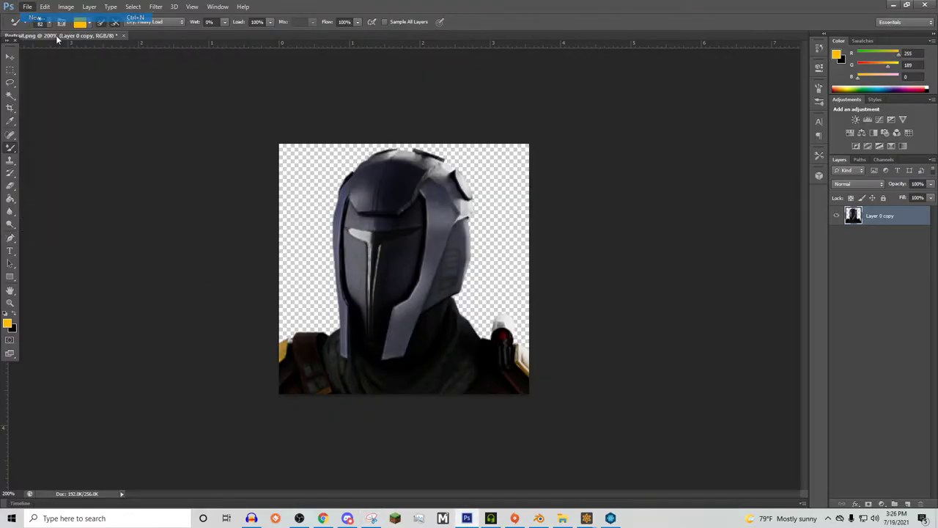
click(567, 135)
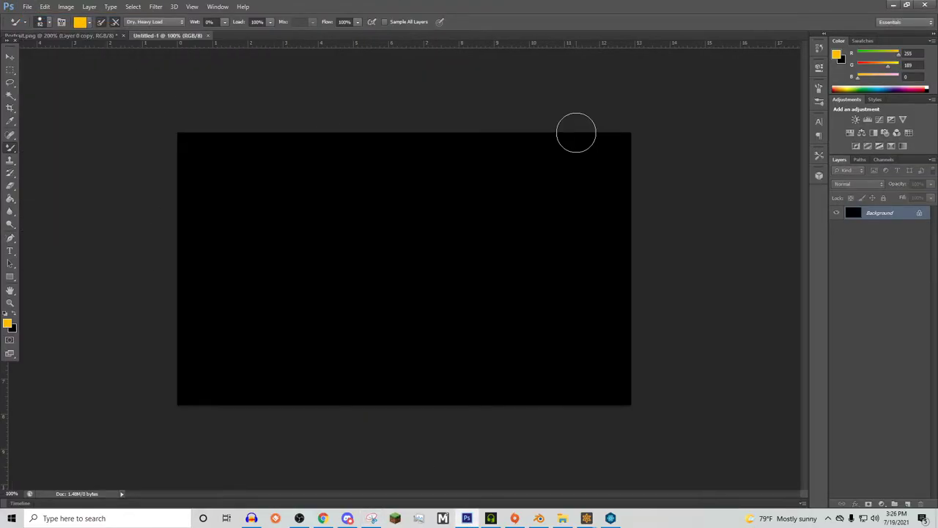
key(ctrl+v)
Choose the Mixer Brush, set its size to 4 px, and make black the foreground color
click(9, 56)
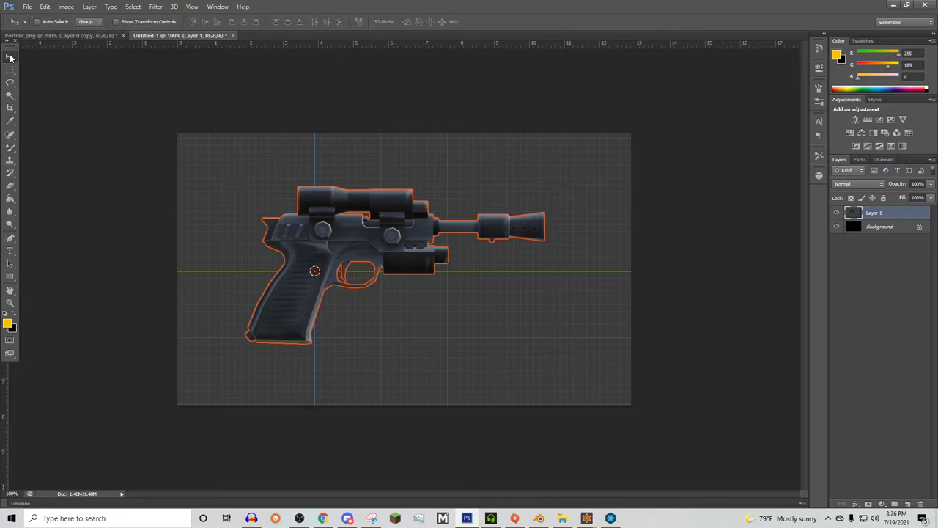
click(9, 150)
click(48, 22)
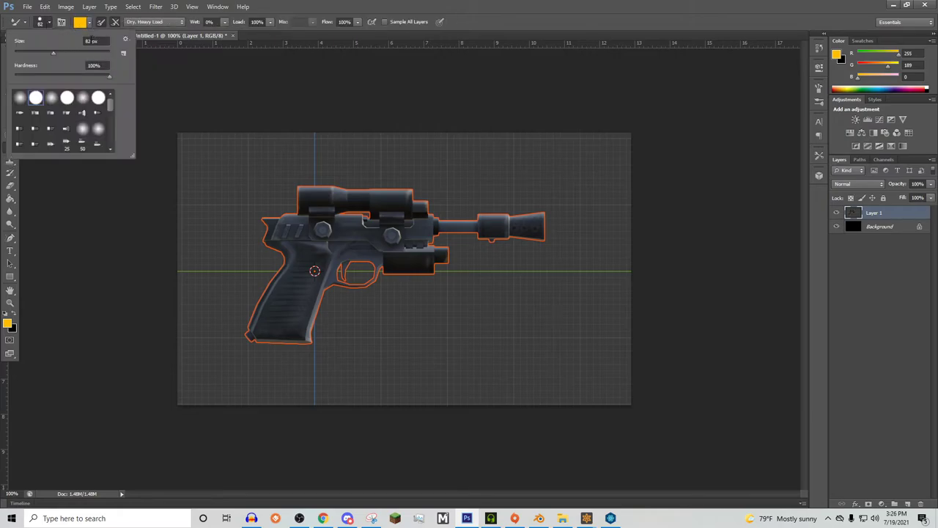
double_click(91, 40)
text(4)
click(16, 318)
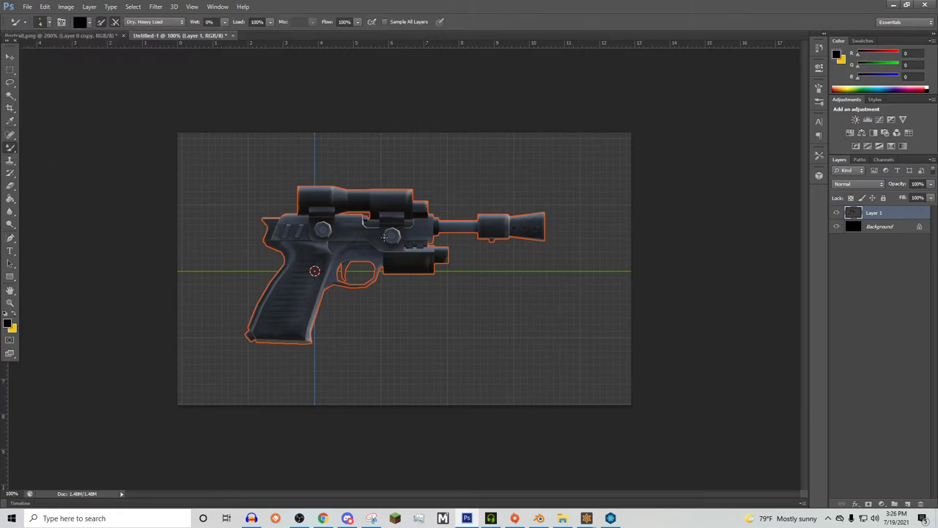
Add a new empty Normal-mode layer above the pistol screenshot for tracing its outline
click(931, 160)
click(880, 168)
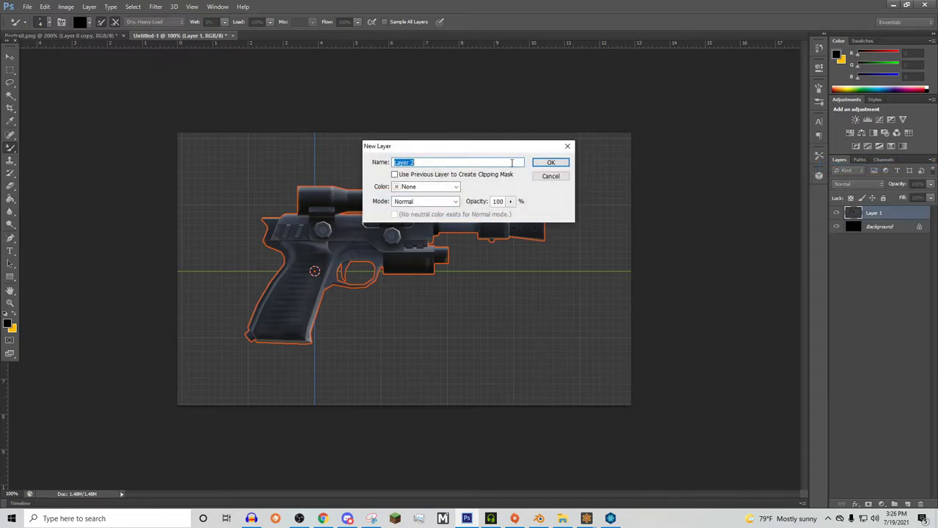
click(551, 163)
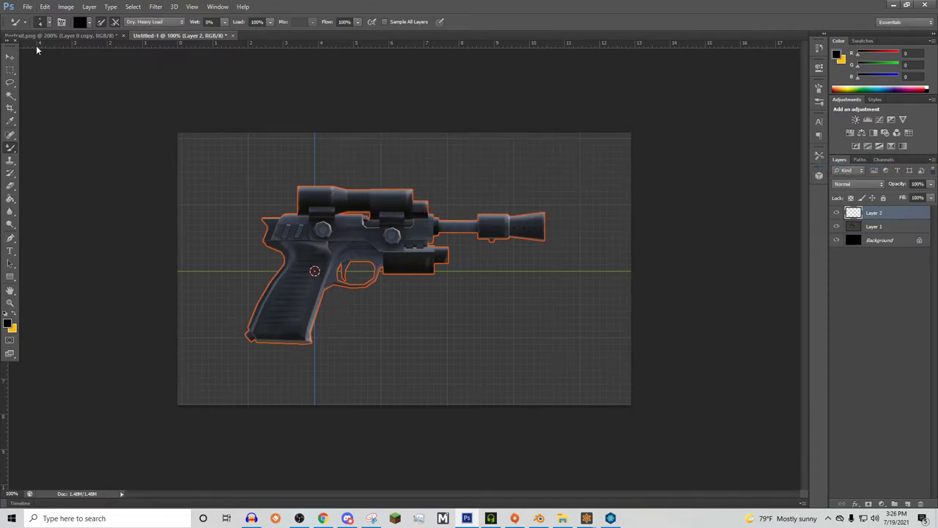
key(ctrl+plus)
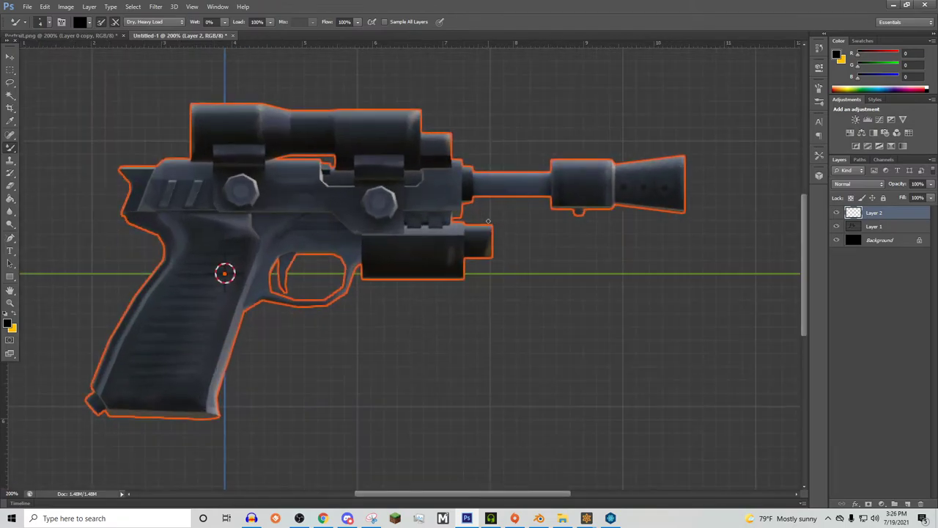
drag(497, 494, 470, 494)
scroll(294, 114, up, 1)
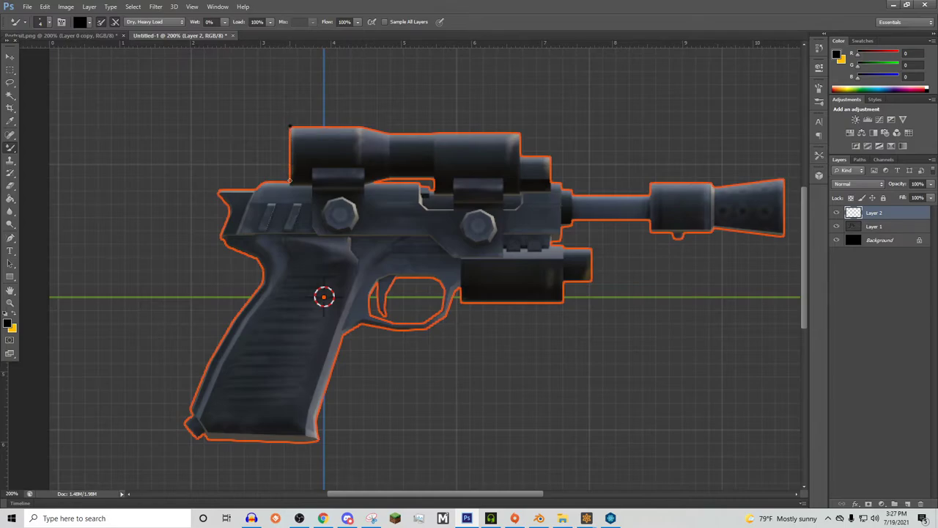
Trace the pistol's rear outline in connected straight black strokes from the scope's back end around the receiver to the top of the grip
shift+click(290, 179)
shift+click(258, 184)
shift+click(215, 191)
shift+click(219, 188)
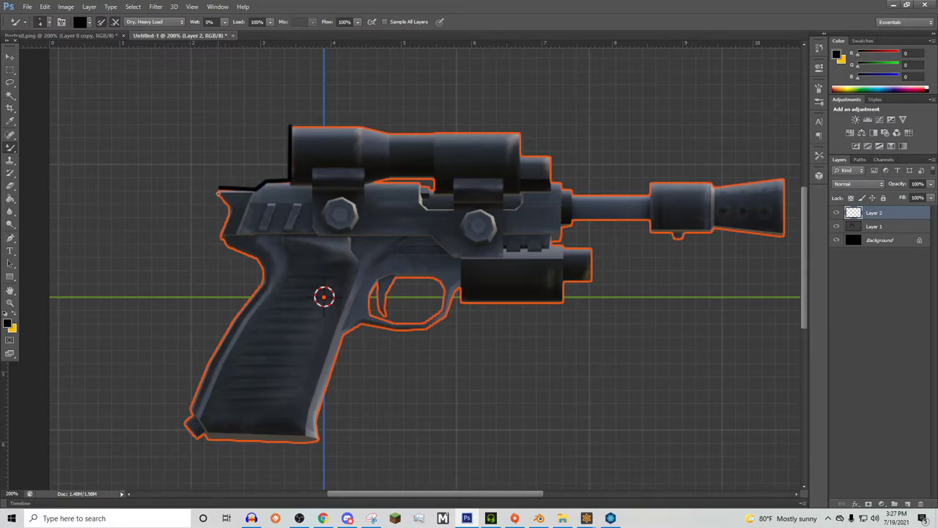
shift+click(219, 192)
shift+click(226, 204)
shift+click(228, 212)
shift+click(220, 236)
shift+click(228, 247)
shift+click(258, 261)
shift+click(263, 271)
shift+click(264, 284)
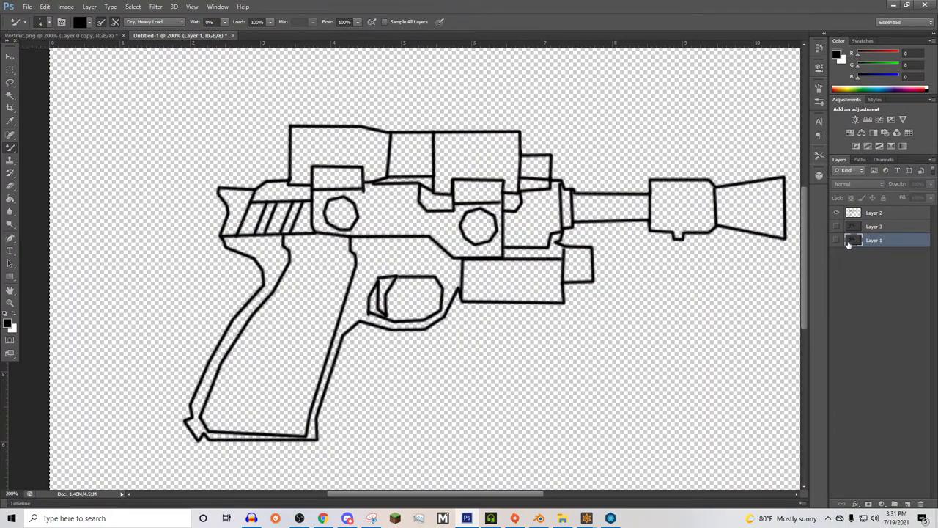
Delete Layer 1 from the pistol icon document
right_click(869, 239)
click(760, 180)
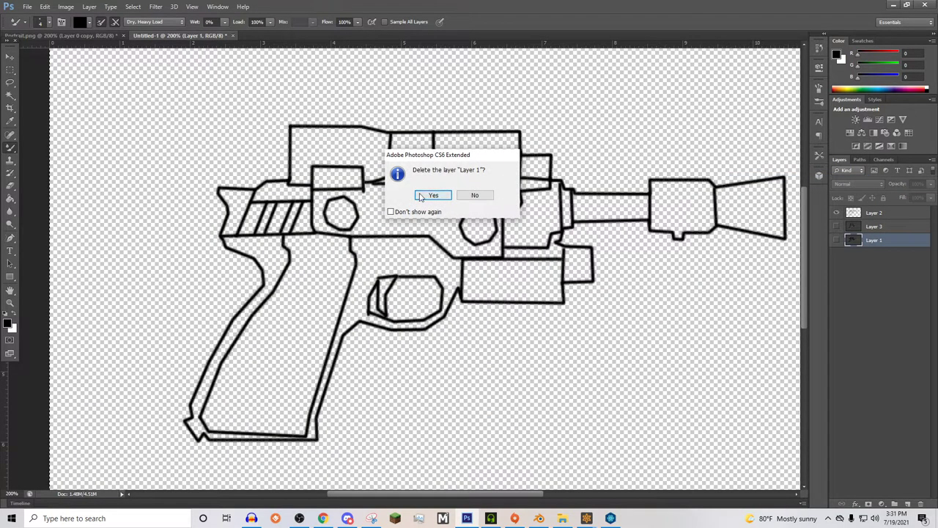
click(425, 195)
key(ctrl+minus)
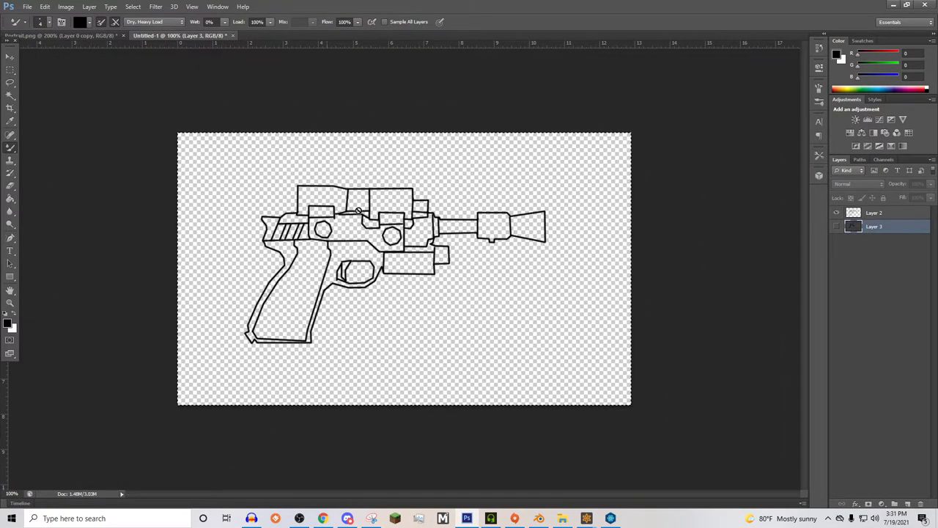
Show Layer 3 as reference and fill the scope's outlined sections with black on Layer 2 using the Paint Bucket
click(837, 227)
click(874, 213)
key(ctrl+plus)
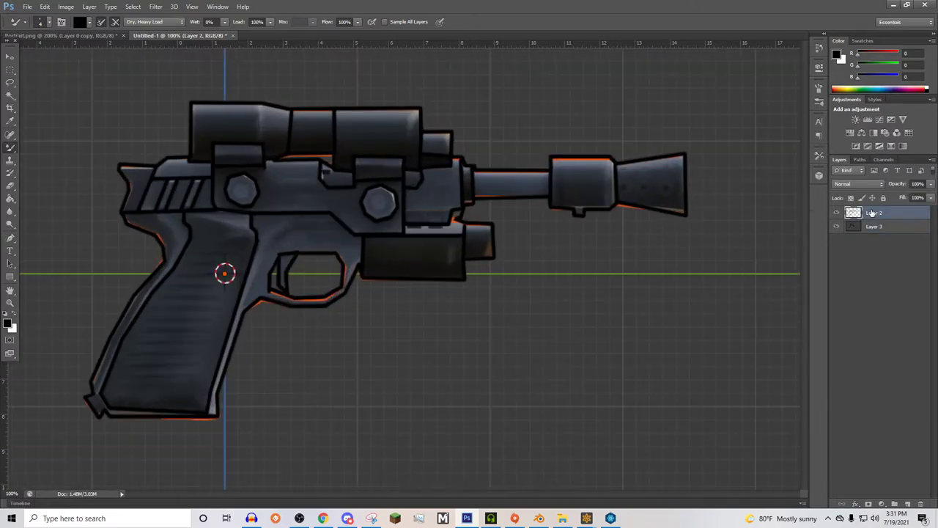
click(10, 198)
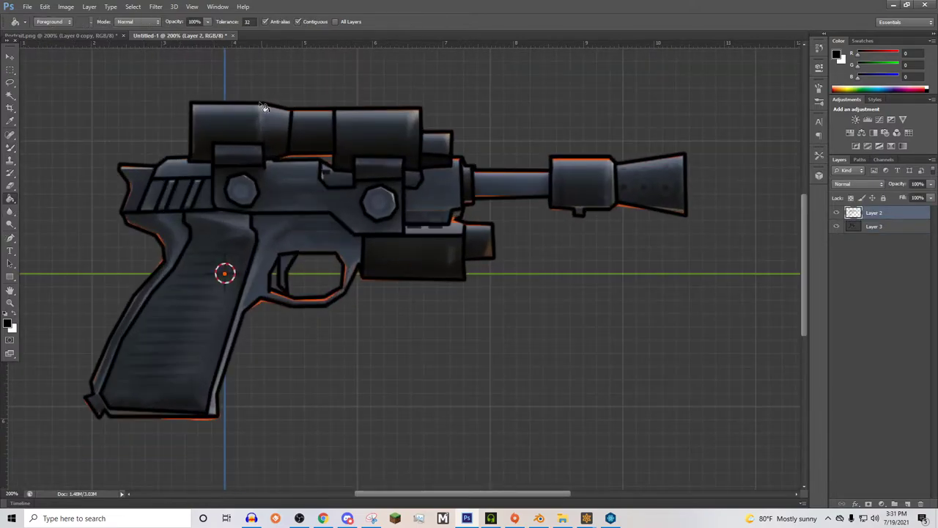
click(238, 132)
click(301, 131)
click(342, 138)
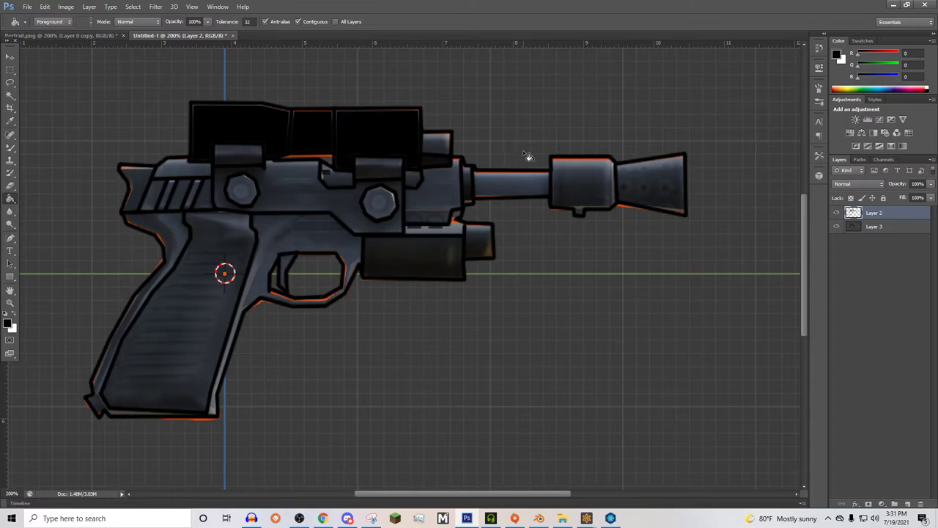
click(433, 147)
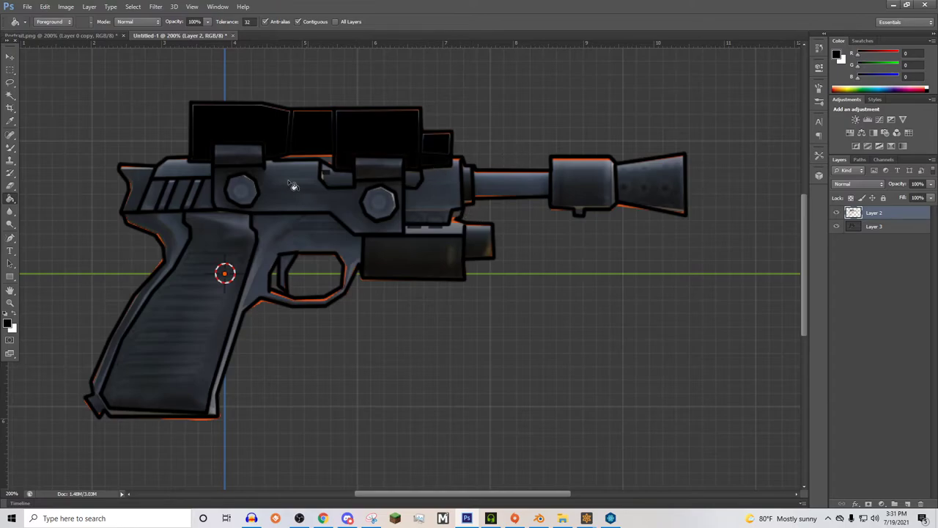
Fill the round bolts, the cylinder under the barrel with its tip, and both muzzle sections with black
click(385, 204)
click(396, 258)
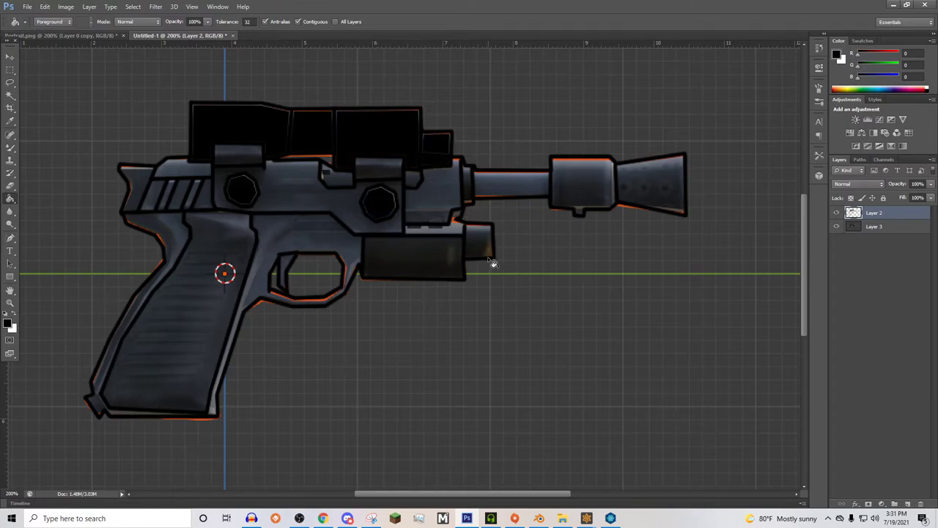
click(477, 248)
click(583, 184)
click(643, 187)
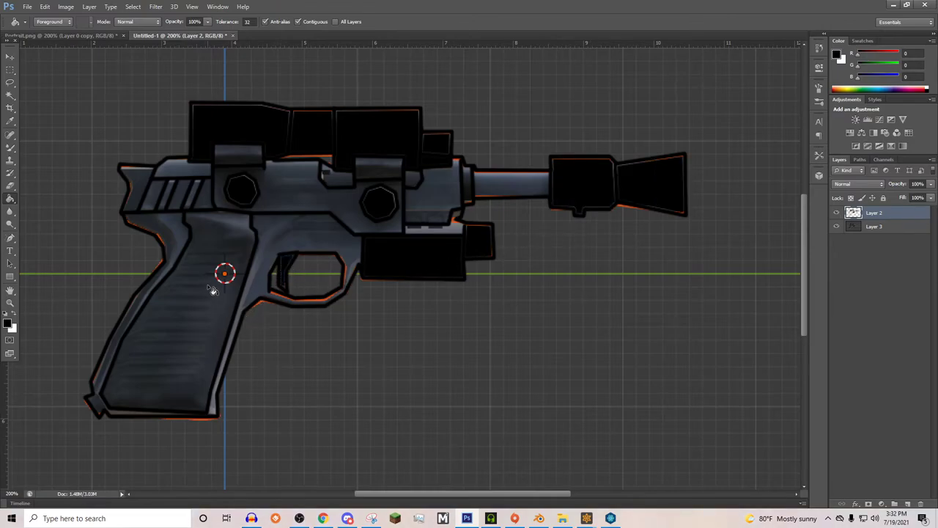
Fill the grip panel, the rear slots, the notch below the scope and the strip under the front receiver with black
click(206, 306)
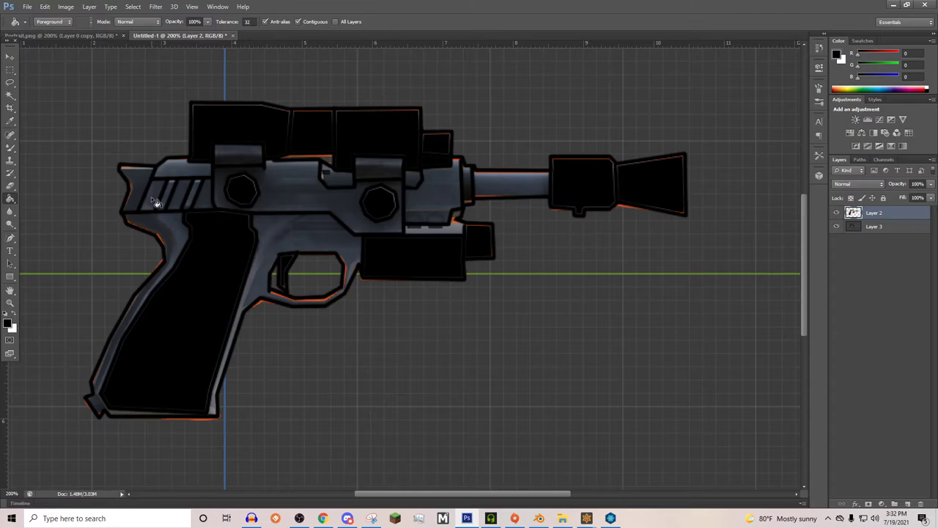
click(154, 201)
click(180, 195)
click(214, 206)
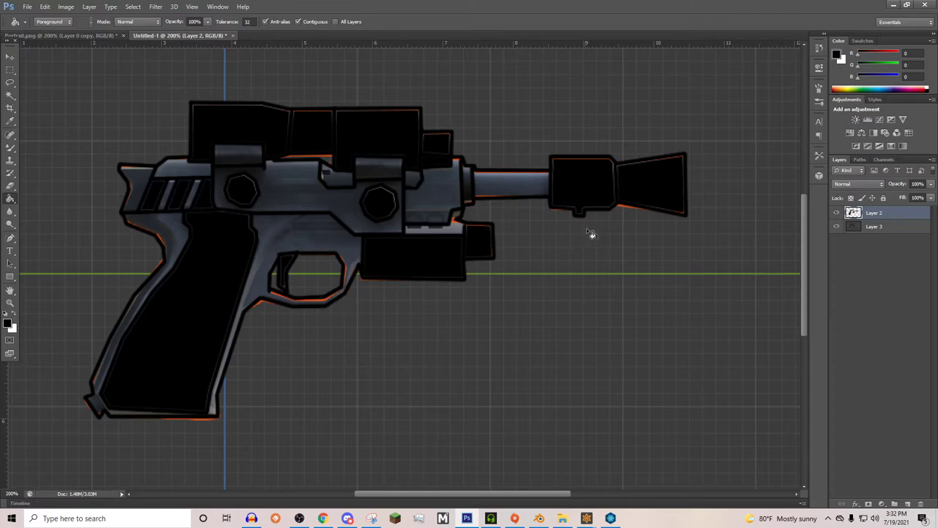
click(340, 182)
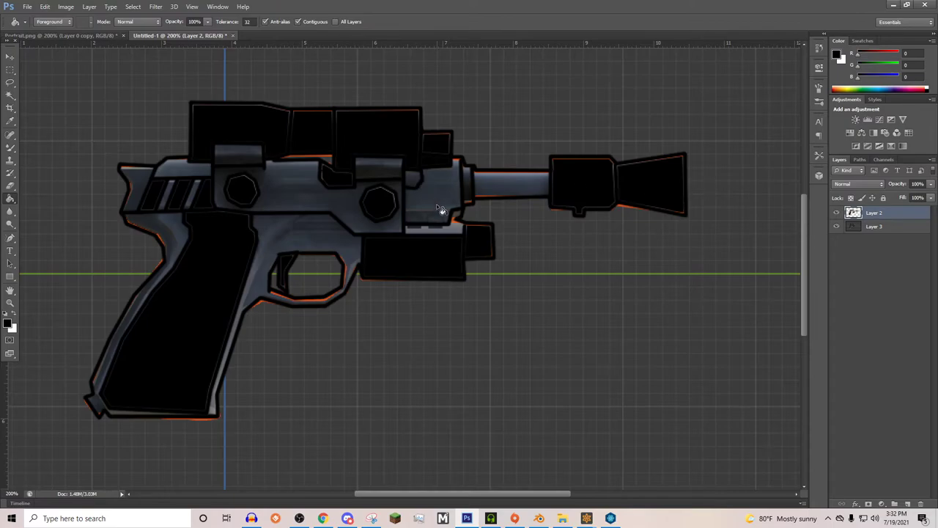
click(459, 231)
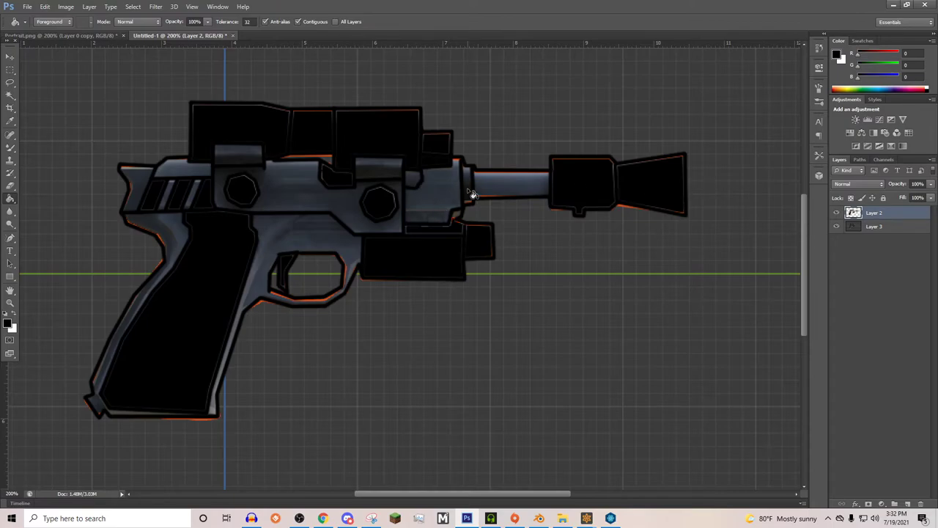
Hide the reference screenshot on Layer 3 so only the black icon artwork is shown
click(836, 227)
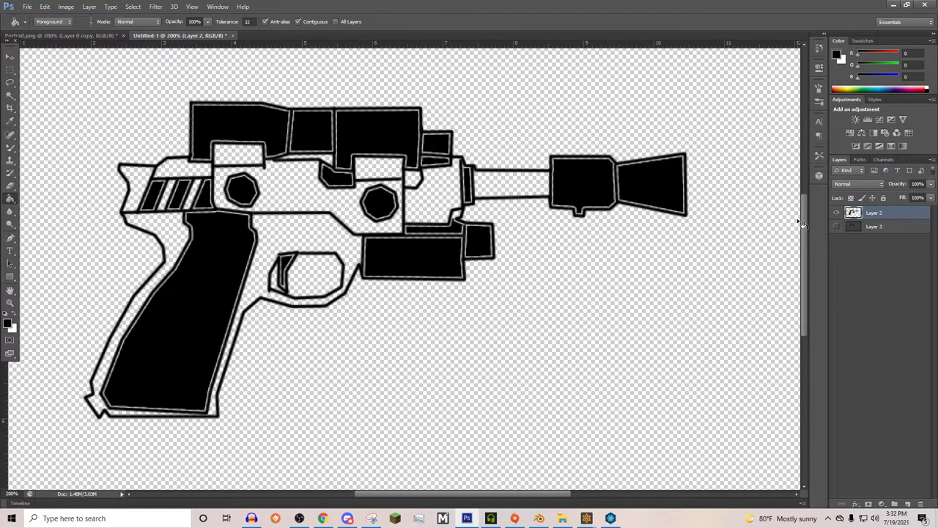
alt+scroll(800, 223, down, 1)
alt+scroll(799, 223, down, 1)
alt+scroll(799, 223, up, 1)
alt+scroll(800, 223, down, 1)
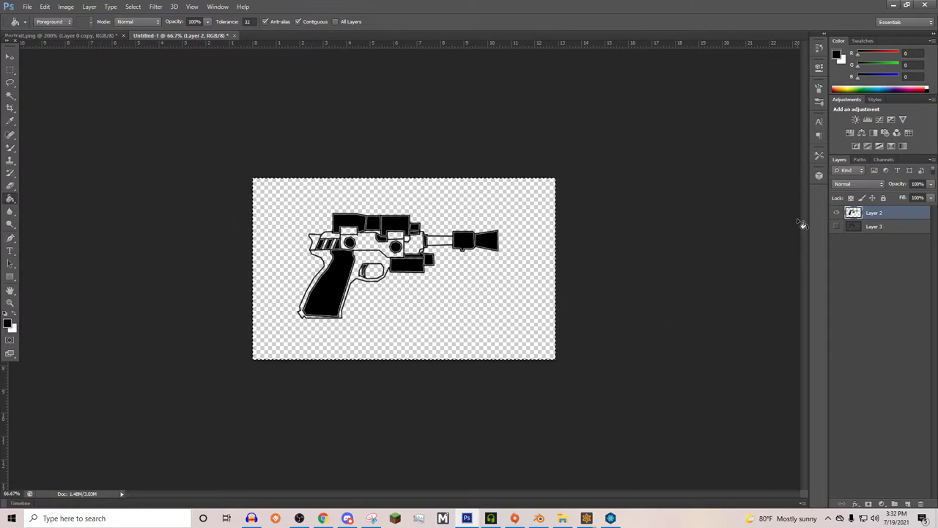
Save the artwork as a PNG named Gun icon in the Robaku Onslaught skin folder
key(ctrl+shift+s)
text(Gun icon)
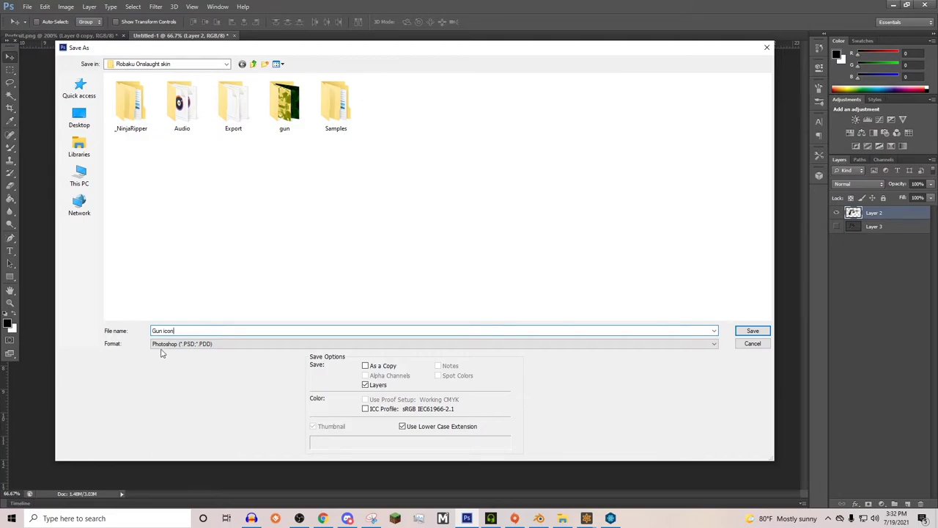
click(163, 344)
click(219, 465)
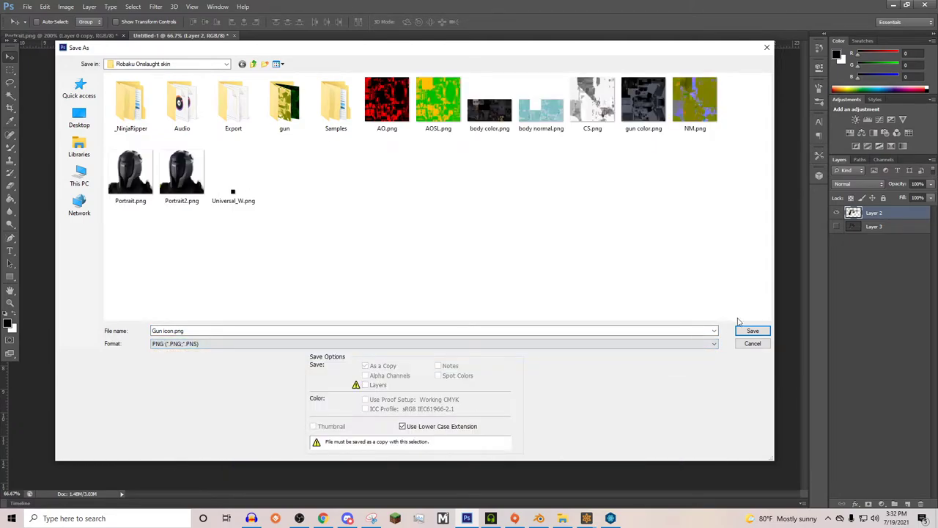
click(752, 331)
click(497, 162)
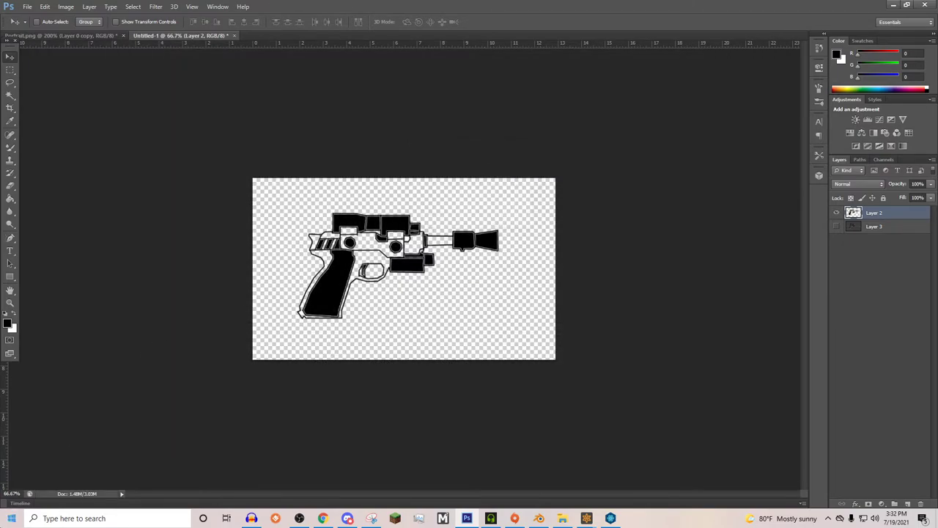
Launch Adobe Illustrator 2020 and open Weapons_EE-3.svg and Gun icon.png from the Robaku Onslaught skin folder
click(12, 518)
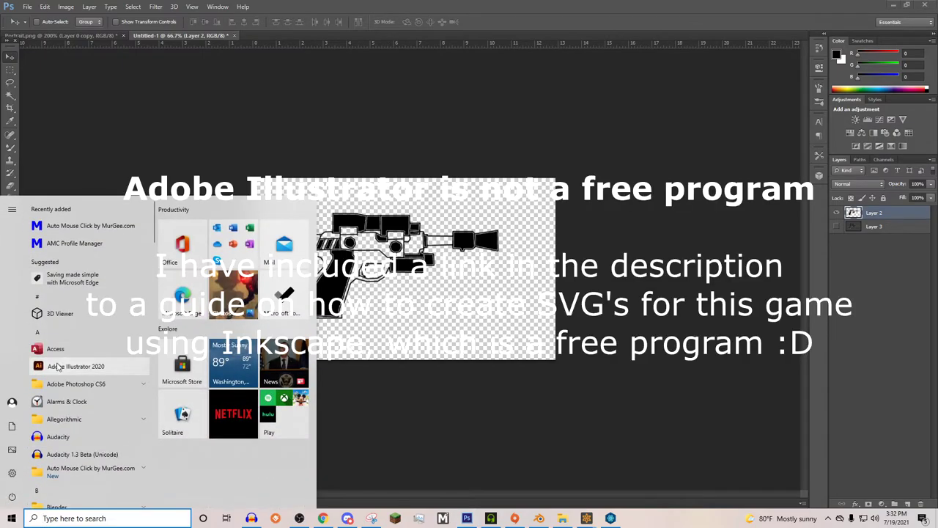
click(58, 366)
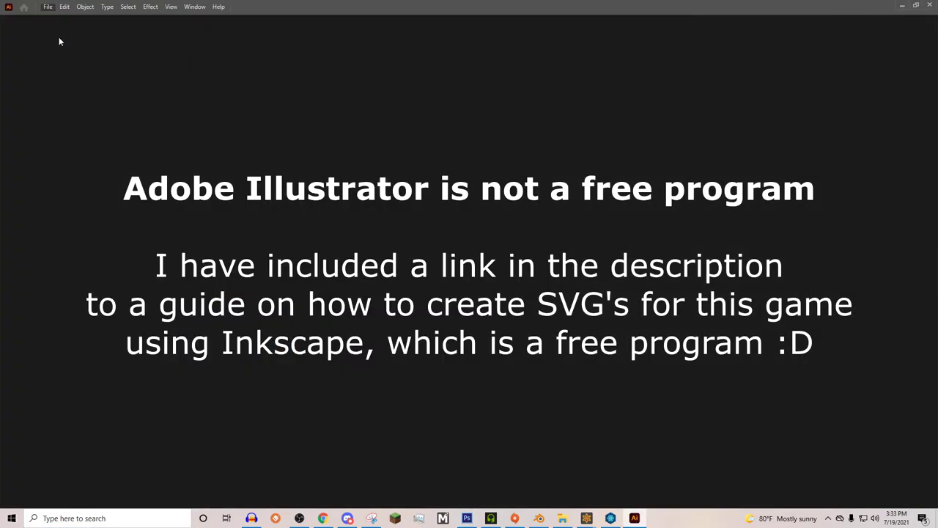
click(59, 37)
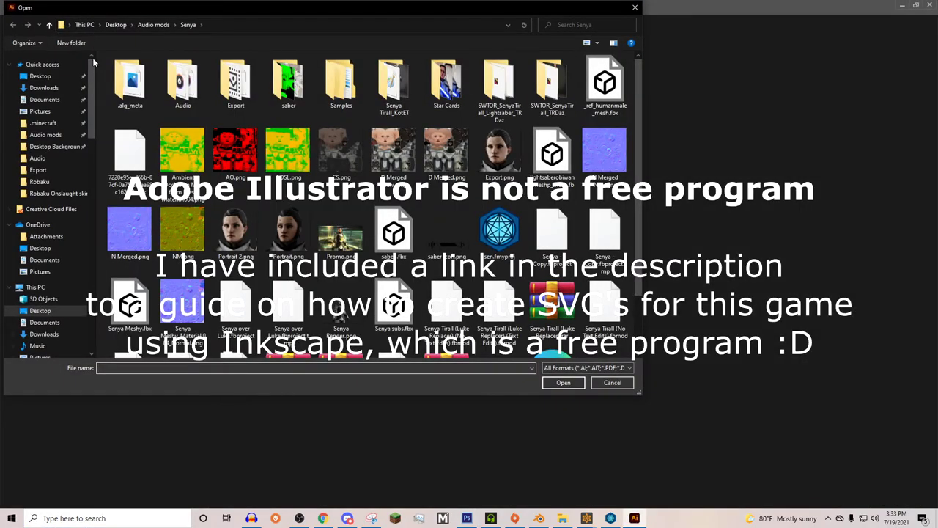
click(58, 193)
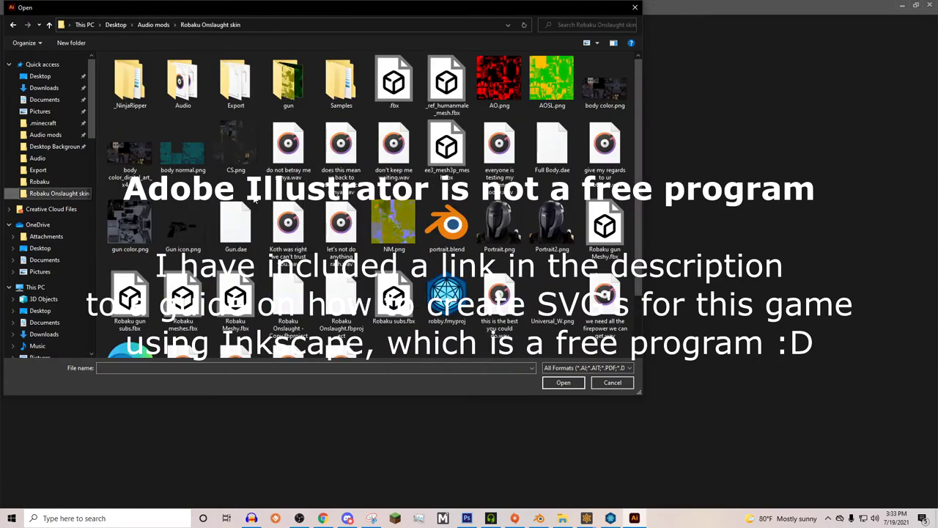
scroll(254, 200, down, 1)
click(120, 323)
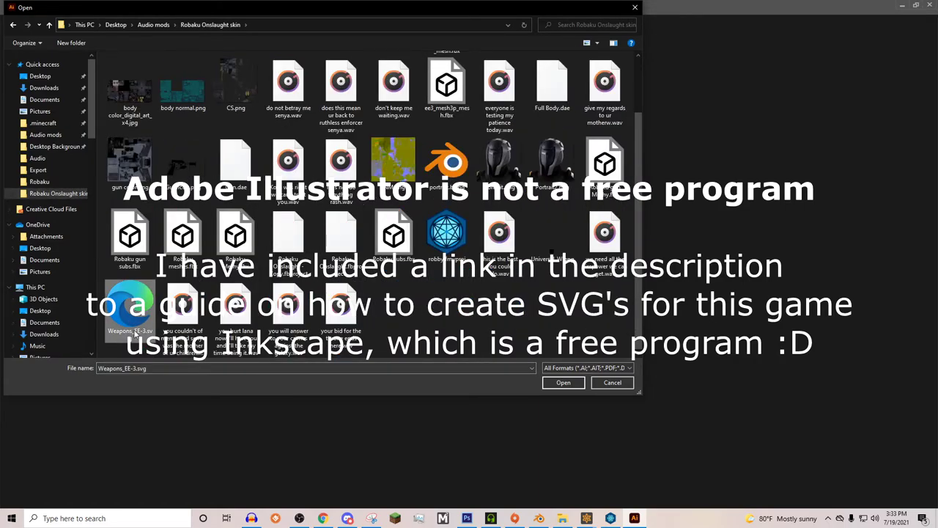
ctrl+click(183, 163)
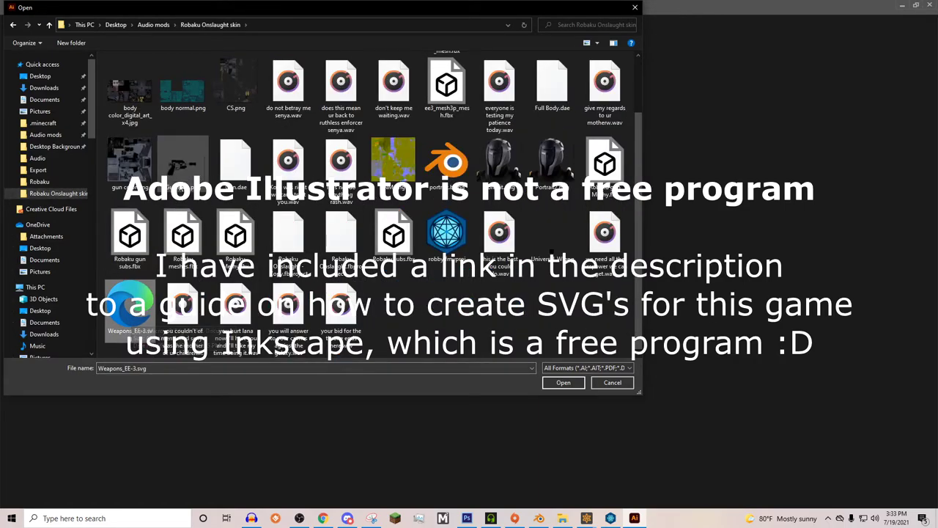
click(574, 385)
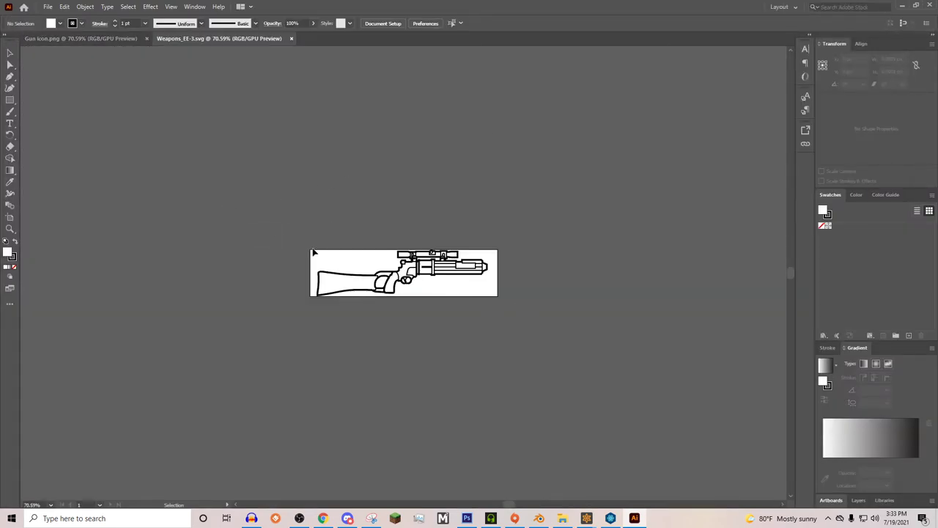
Delete all the rifle artwork from Weapons_EE-3.svg, leaving an empty artboard
key(ctrl+a)
key(Delete)
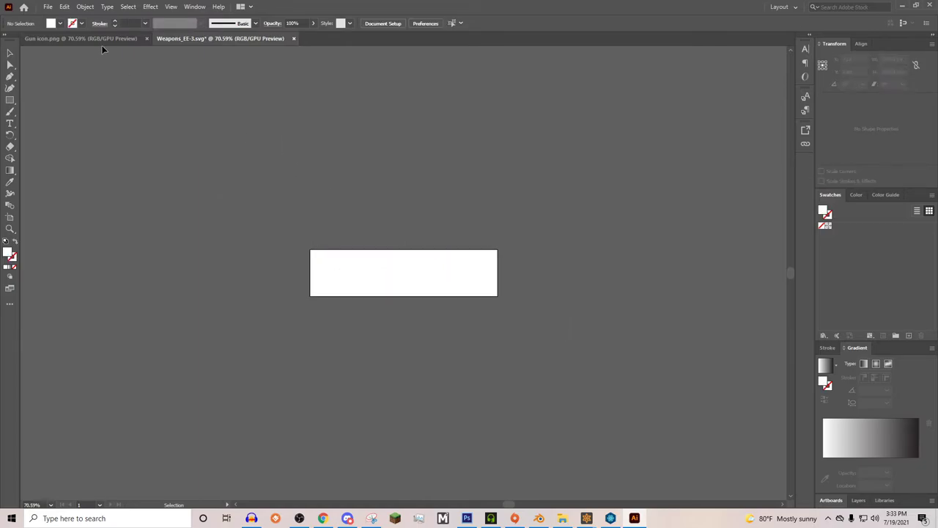
Convert the pistol image in Gun icon.png with Image Trace, using the Default preset in Black and White mode
click(88, 39)
drag(269, 161, 246, 161)
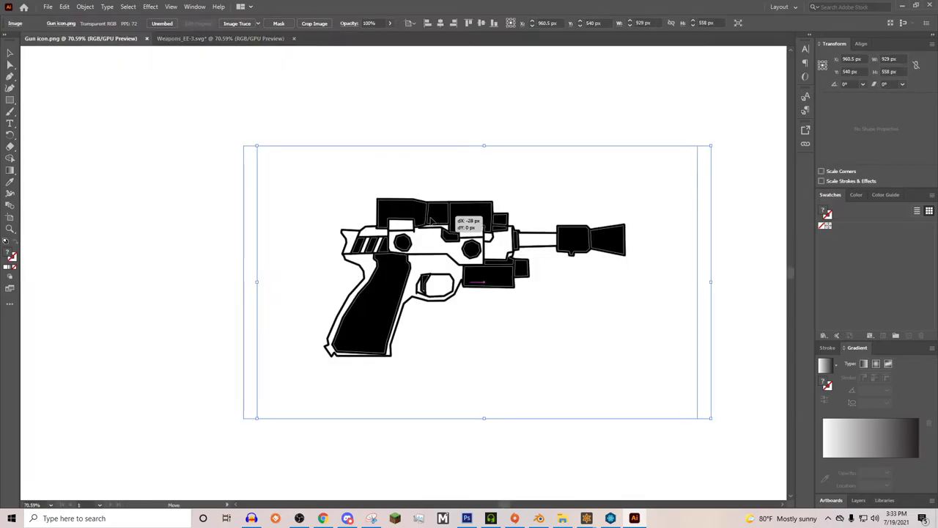
click(195, 6)
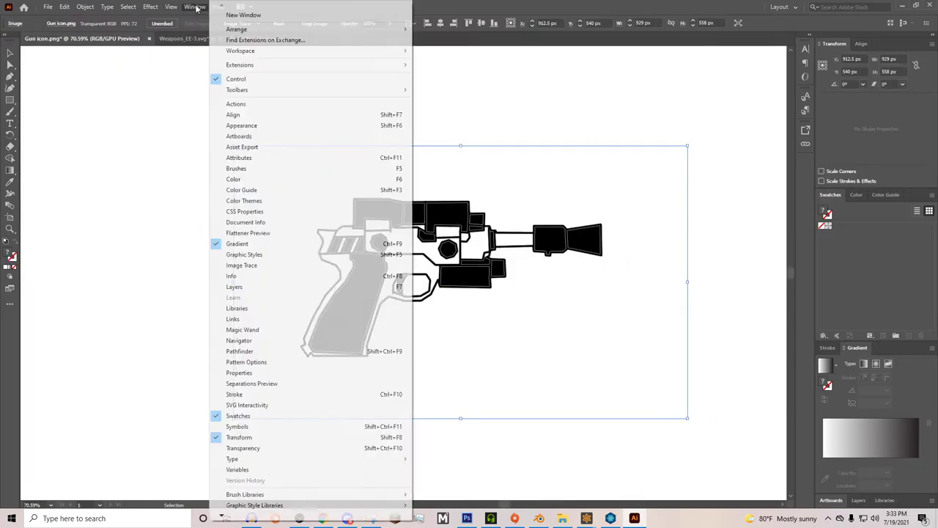
click(242, 266)
click(367, 258)
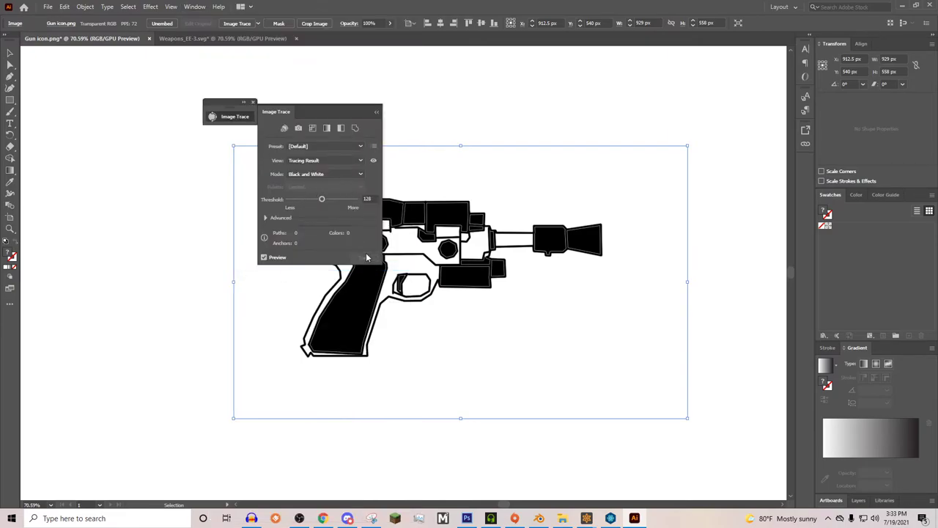
click(254, 101)
click(85, 7)
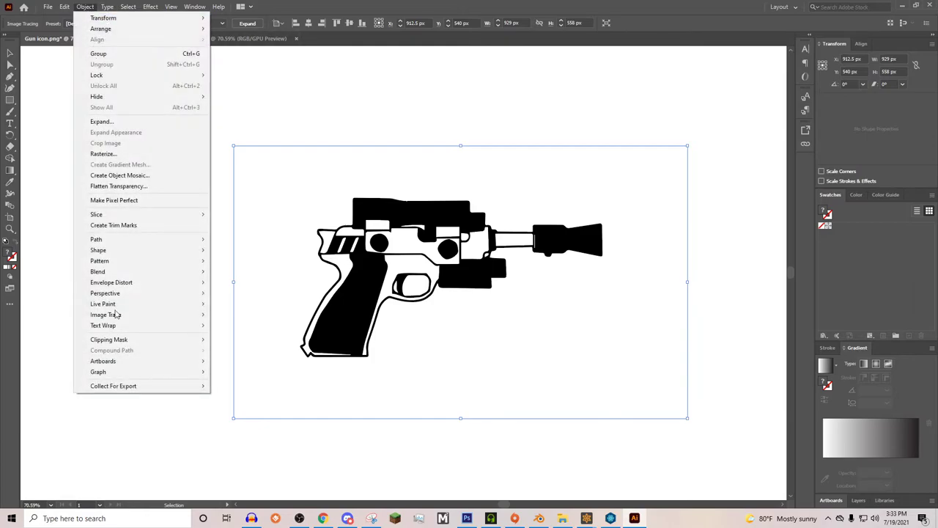
mouse_move(110, 314)
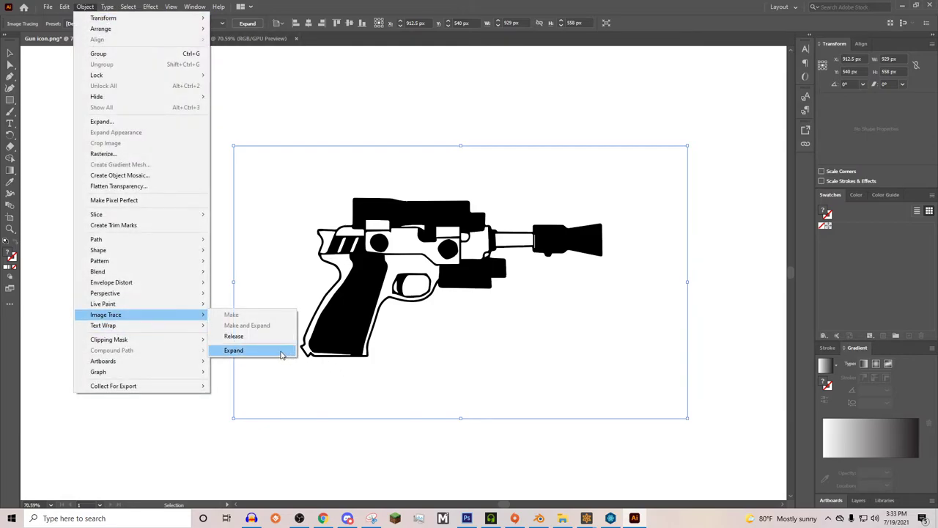
Move the traced pistol into the Weapons_EE-3.svg document and scale it to about 239 × 143 px, centred on the artboard
click(13, 51)
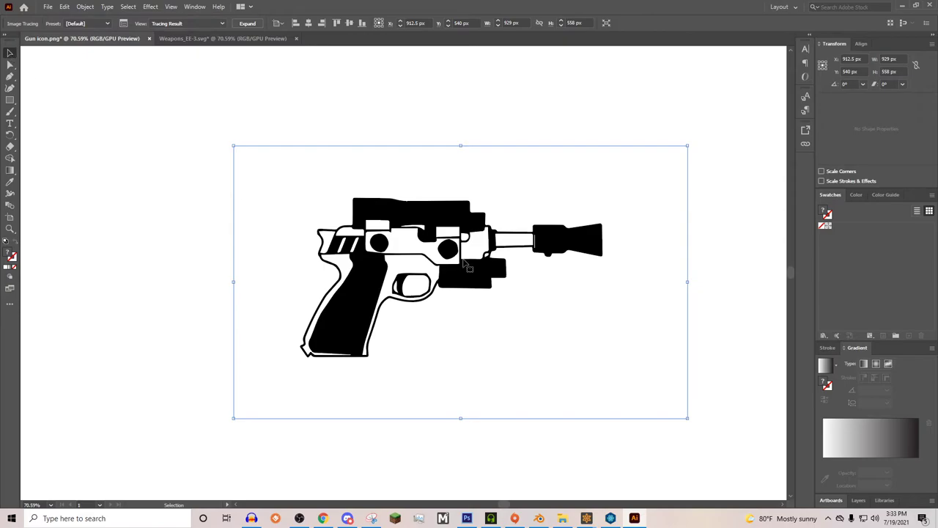
mouse_move(468, 256)
mouse_down()
mouse_move(175, 38)
mouse_move(434, 274)
mouse_move(217, 148)
mouse_move(433, 300)
mouse_up()
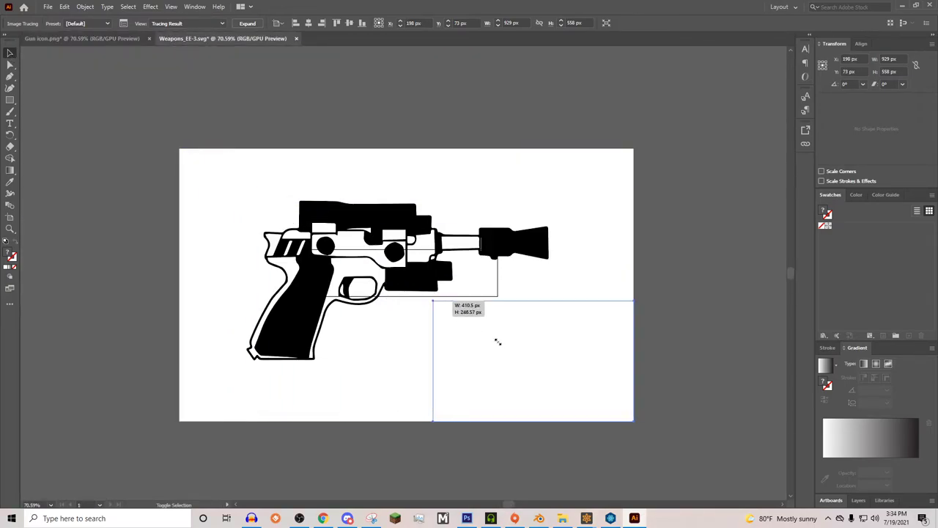
mouse_move(507, 352)
mouse_down()
mouse_move(389, 278)
mouse_move(393, 286)
mouse_up()
key(ctrl+plus)
key(ctrl+plus)
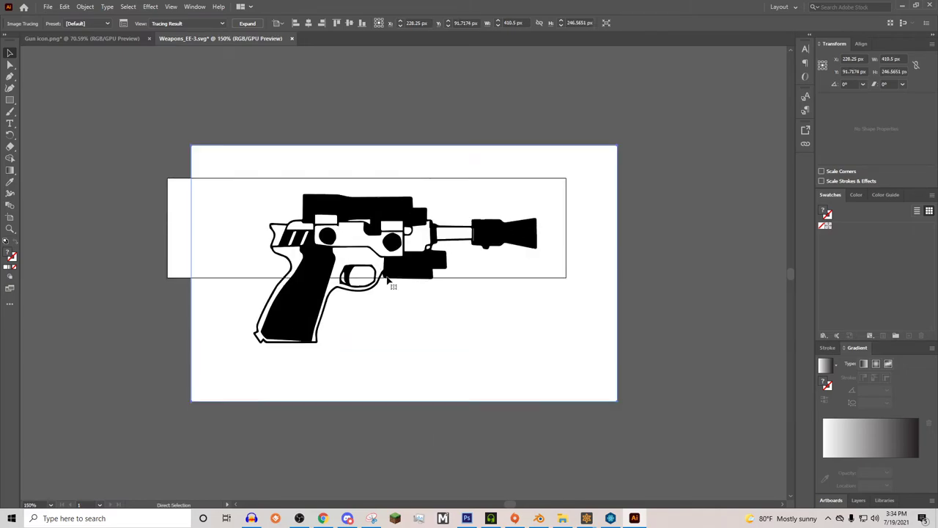
shift+drag(194, 144, 431, 287)
mouse_move(541, 318)
mouse_down()
mouse_move(367, 249)
mouse_move(366, 211)
mouse_up()
shift+drag(268, 291, 209, 330)
drag(248, 297, 291, 284)
drag(291, 284, 305, 276)
drag(305, 275, 296, 273)
Expand the pistol's Image Trace into paths and ungroup them
click(85, 6)
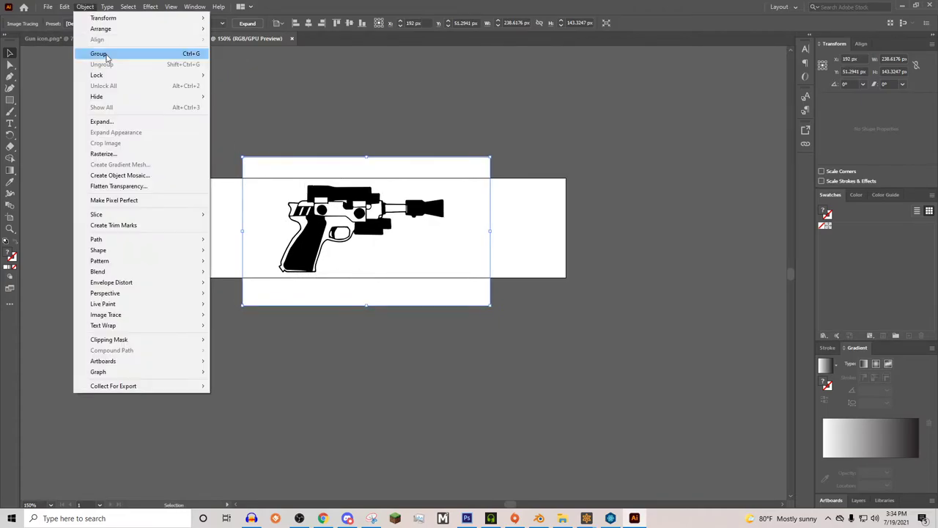
mouse_move(183, 314)
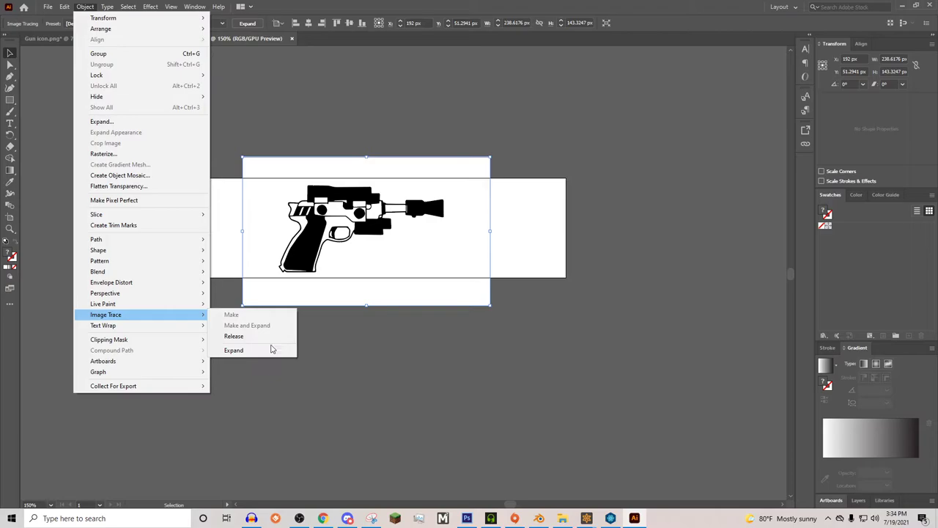
click(273, 349)
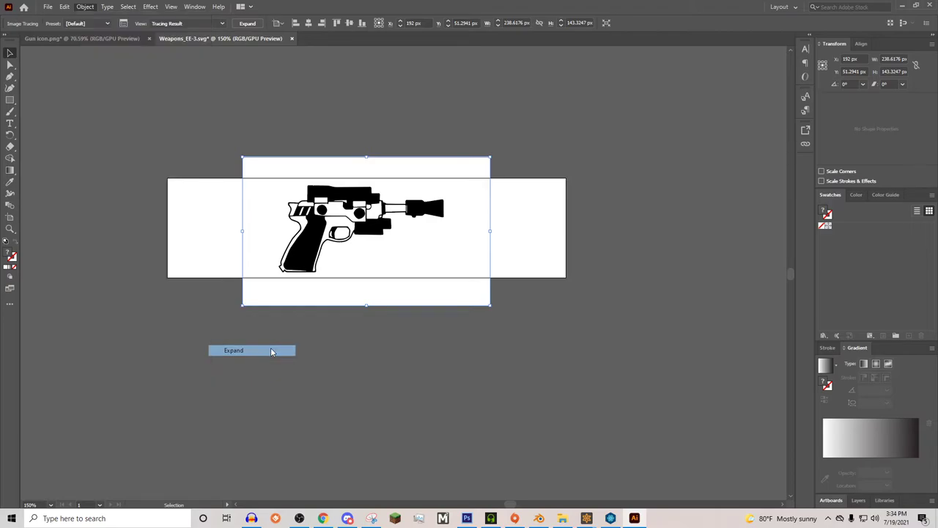
click(85, 6)
click(96, 71)
Delete the white background shape surrounding the pistol
click(303, 161)
click(297, 169)
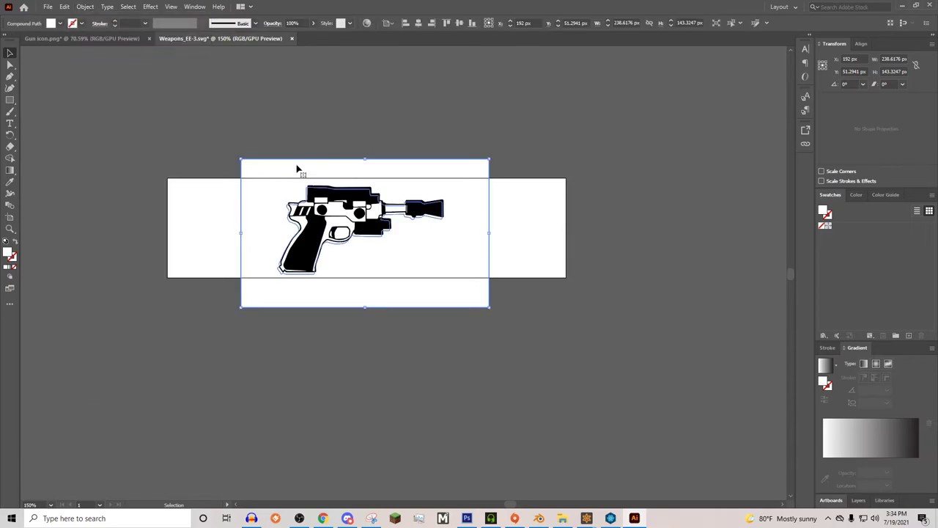
key(Delete)
Select all the remaining pistol paths and invert their colors
drag(139, 115, 569, 348)
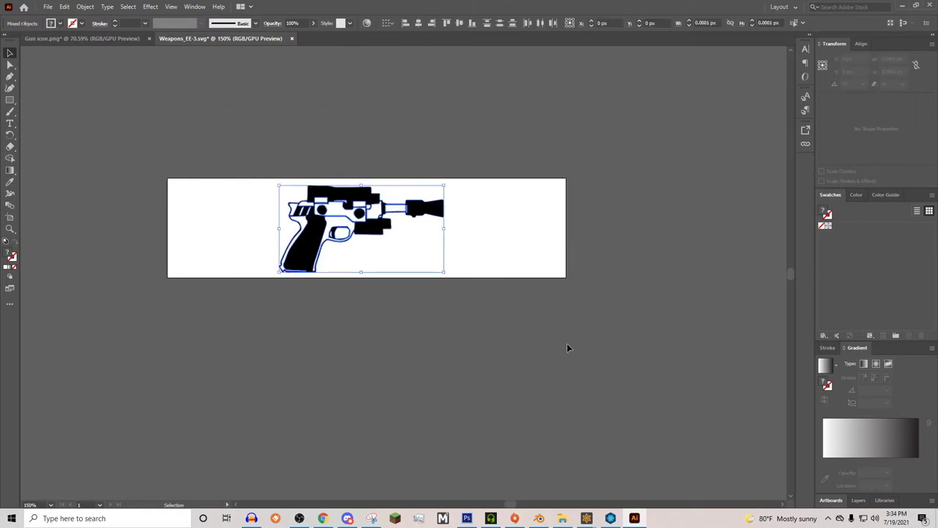
click(65, 6)
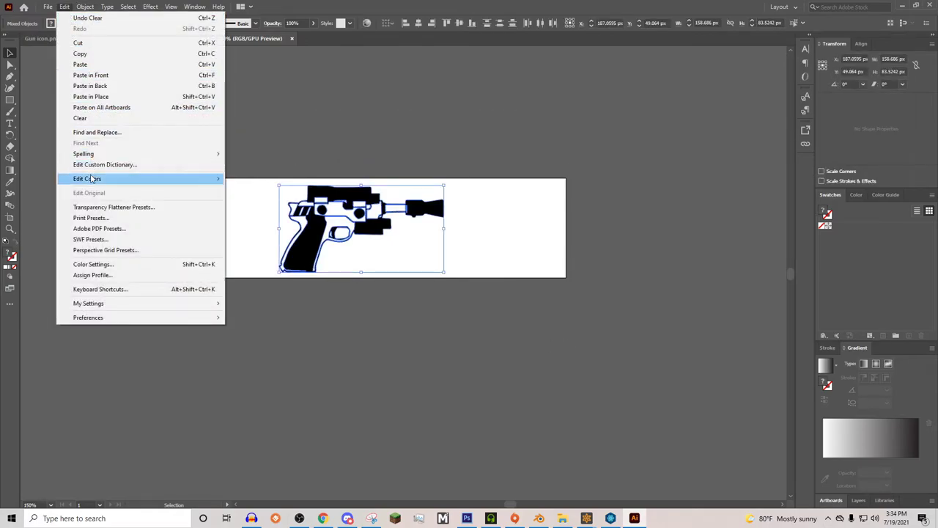
mouse_move(88, 179)
click(257, 273)
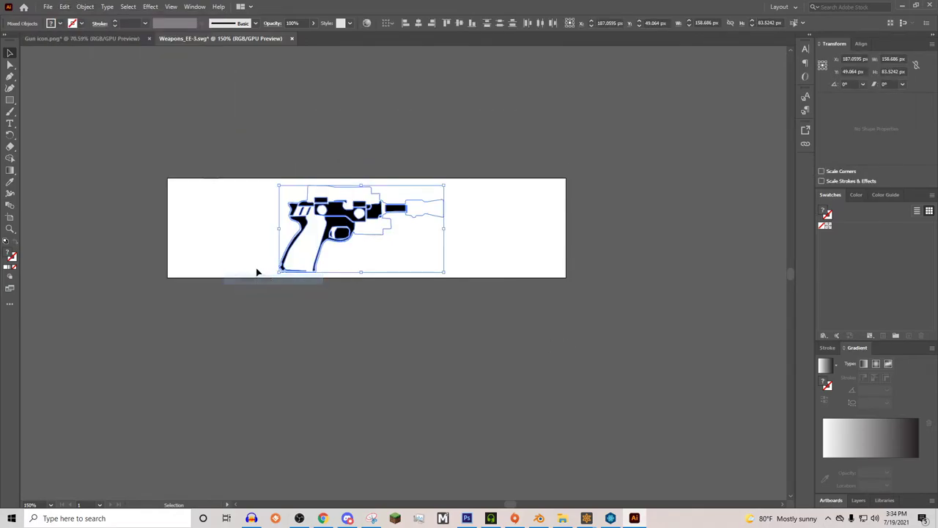
Save the artwork in SVG format over the existing Weapons_EE-3.svg in the Robaku Onslaught skin folder
click(47, 7)
click(69, 96)
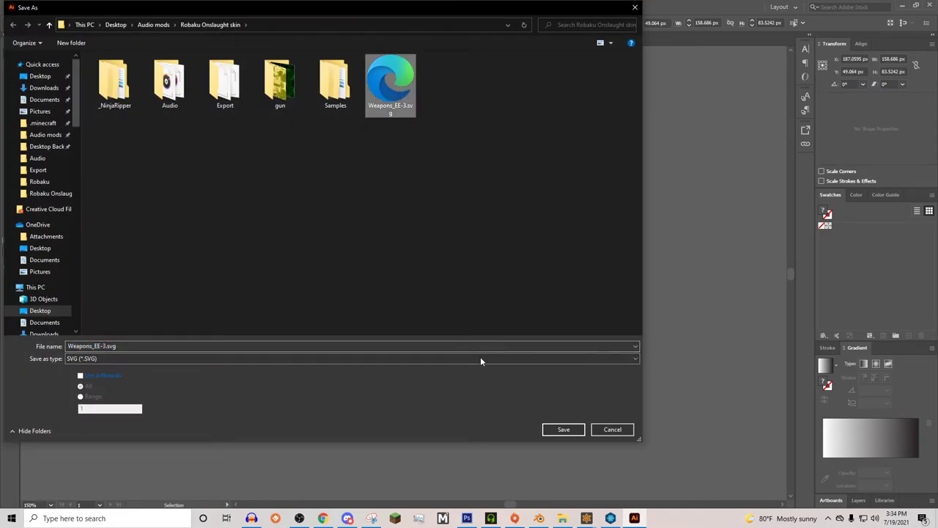
click(562, 429)
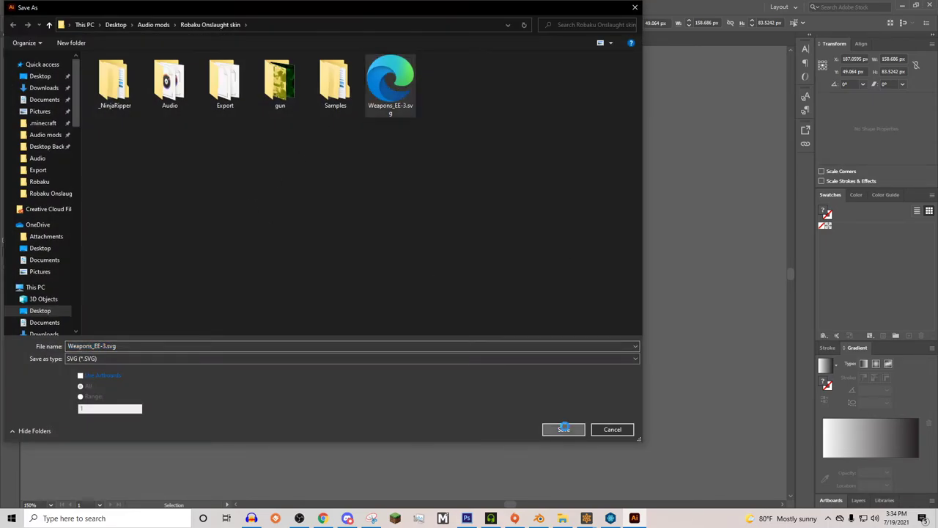
click(496, 295)
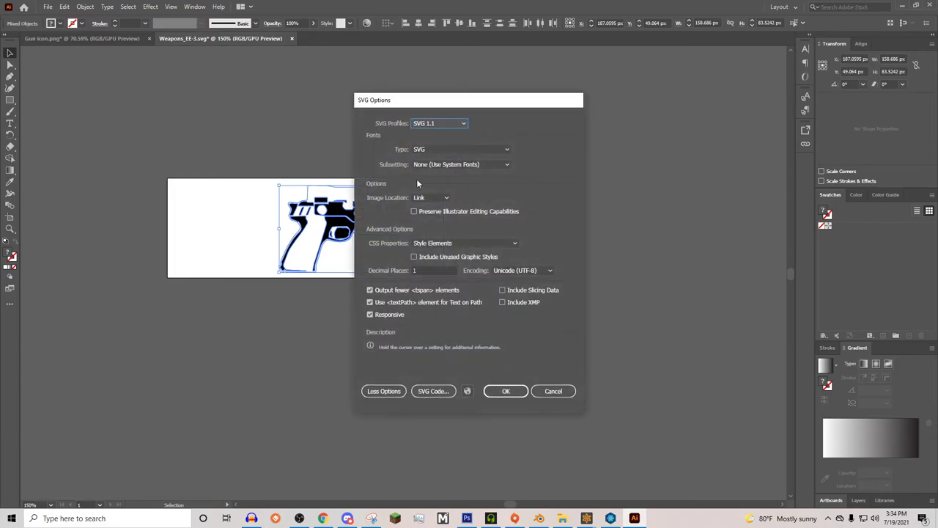
Export the SVG with CSS properties as Presentation Attributes, fewer <tspan> elements turned off and 1 decimal place
click(414, 244)
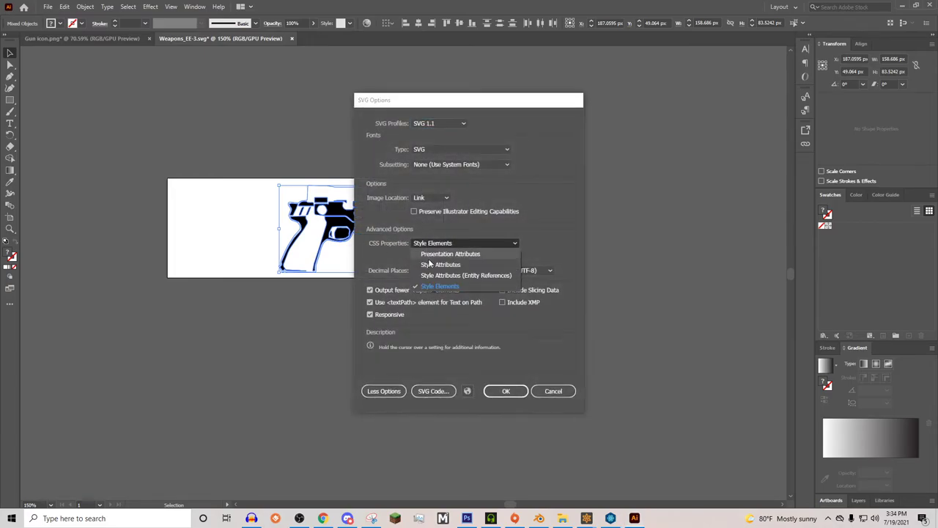
click(425, 252)
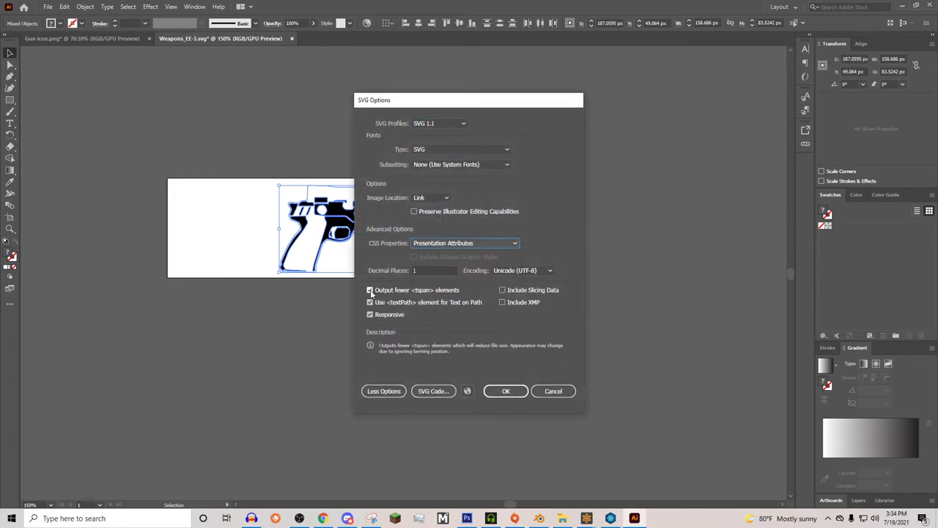
click(371, 291)
click(426, 270)
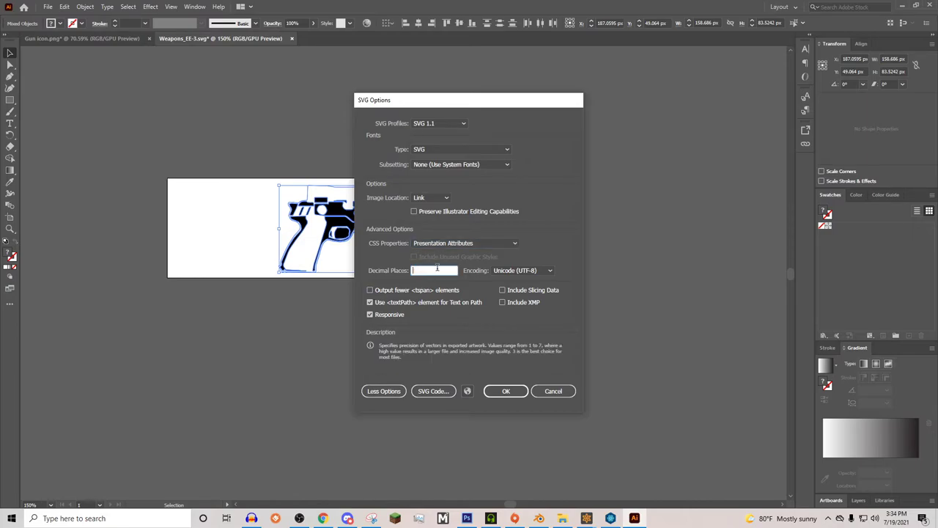
text(1)
click(500, 390)
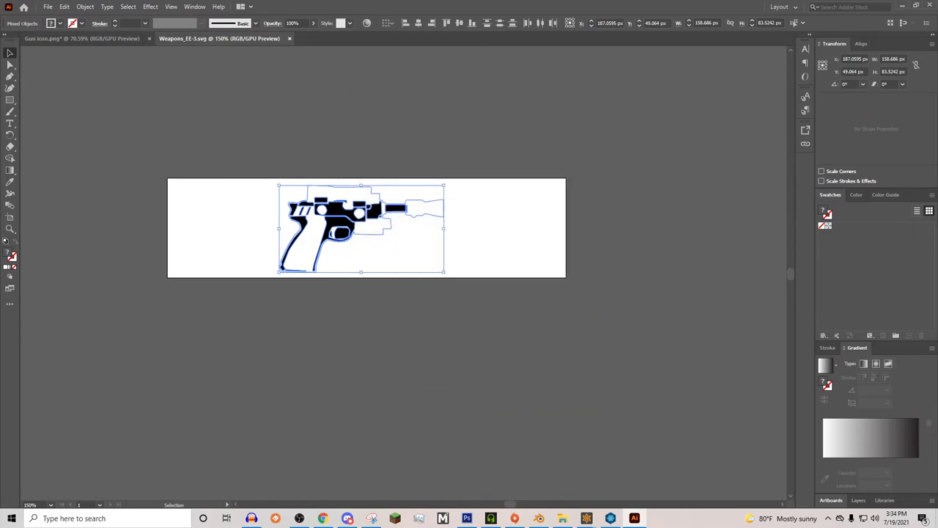
Switch to Frosty Editor, import Weapons_EE-3.svg into the Weapons_EE-3 asset and save the project
click(586, 518)
click(643, 464)
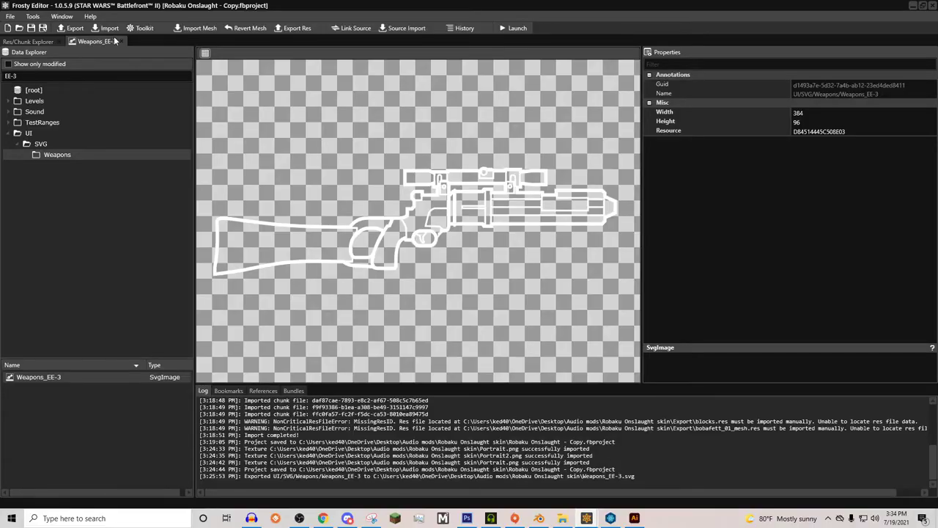
click(109, 28)
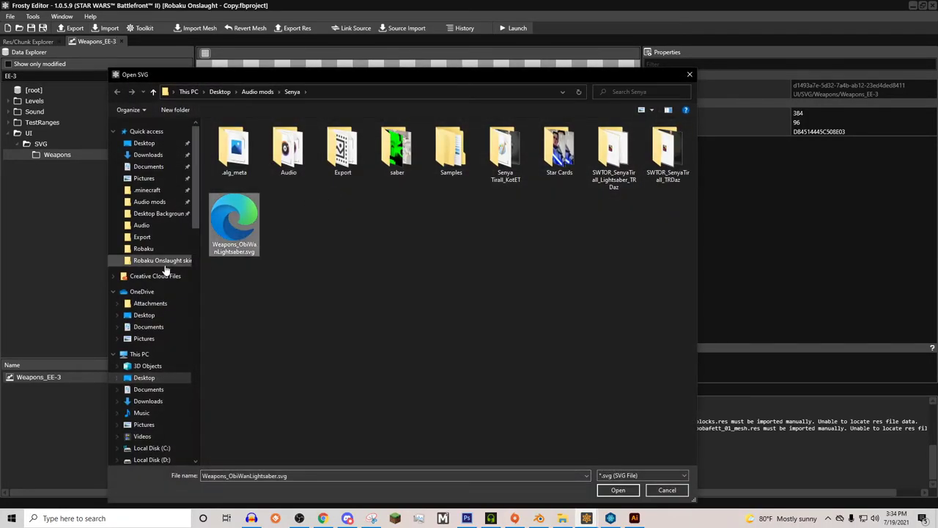
double_click(505, 150)
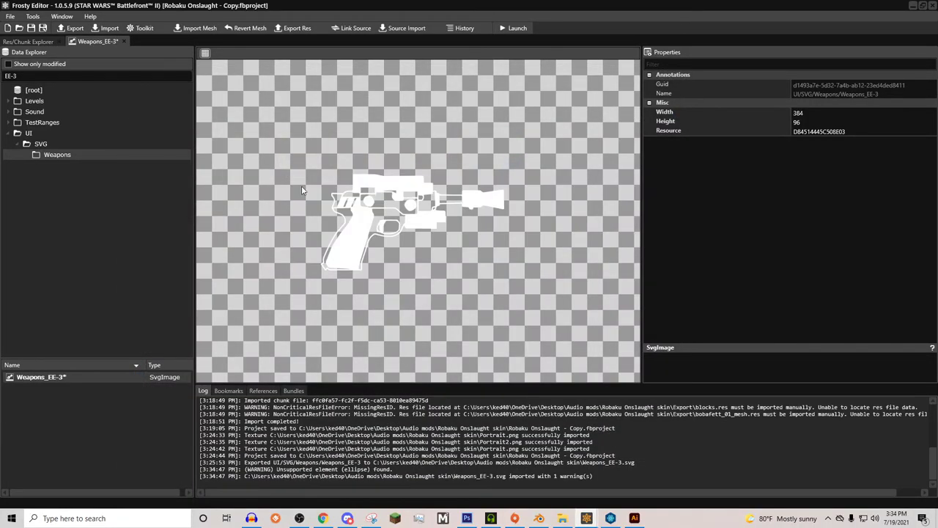
click(31, 27)
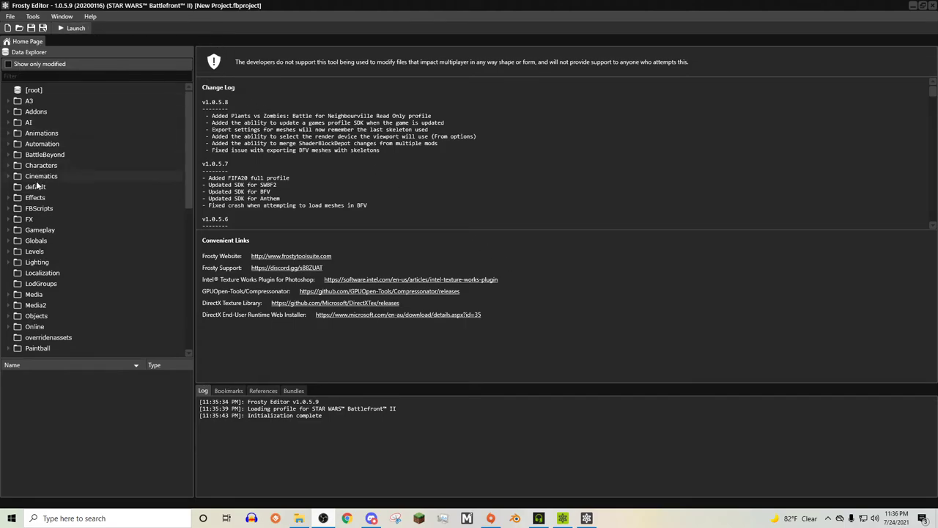
click(570, 520)
drag(300, 107, 234, 146)
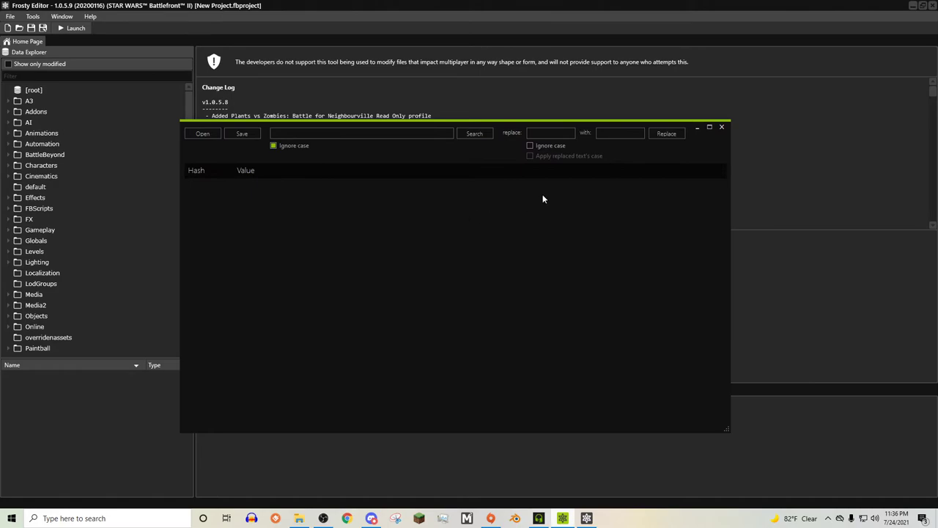
drag(480, 152, 472, 155)
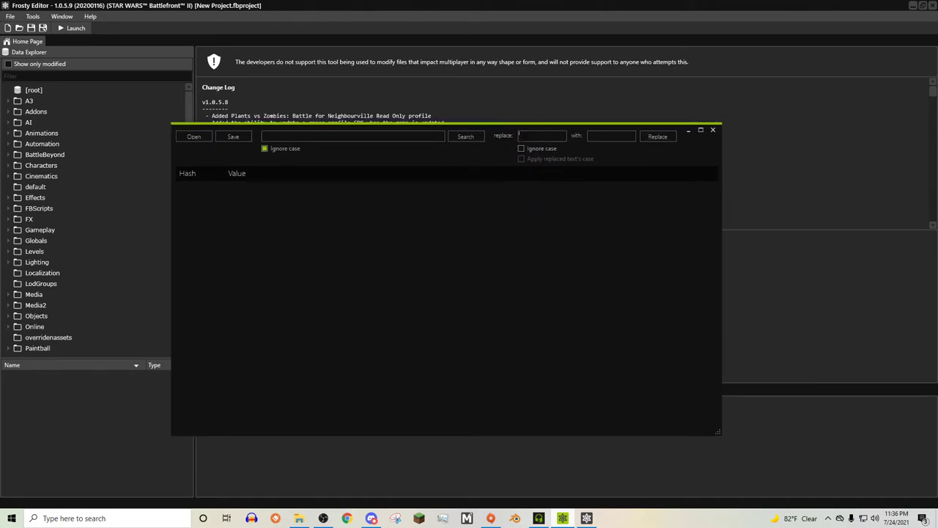
click(49, 77)
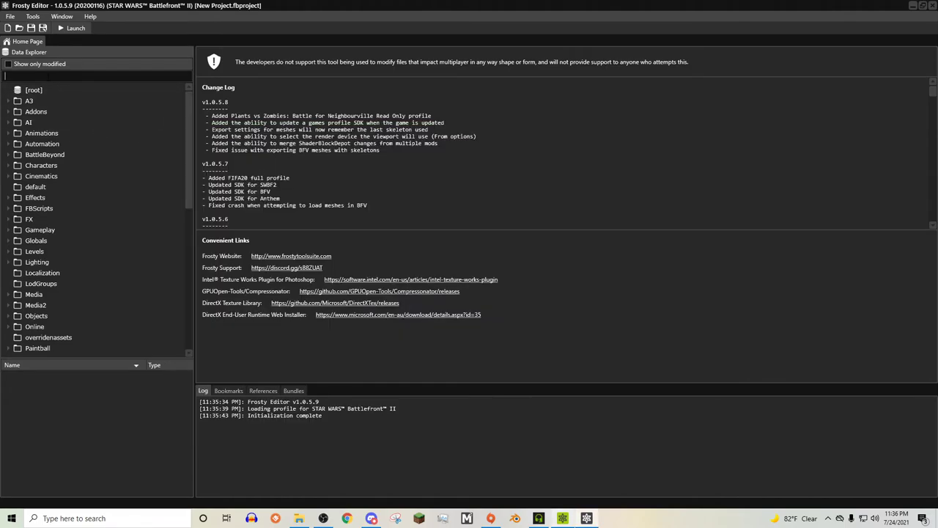
click(10, 166)
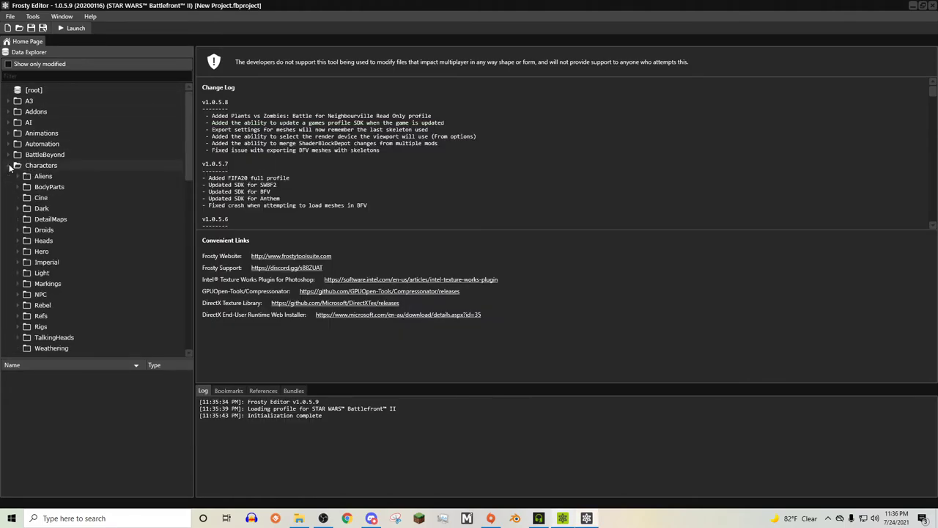
click(11, 167)
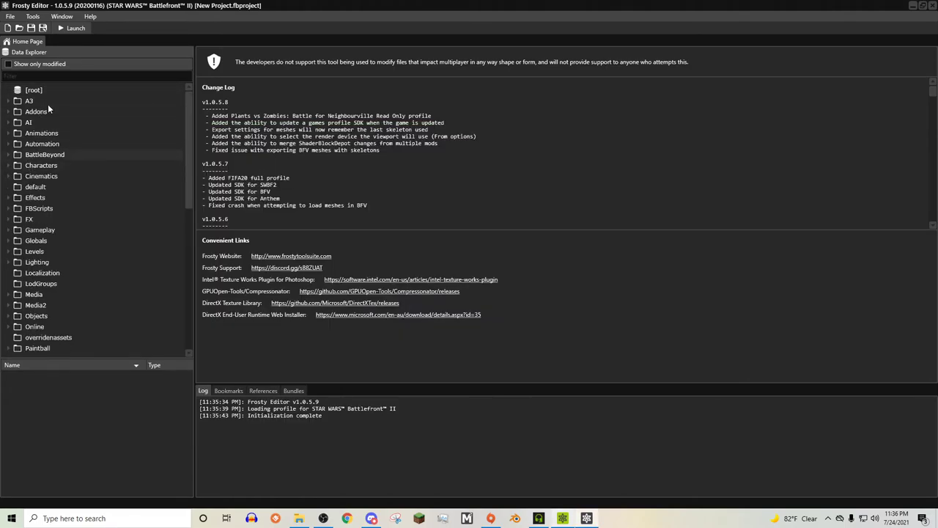
Open the WSLocalization_English asset from the Localization folder and copy its BinaryChunk ID
click(40, 274)
double_click(87, 387)
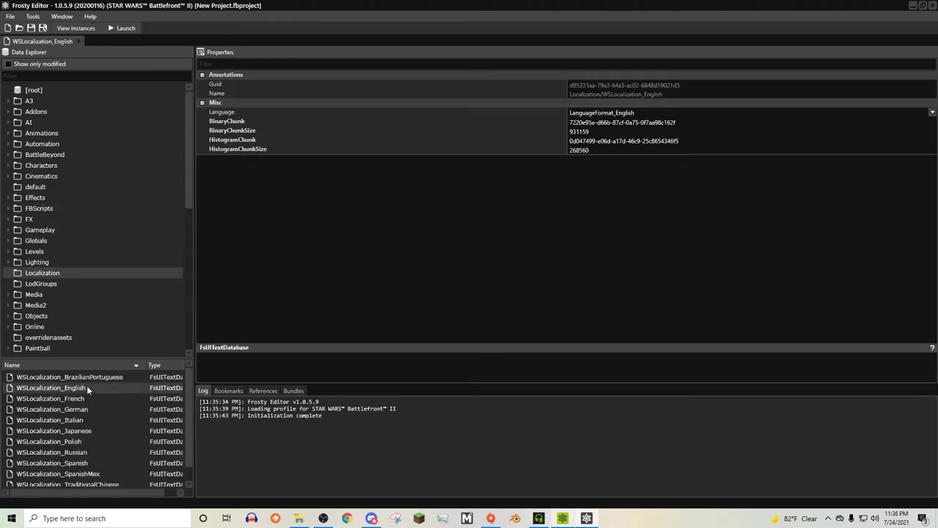
drag(675, 122, 552, 133)
right_click(586, 129)
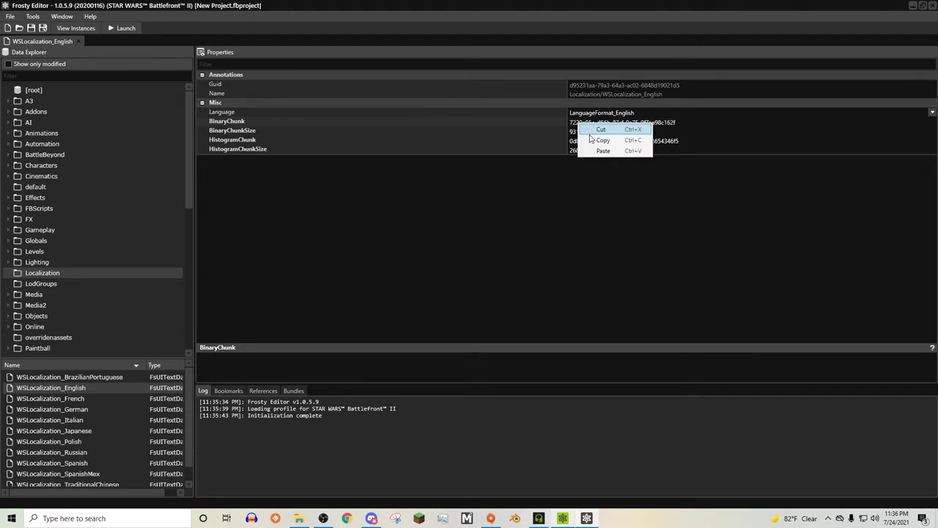
click(597, 137)
Open the Res/Chunk Explorer and filter the chunks by the copied BinaryChunk ID
click(33, 17)
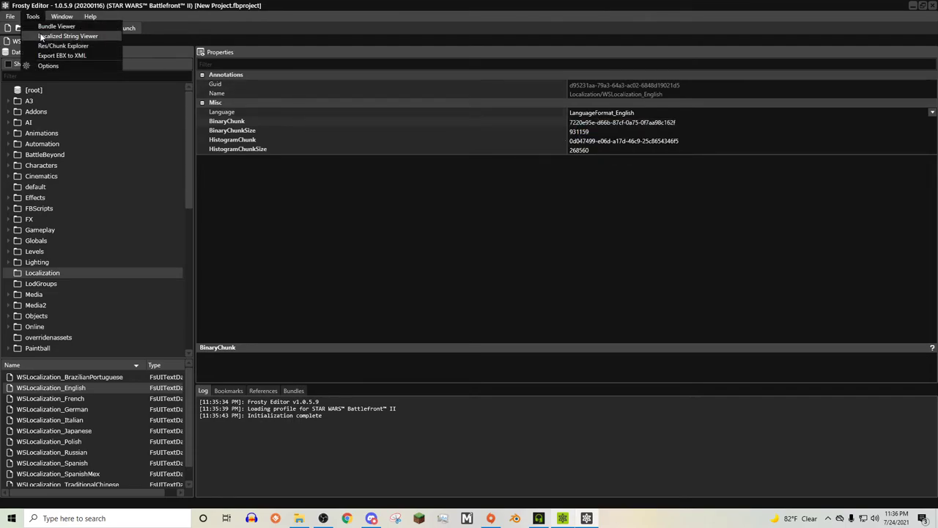
click(49, 46)
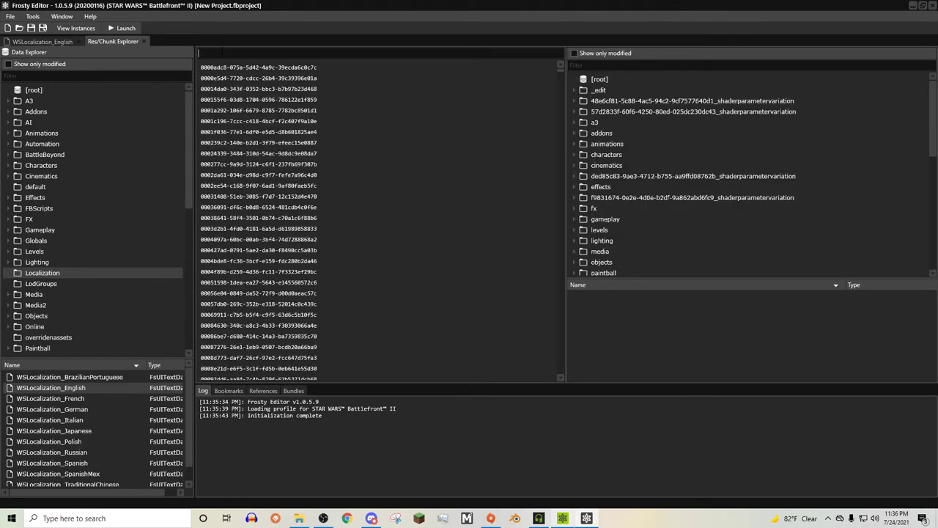
click(221, 53)
key(ctrl+v)
key(Return)
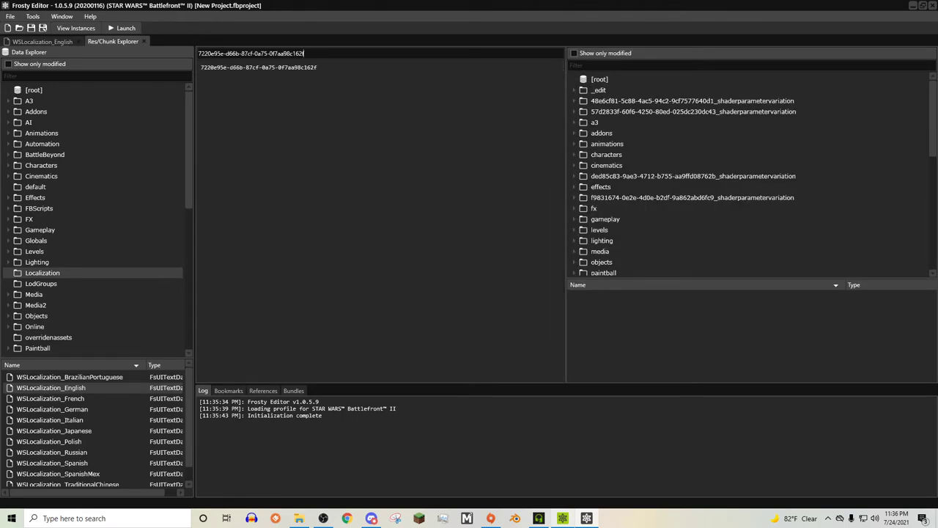
right_click(258, 73)
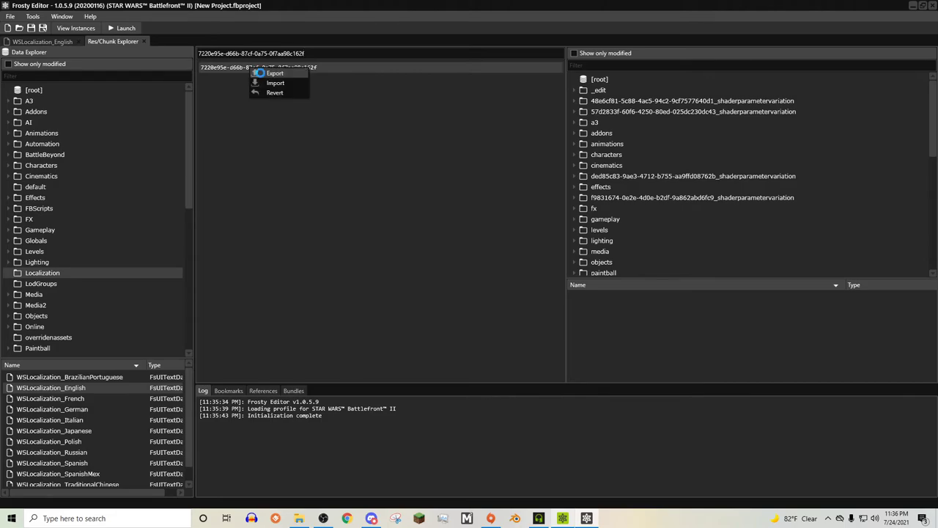
click(273, 73)
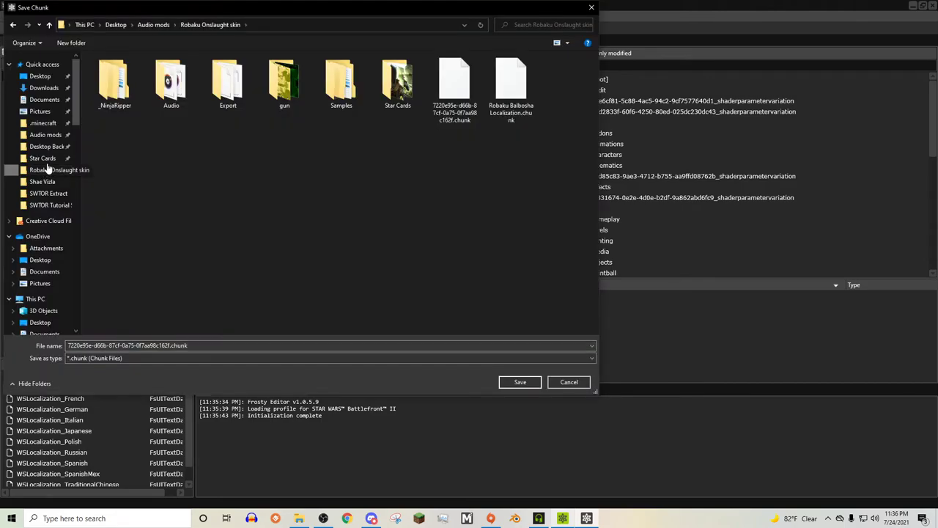
click(559, 385)
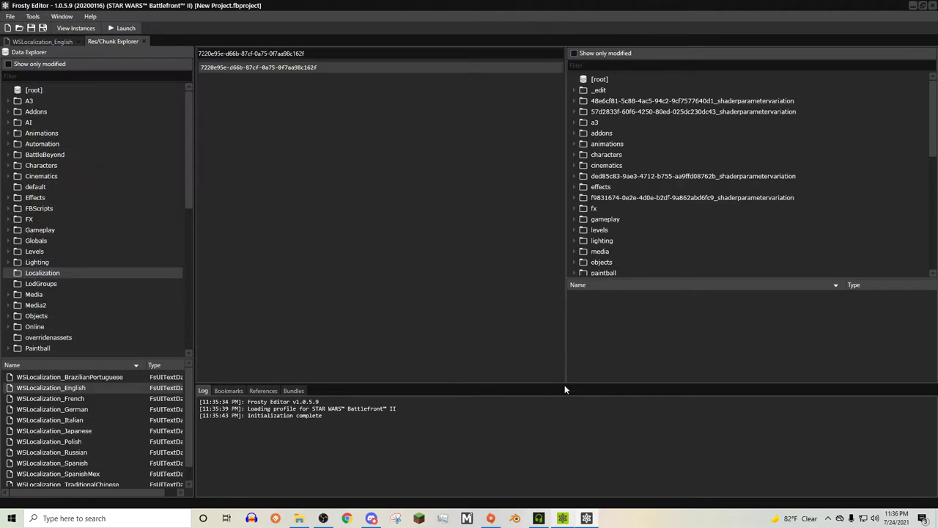
Switch to the localization text editor and open 7220e95e-d66b-87cf-0a75-0f7aa98c162f.chunk from the Robaku Onslaught skin folder
click(569, 518)
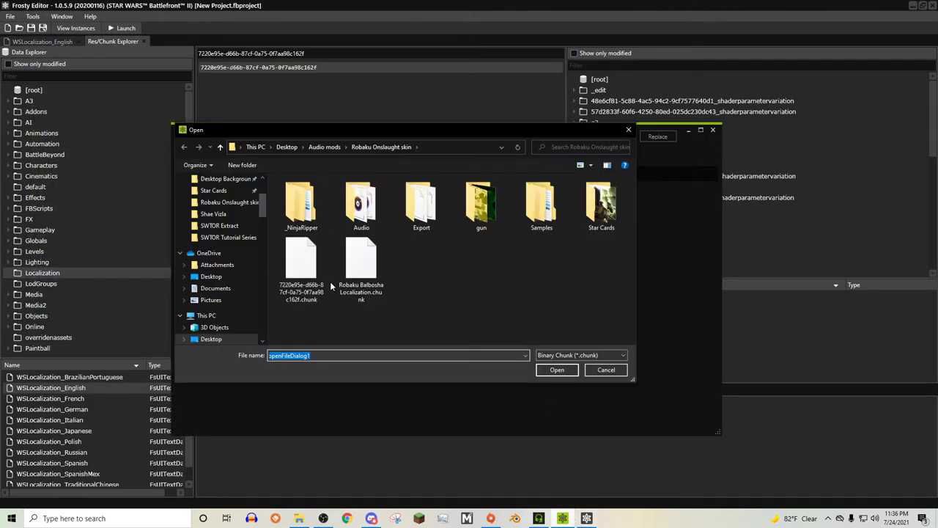
click(317, 283)
click(565, 368)
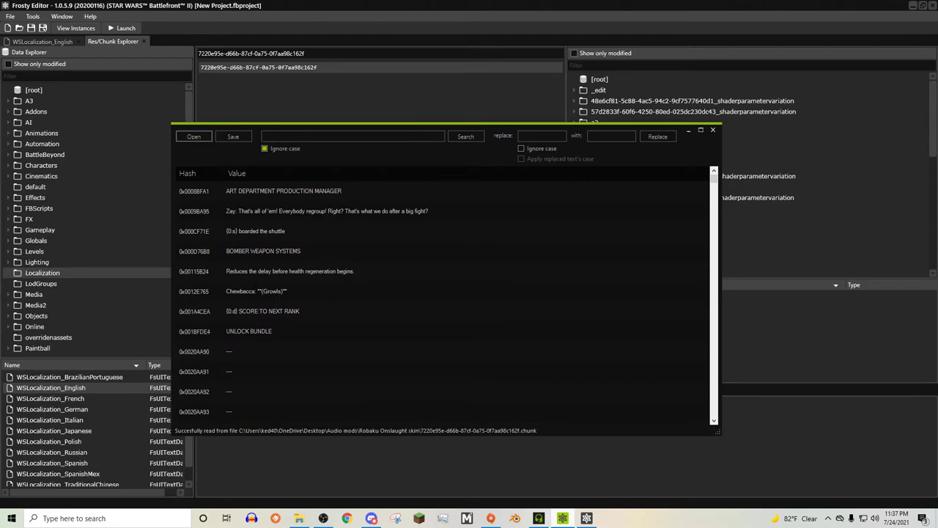
Search the localization entries for "Boba Fett" and replace every "Boba Fett" with "Robaku Balbosha"
click(352, 137)
text(Boba Fett)
key(Return)
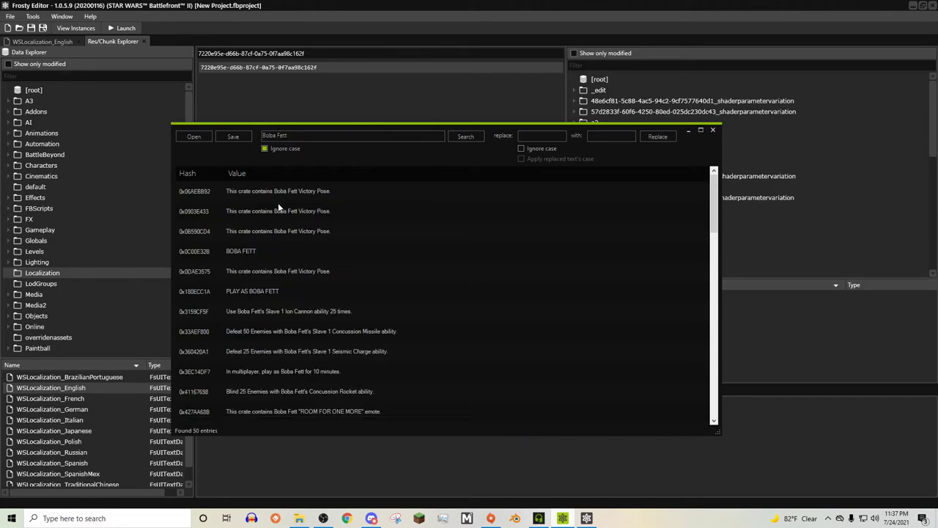
scroll(273, 242, down, 5)
scroll(271, 248, up, 5)
click(658, 137)
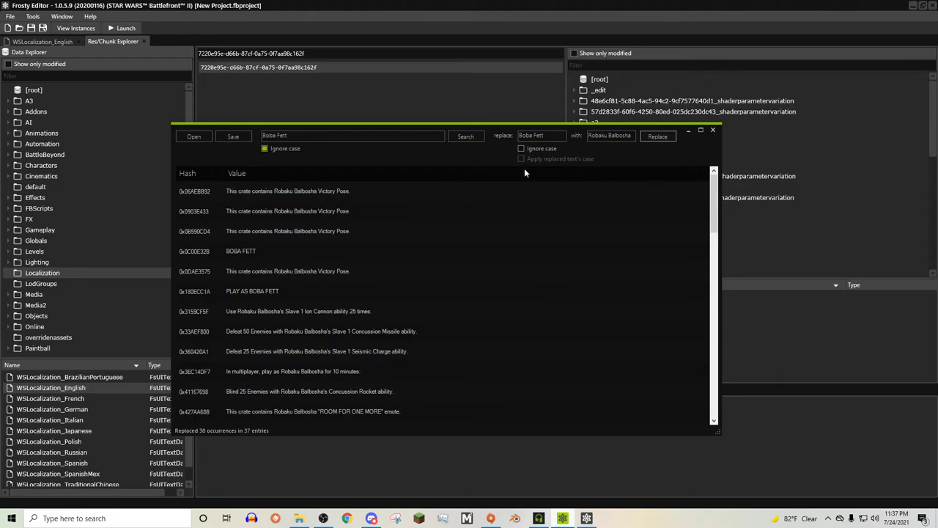
Replace the uppercase "BOBA FETT" with "ROPBAKU BALBOSHA" in all entries
drag(546, 135, 333, 119)
text(BOBA FETT)
key(Tab)
text(ROP)
text(BAKU BALBOSHA)
click(659, 137)
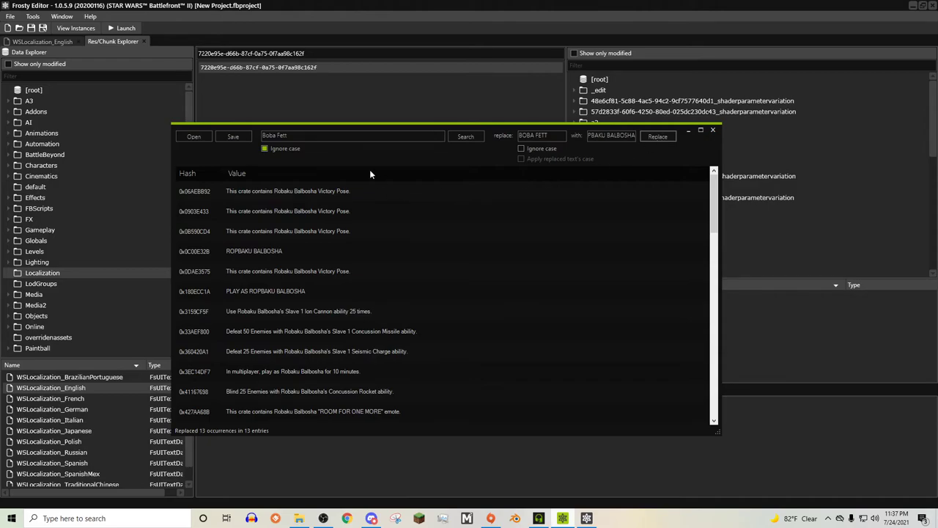
Search for "Ee-3" and change the hero's weapon name entry to "ROPBAKU BALBOSHA'S BLASTER"
drag(289, 136, 138, 118)
text(Ee-3)
key(Return)
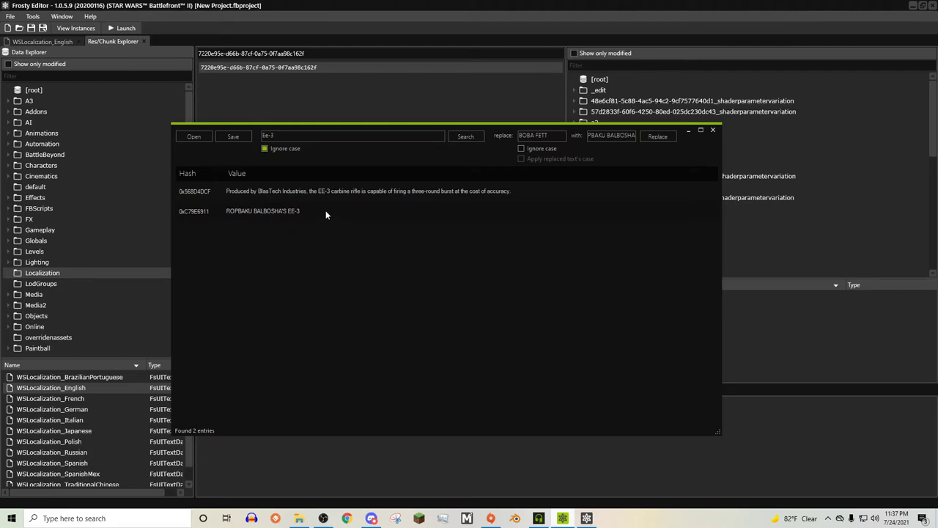
double_click(345, 209)
drag(415, 188, 409, 192)
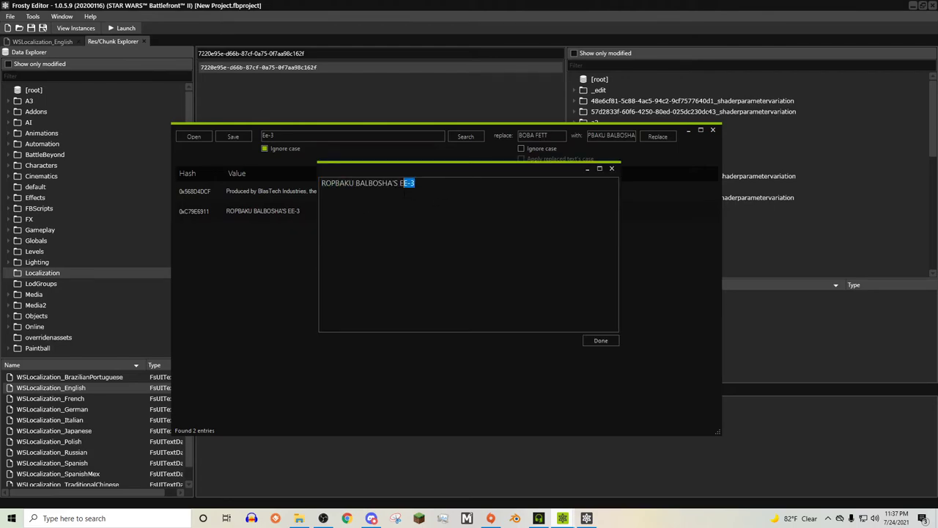
text(BLASTER)
click(598, 341)
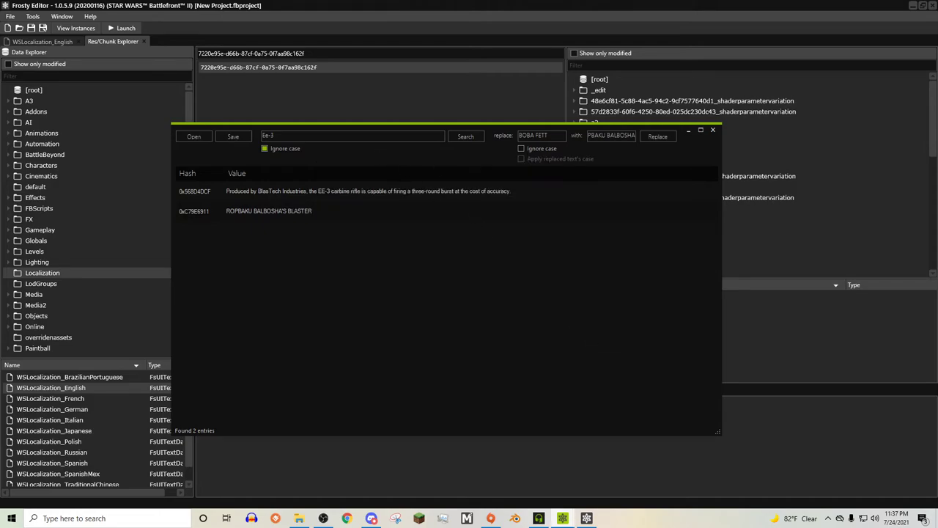
Clear the EE-3 search and check the localization entries for any remaining "Boba"
drag(548, 136, 519, 136)
text(Boba)
double_click(268, 135)
key(BackSpace)
click(458, 136)
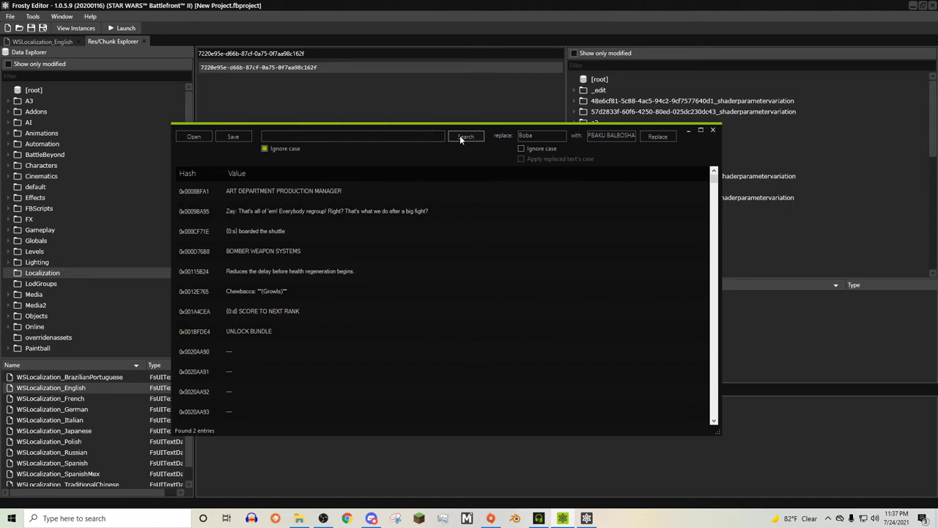
text(Boba)
key(Return)
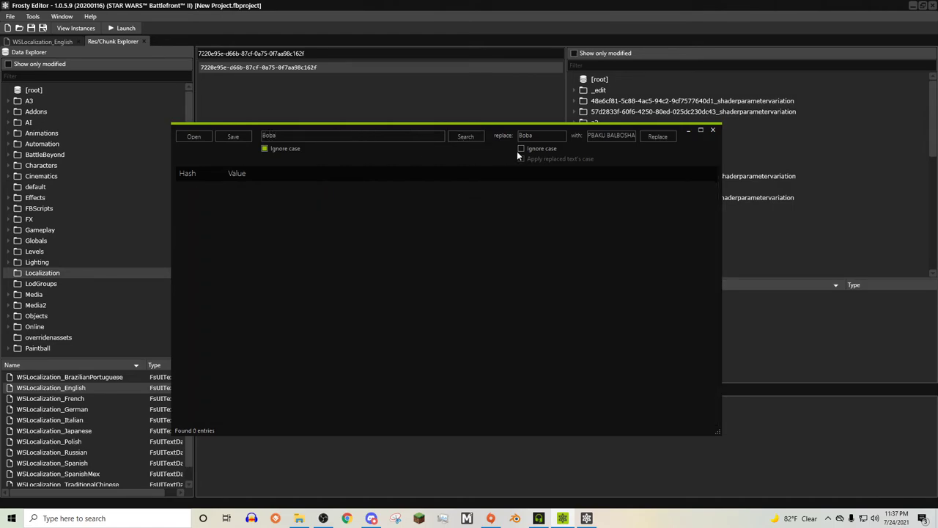
Search the entries for "Fett", look through the matches and close the localization editor
key(ctrl+a)
text(Fett)
key(Return)
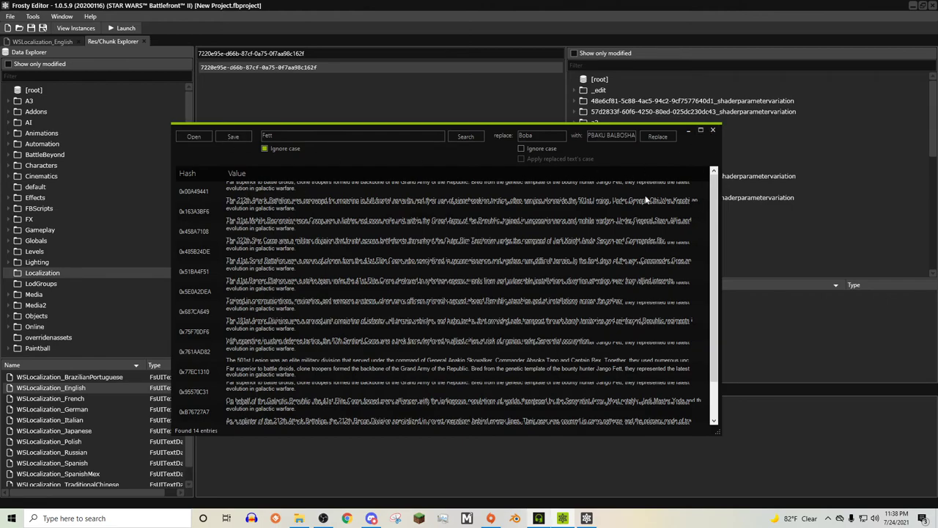
scroll(711, 299, down, 1)
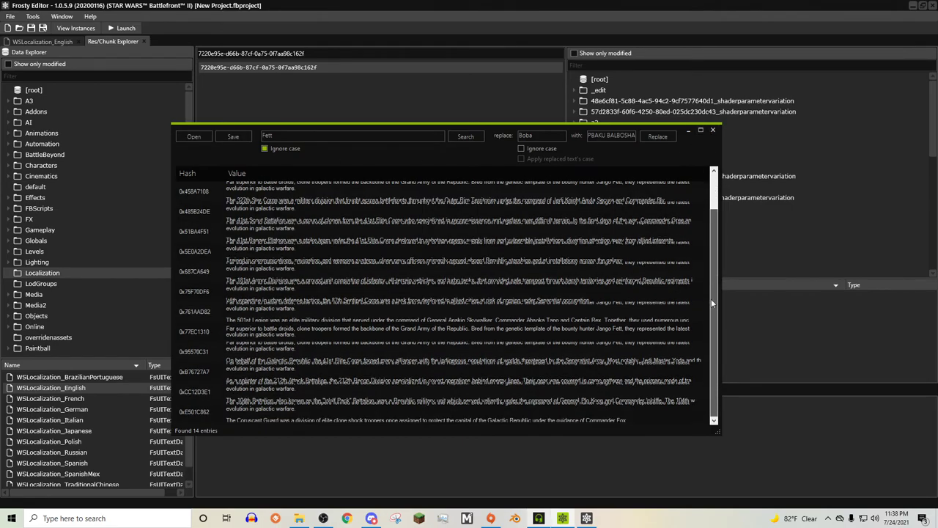
click(712, 130)
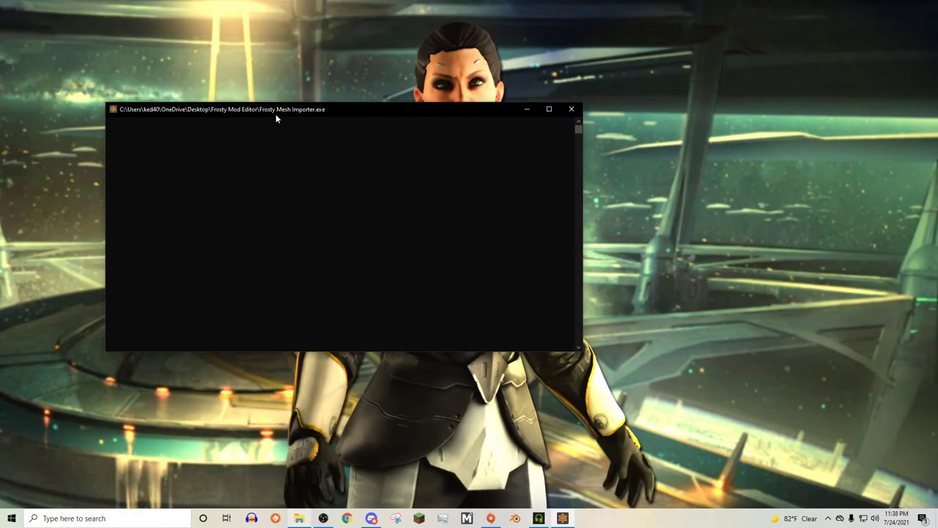
Start Frosty Editor through Frosty Mesh Importer with the STAR WARS Battlefront II configuration
drag(274, 115, 352, 122)
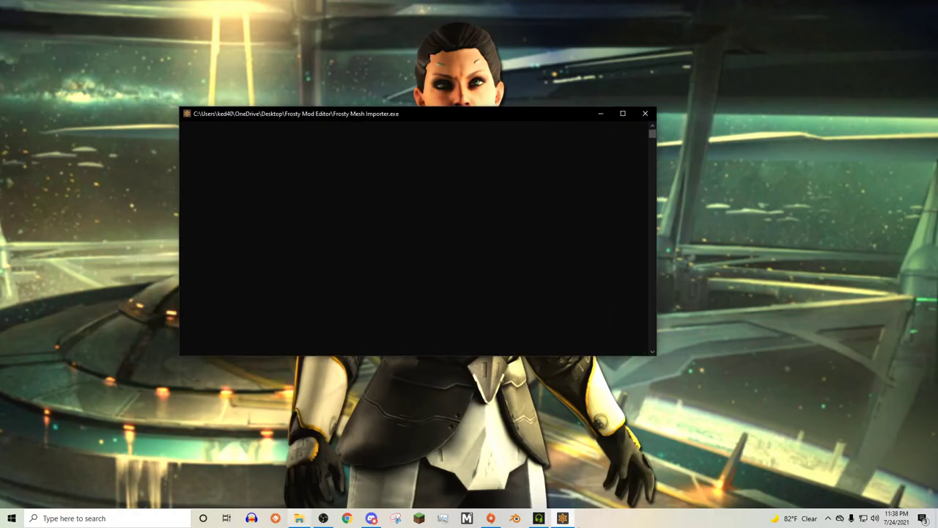
mouse_move(569, 516)
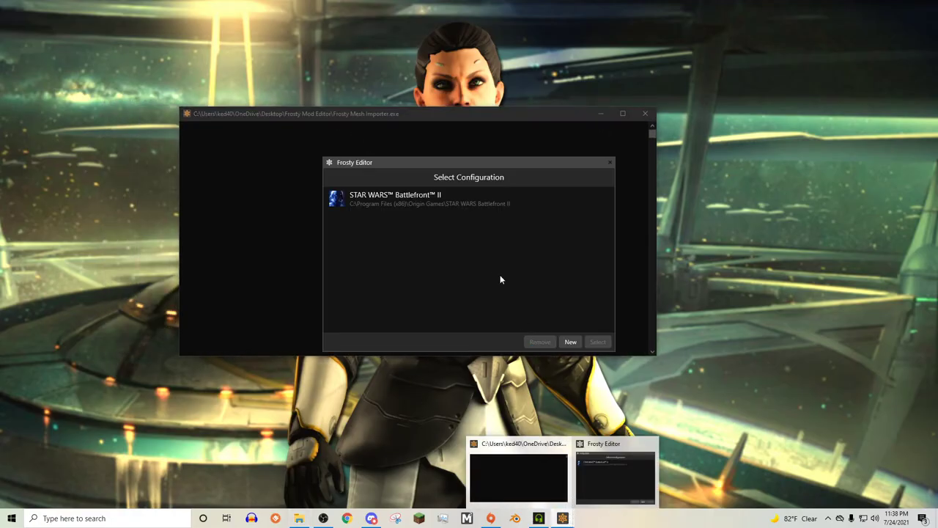
click(455, 197)
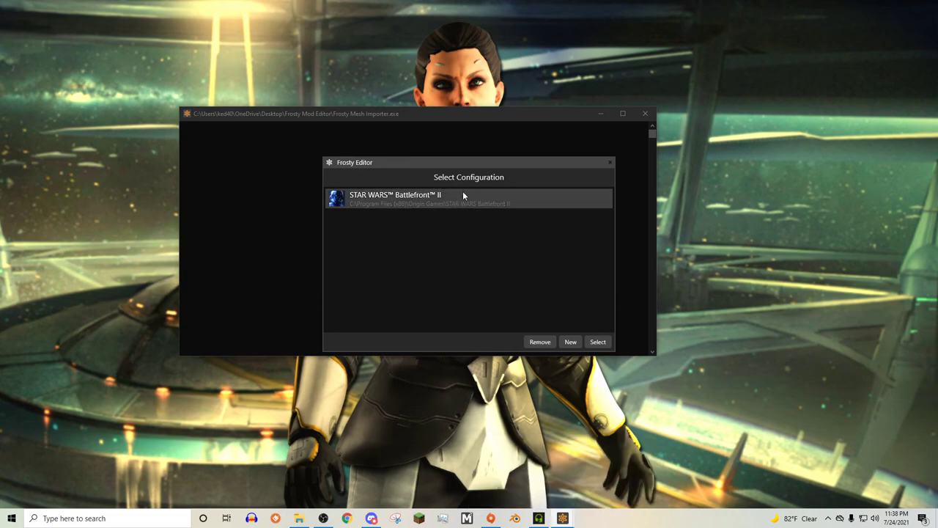
double_click(463, 196)
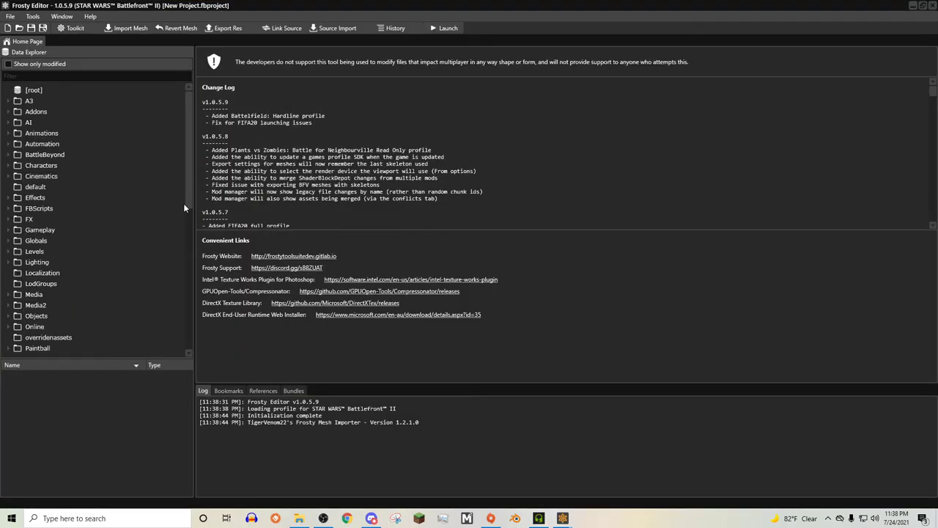
Find the WSLocalization_English asset in the Localization folder and open it in FrosTxt
click(10, 165)
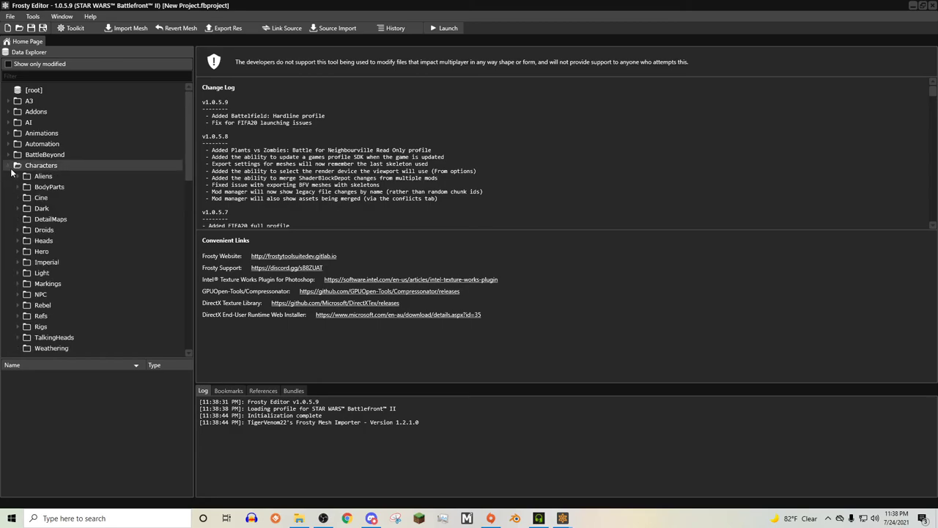
click(10, 166)
click(46, 273)
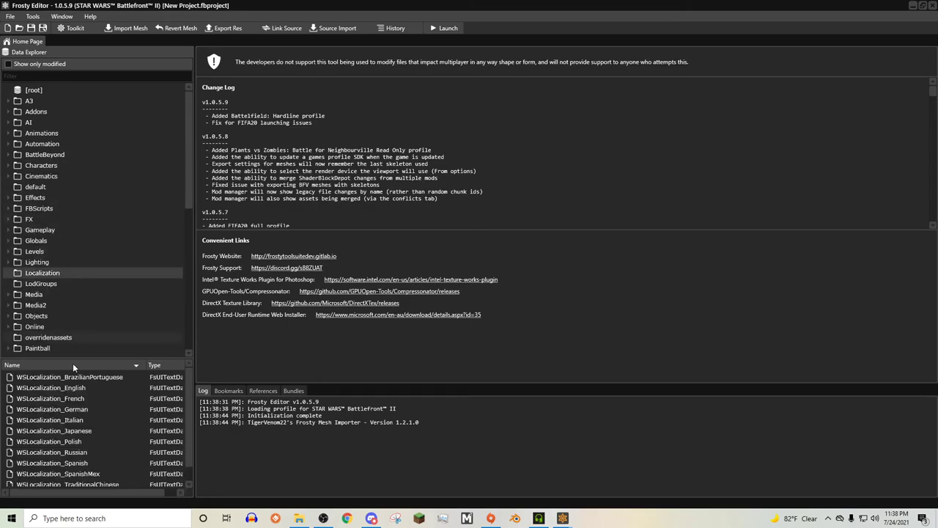
scroll(187, 417, down, 1)
scroll(185, 415, up, 1)
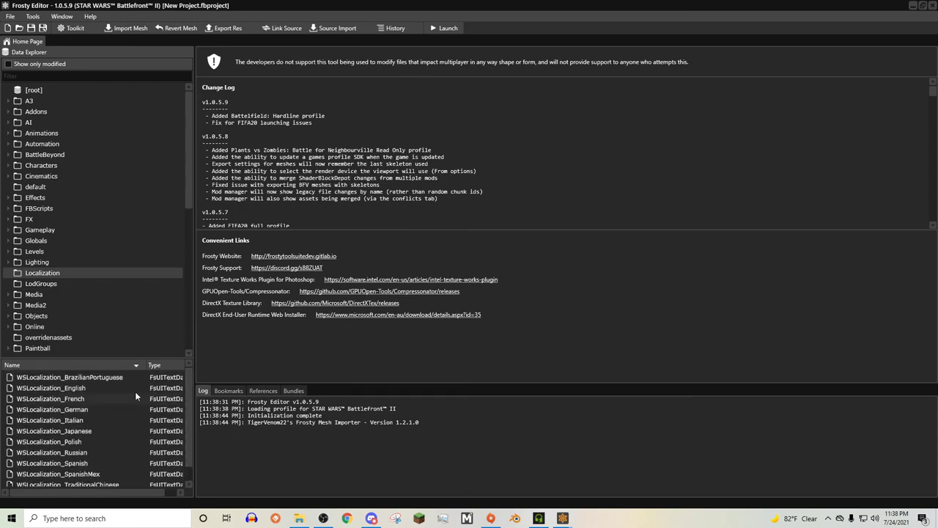
click(78, 389)
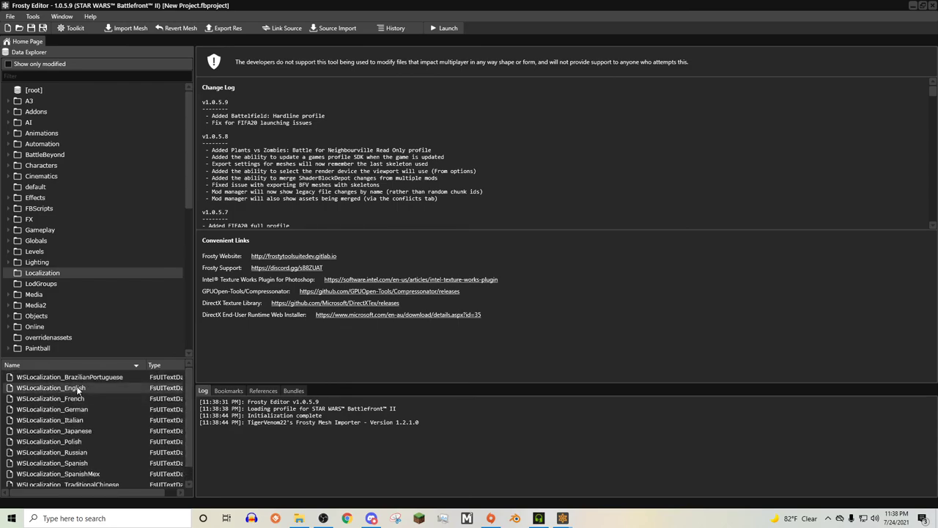
right_click(78, 389)
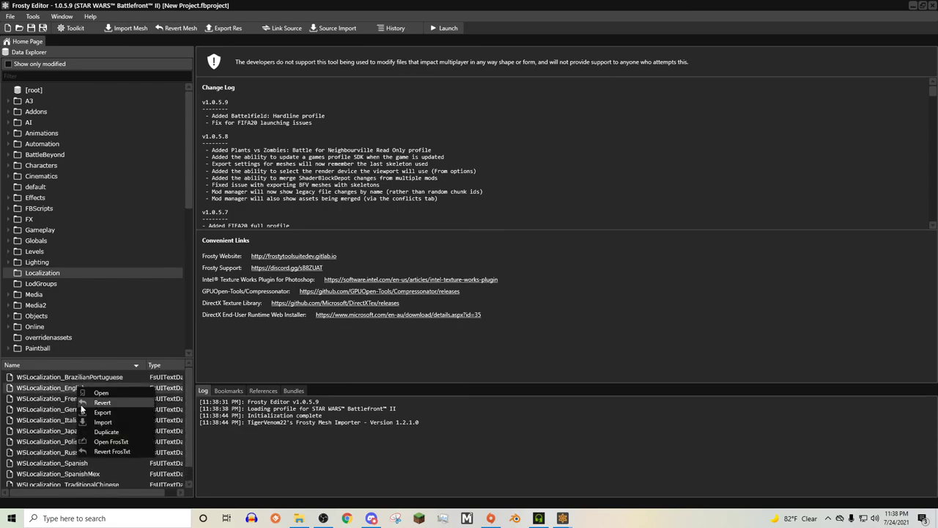
click(106, 442)
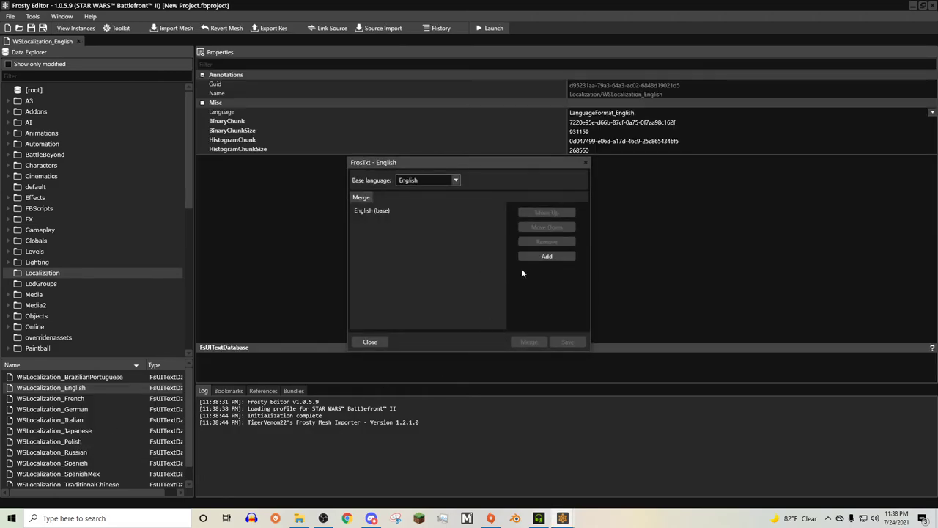
Add Robaku Balbosha Localization.chunk from the Robaku Onslaught skin folder, merge it into the English base and close FrosTxt
drag(433, 168, 418, 164)
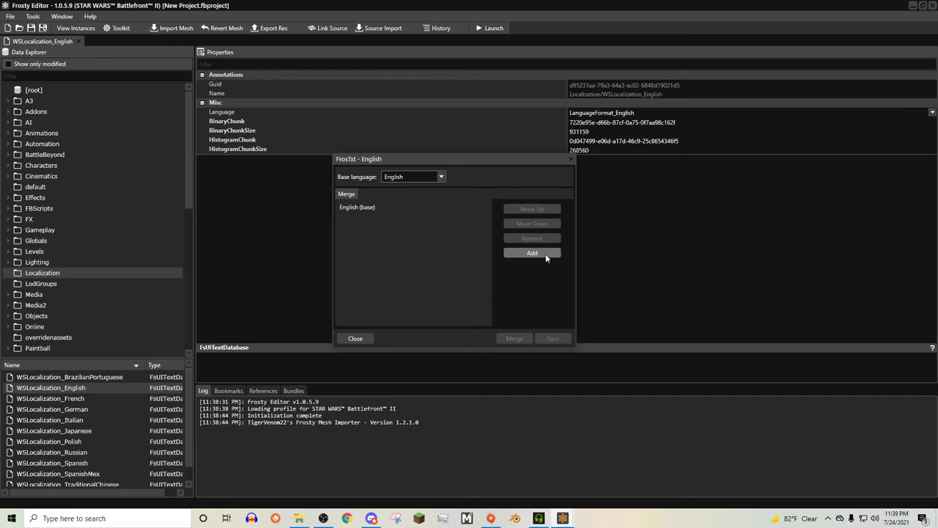
drag(360, 174, 309, 175)
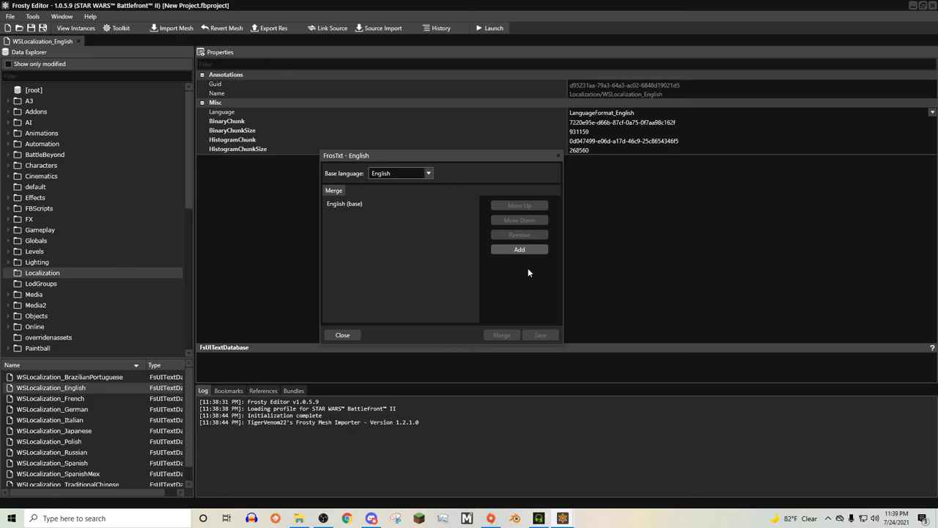
click(519, 250)
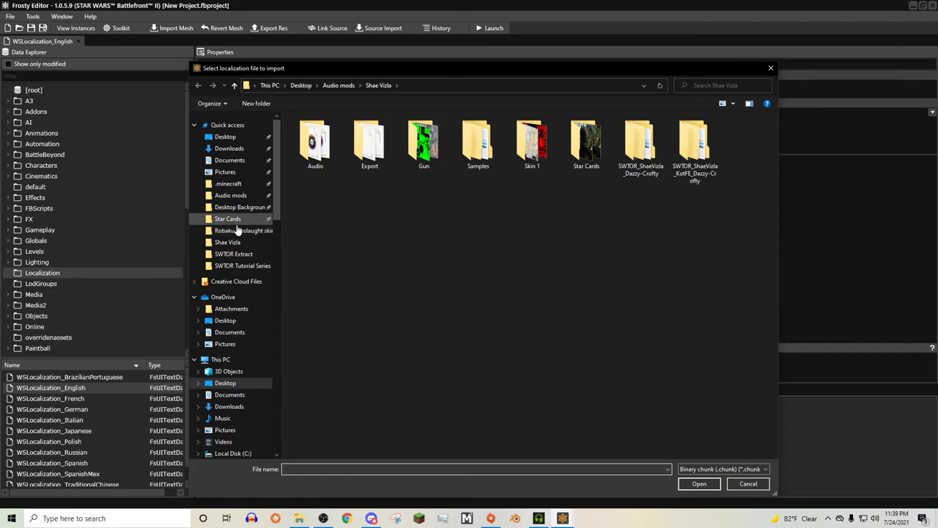
click(239, 230)
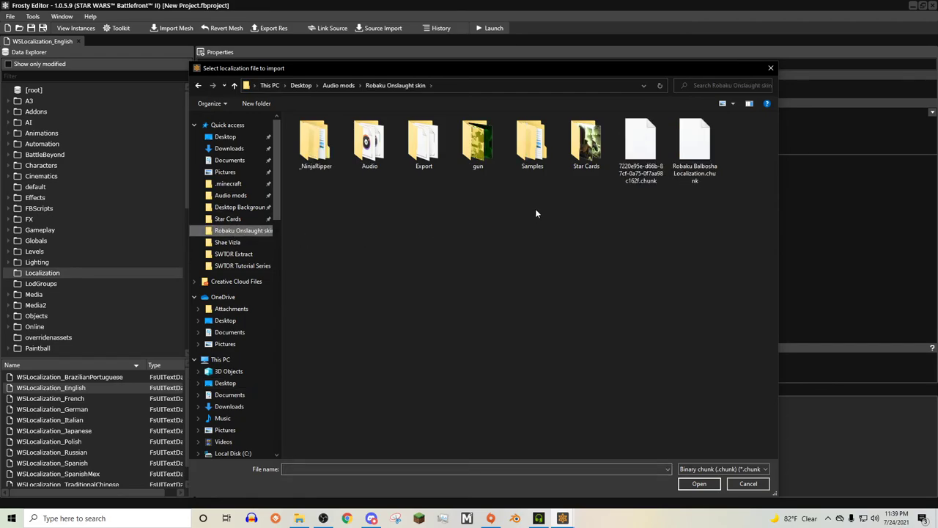
click(687, 167)
click(708, 483)
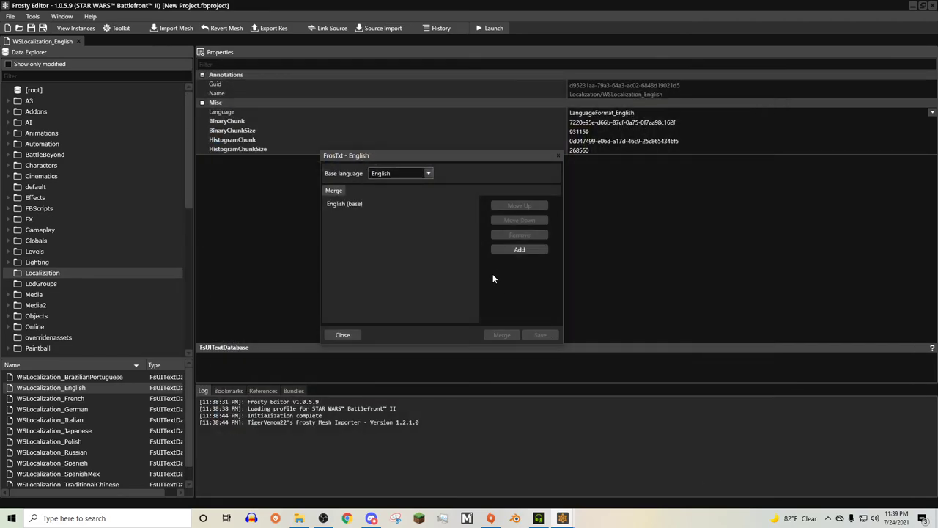
click(503, 334)
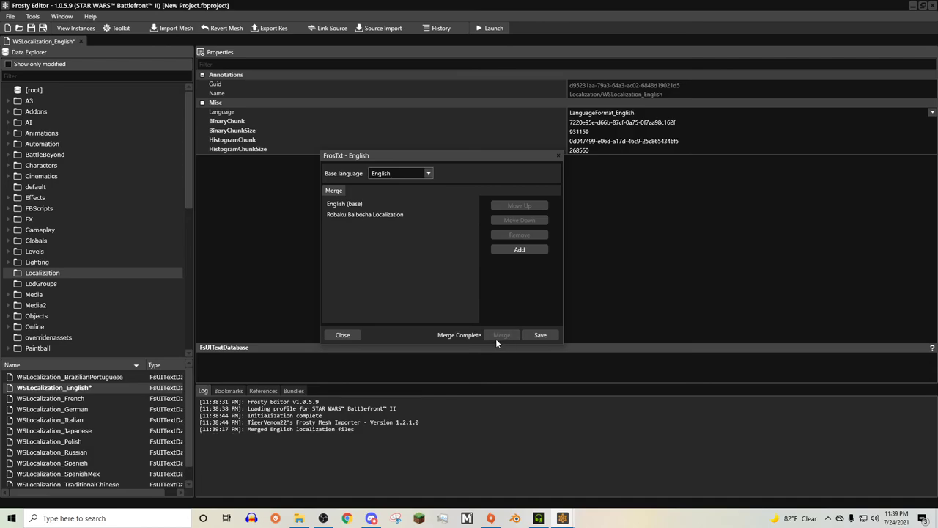
click(337, 336)
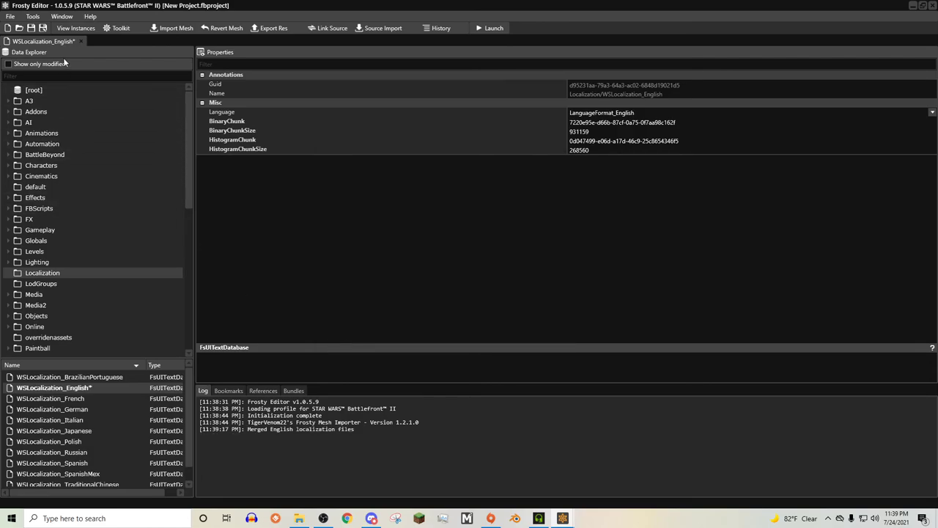
Close and reopen the WSLocalization_English asset, and bring up its FrosTxt window again
click(82, 42)
double_click(127, 390)
right_click(93, 388)
click(113, 443)
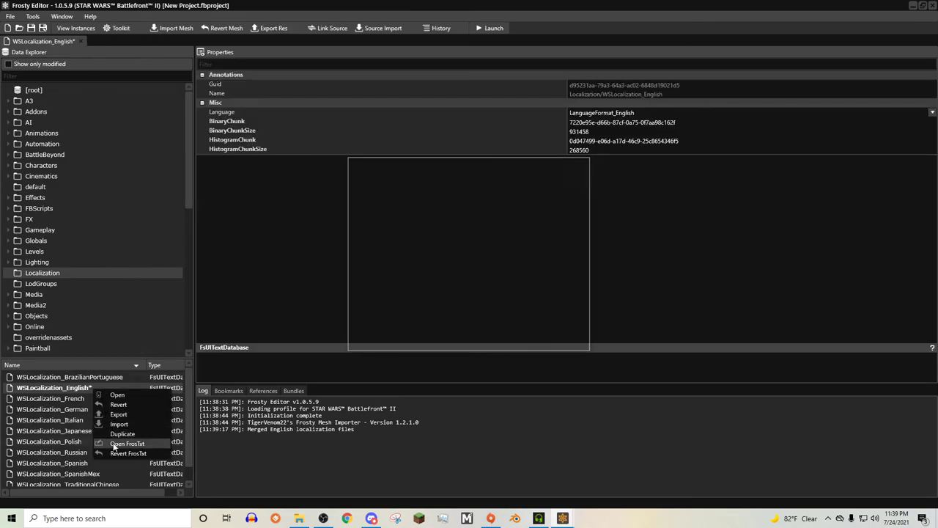
drag(400, 165, 370, 159)
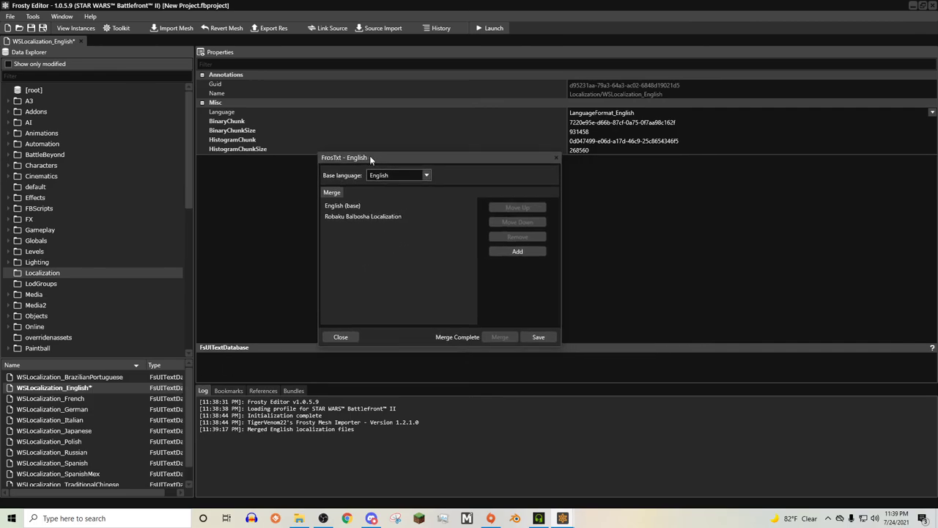
Add all the localization chunk files from the SWTOR Localization folder to the FrosTxt merge list
click(513, 250)
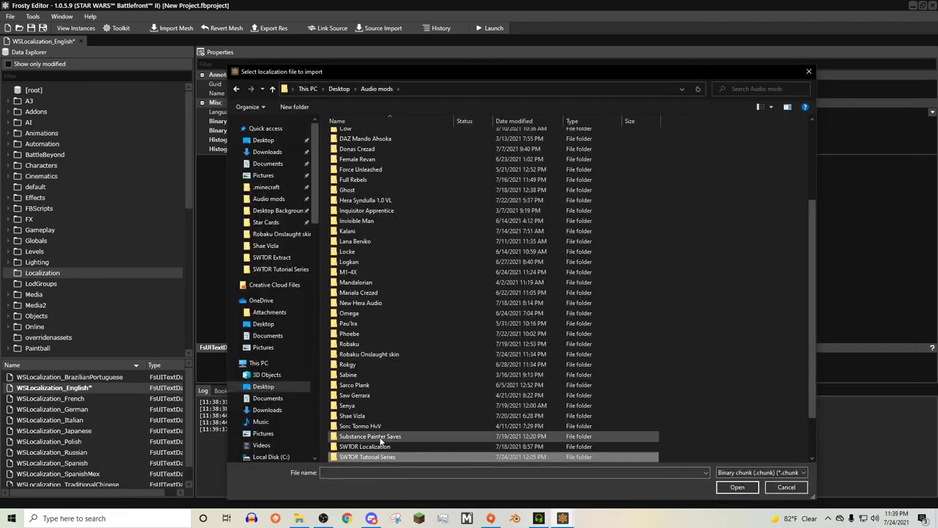
double_click(376, 445)
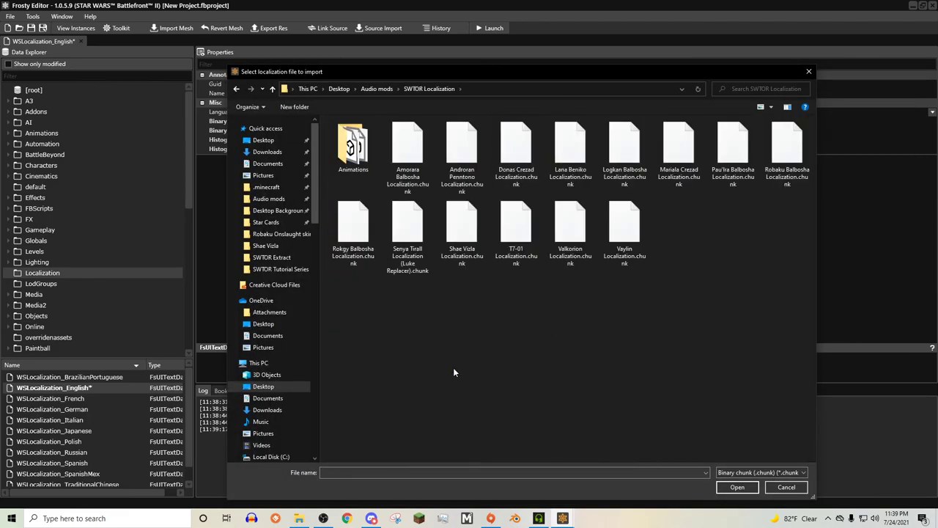
right_click(454, 375)
click(416, 346)
drag(342, 323, 742, 345)
drag(809, 370, 385, 189)
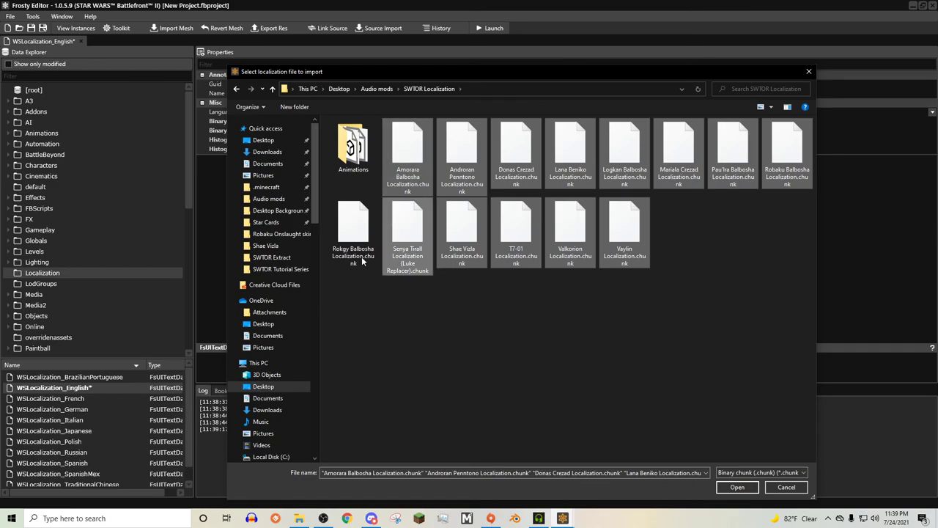
ctrl+drag(345, 318, 350, 236)
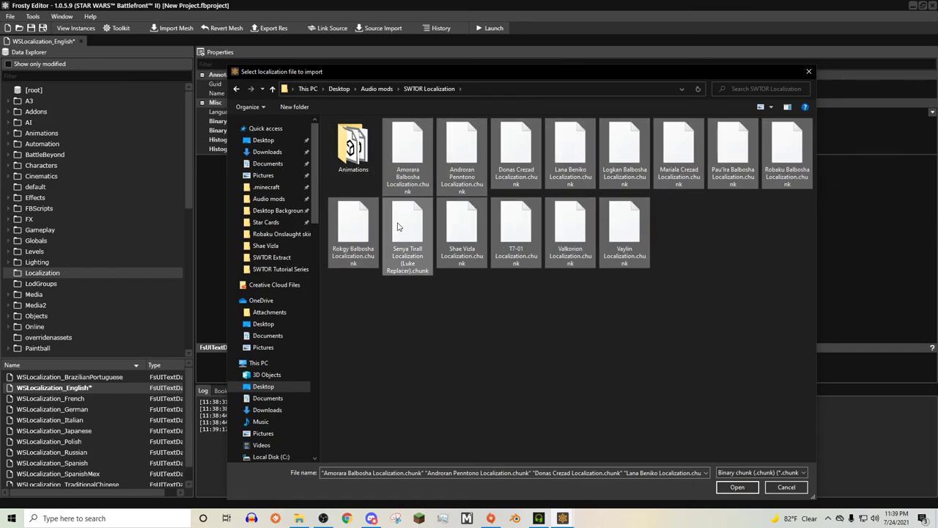
click(741, 487)
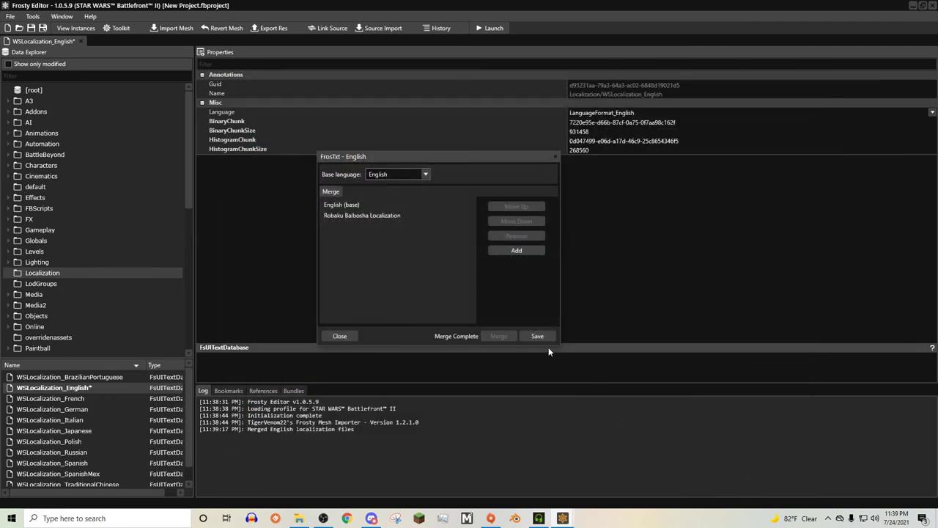
Merge the added localization files into English, review the merge list and close FrosTxt
click(508, 335)
drag(473, 251, 463, 222)
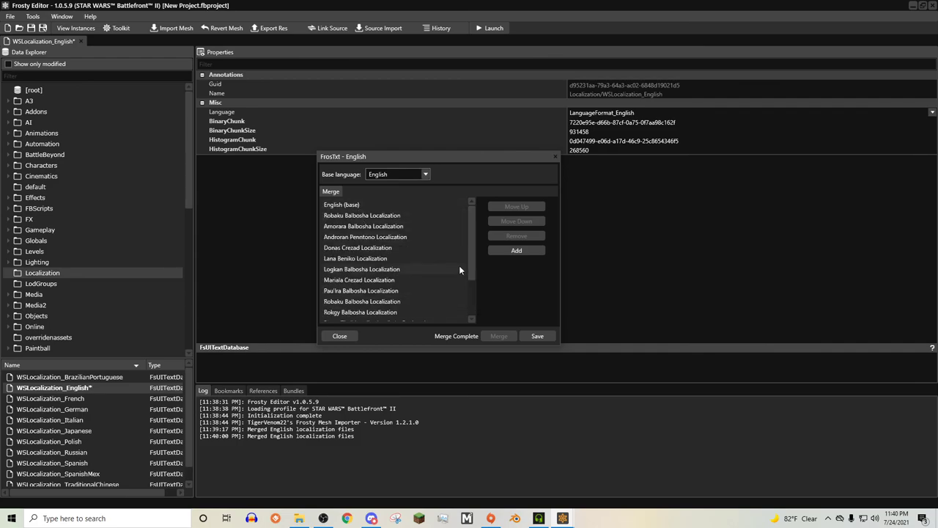
drag(473, 283, 472, 319)
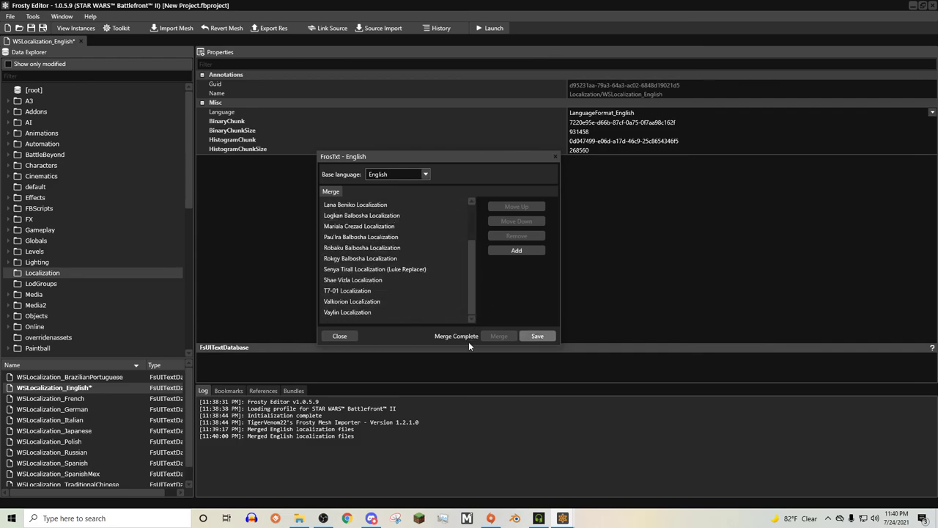
click(345, 338)
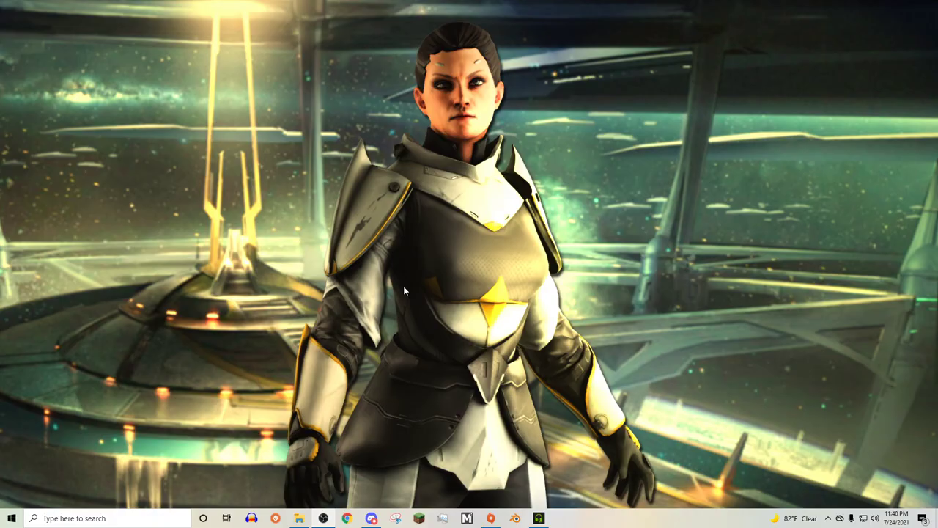